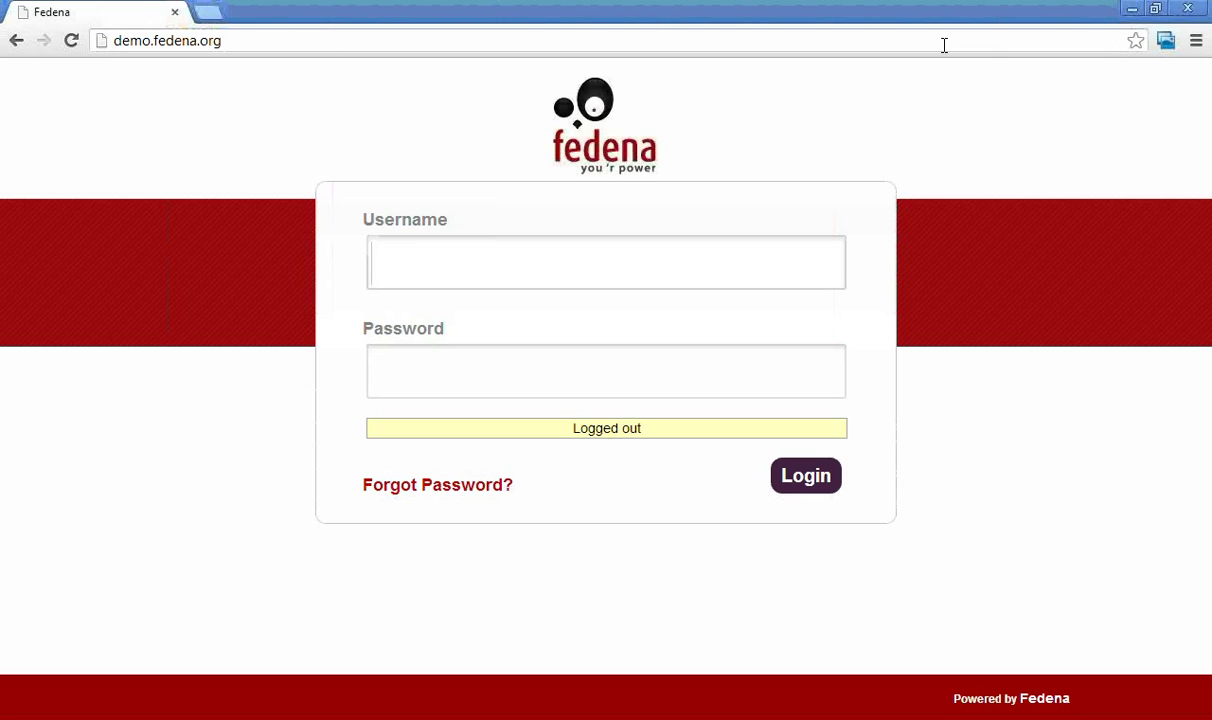
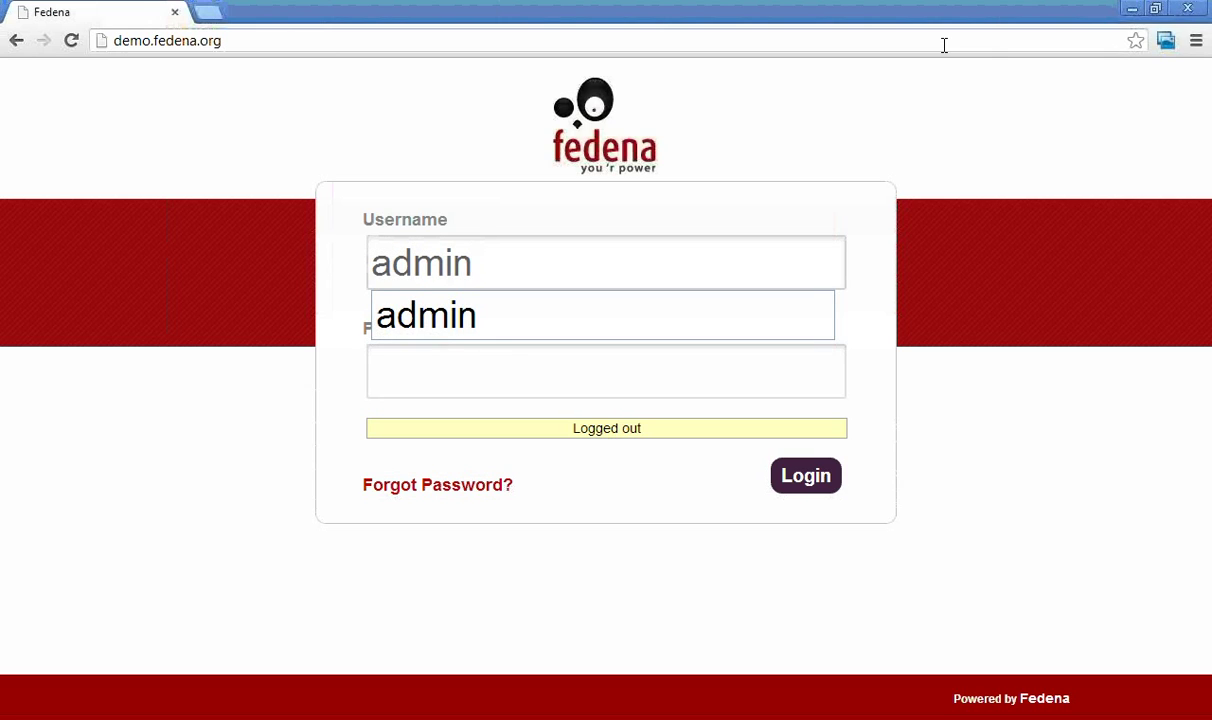
Step: Log in to Fedena as the admin user with the account password
key(Tab)
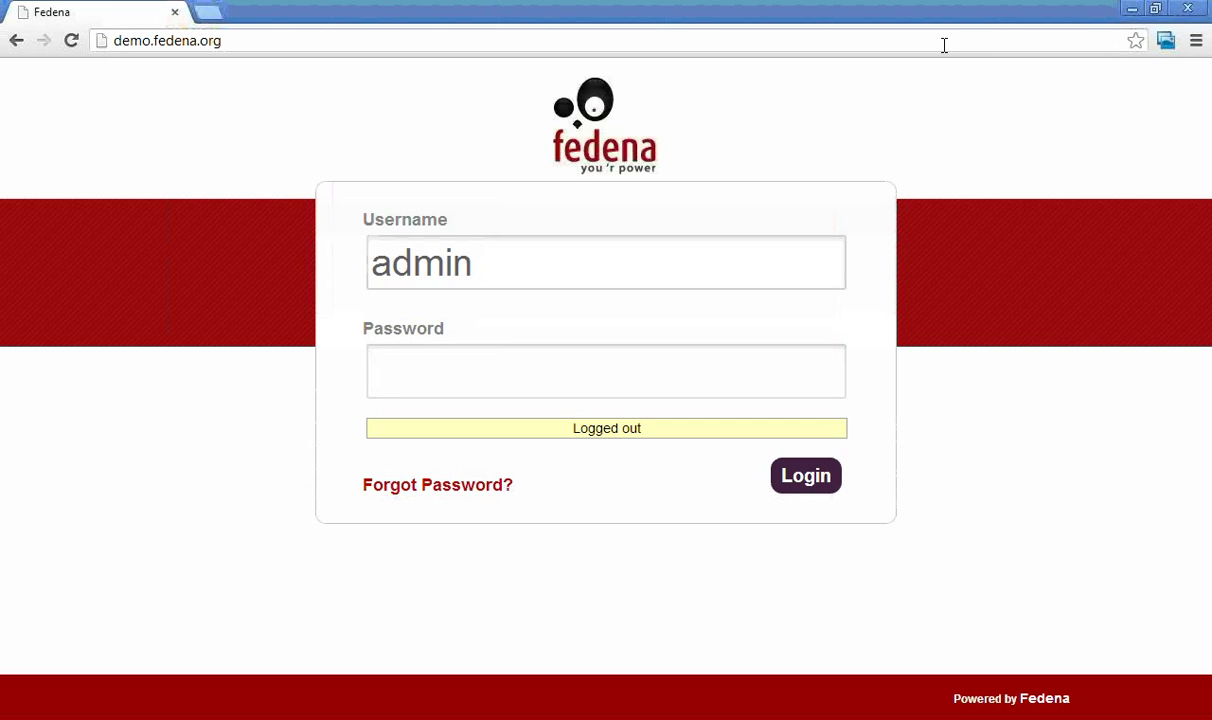
key(Return)
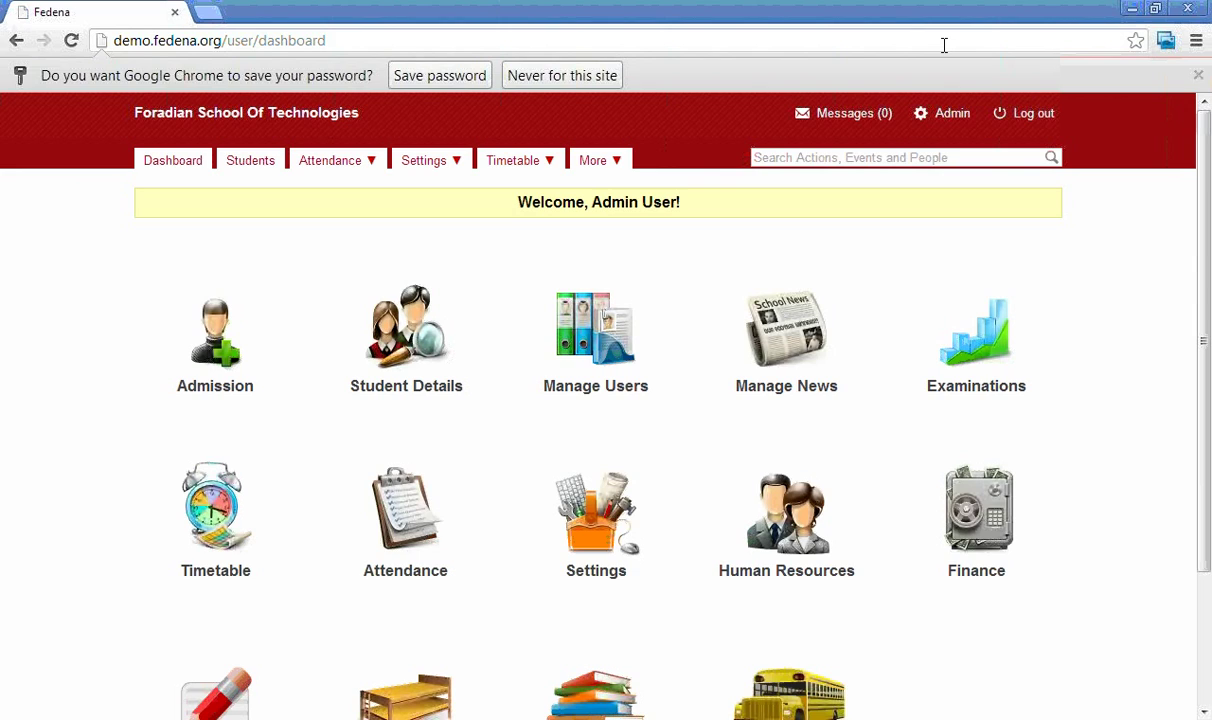
key(Down)
key(Down)
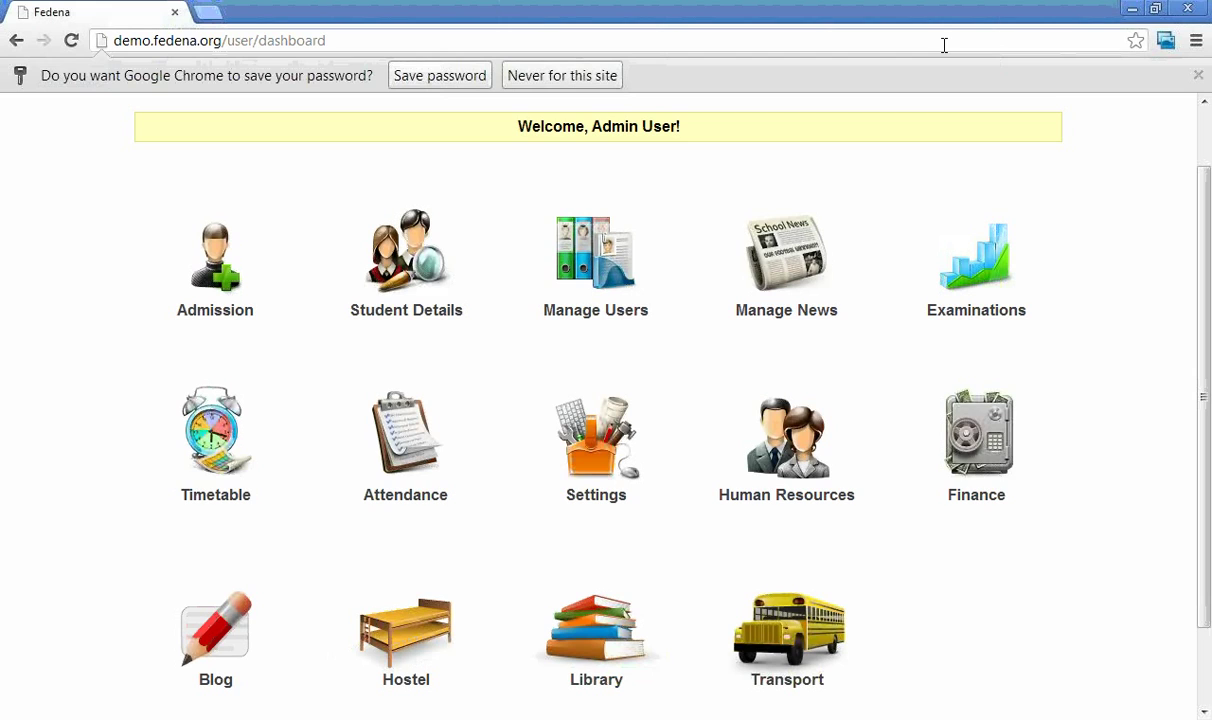
Step: Open General Settings and look over the school details, finance year 2013-01-05 to 2014-01-05 and country India
click(596, 425)
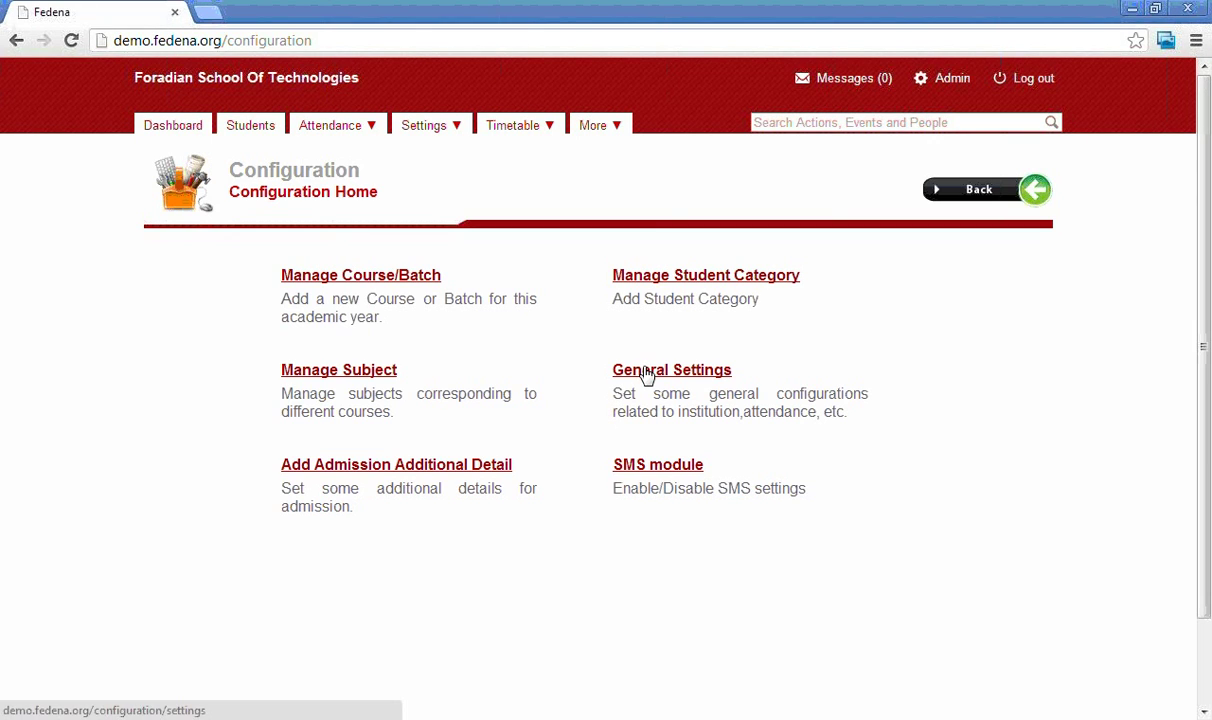
click(645, 372)
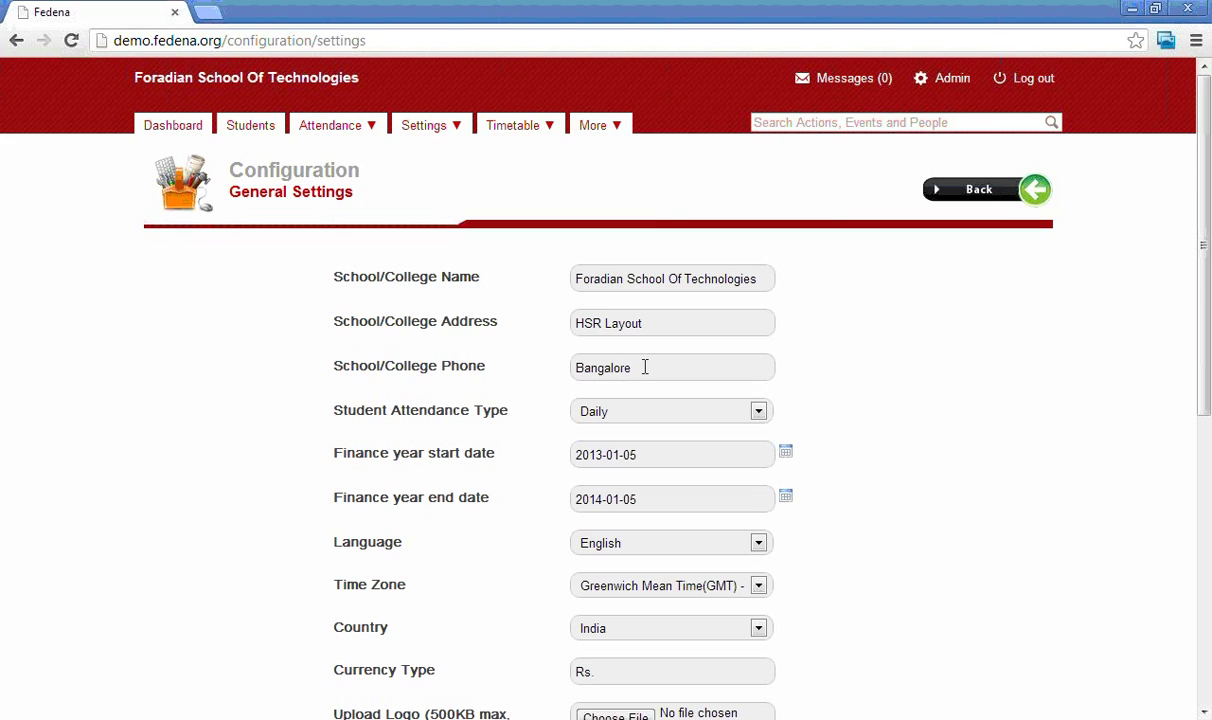
scroll(645, 367, down, 2)
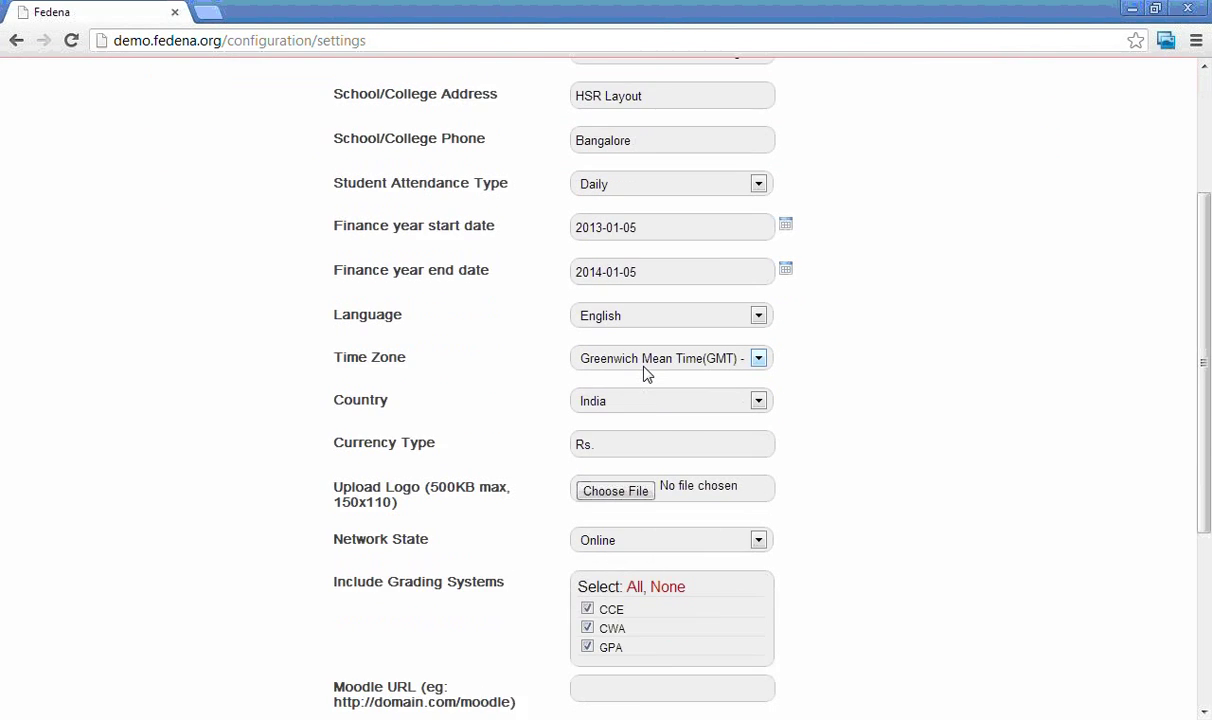
scroll(645, 373, down, 1)
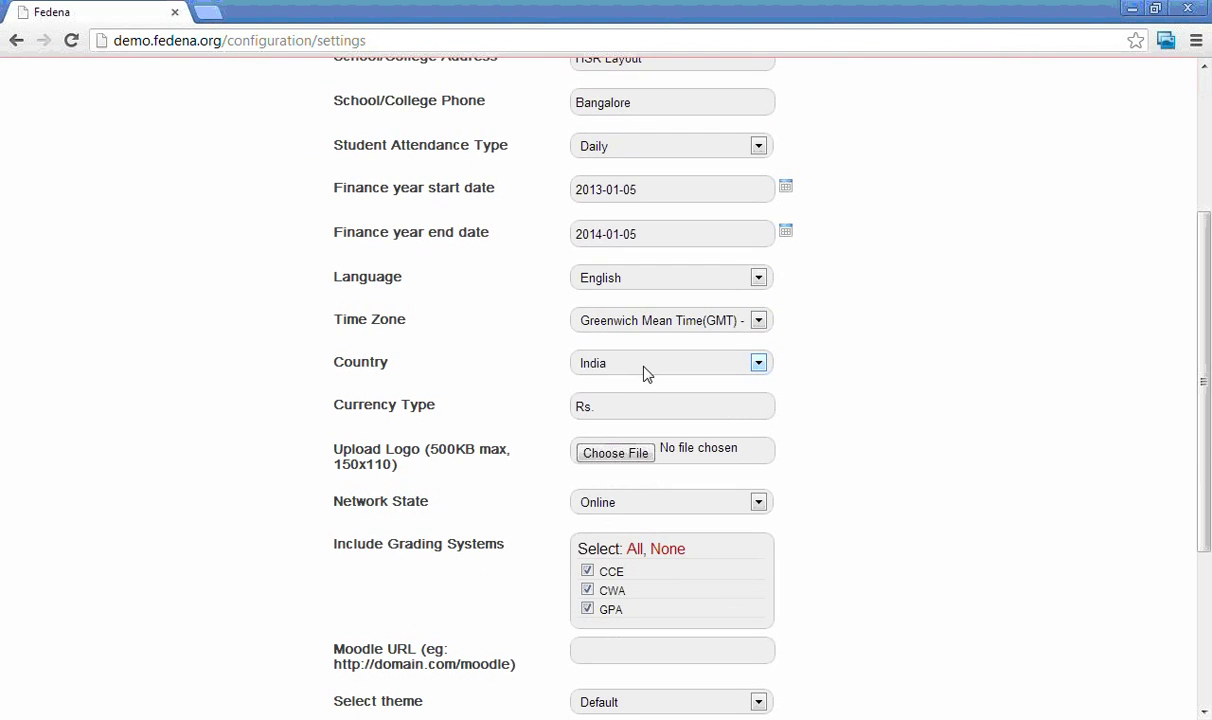
scroll(645, 373, up, 3)
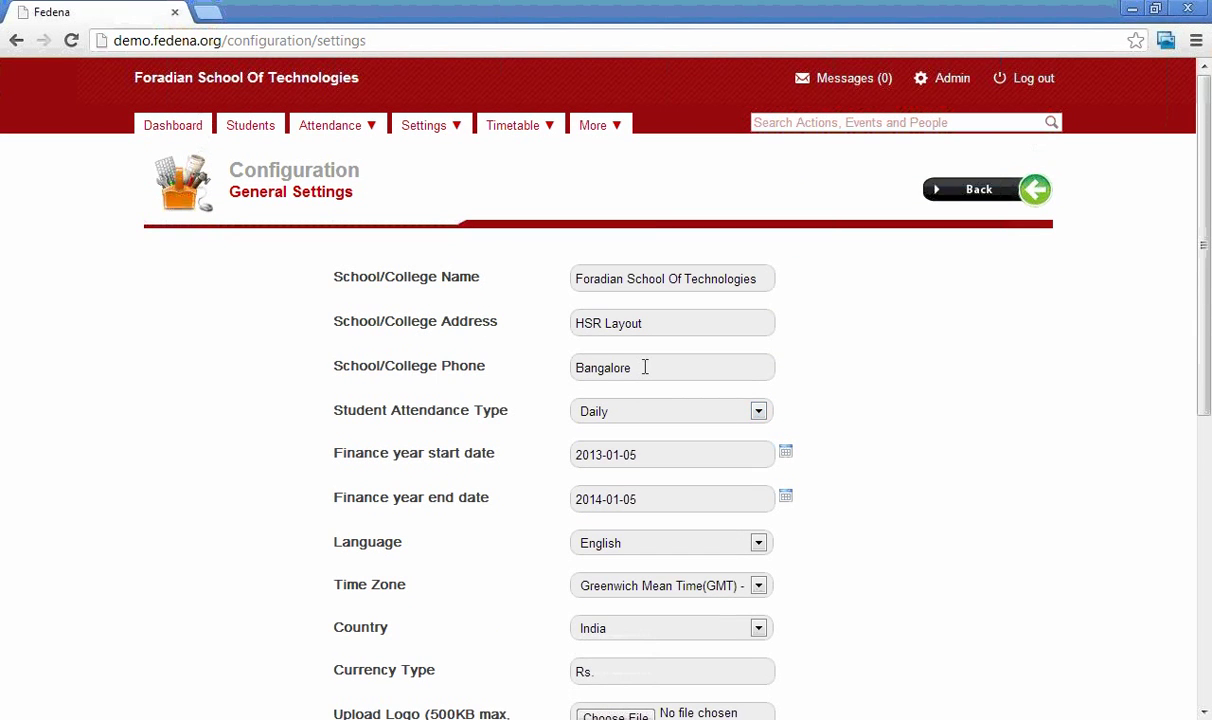
mouse_move(440, 131)
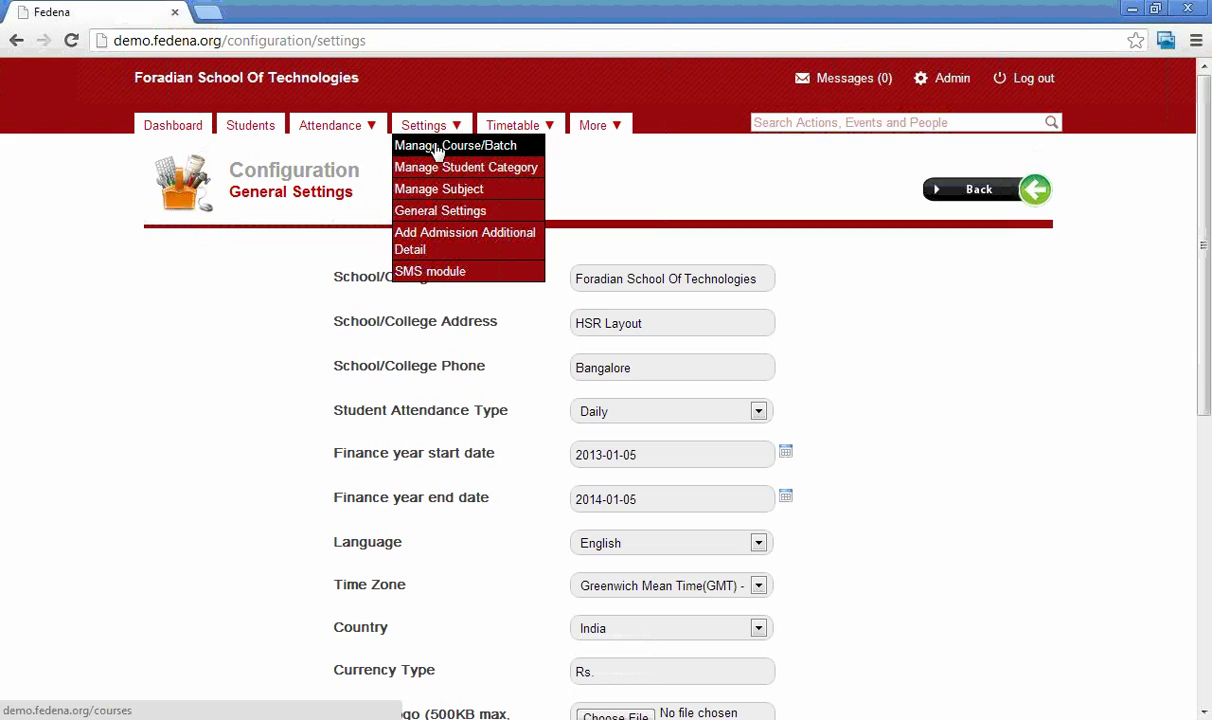
Step: Open Manage Course, view the blank new-course form, then return to the four-course list
click(436, 149)
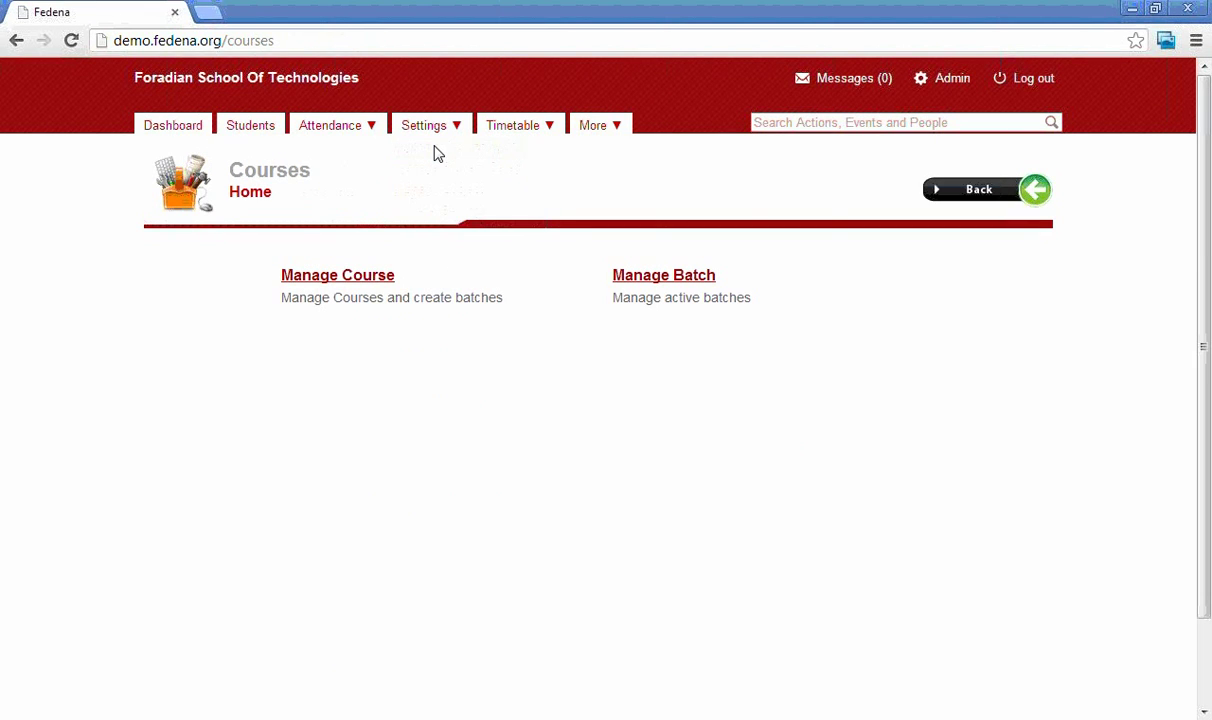
click(329, 277)
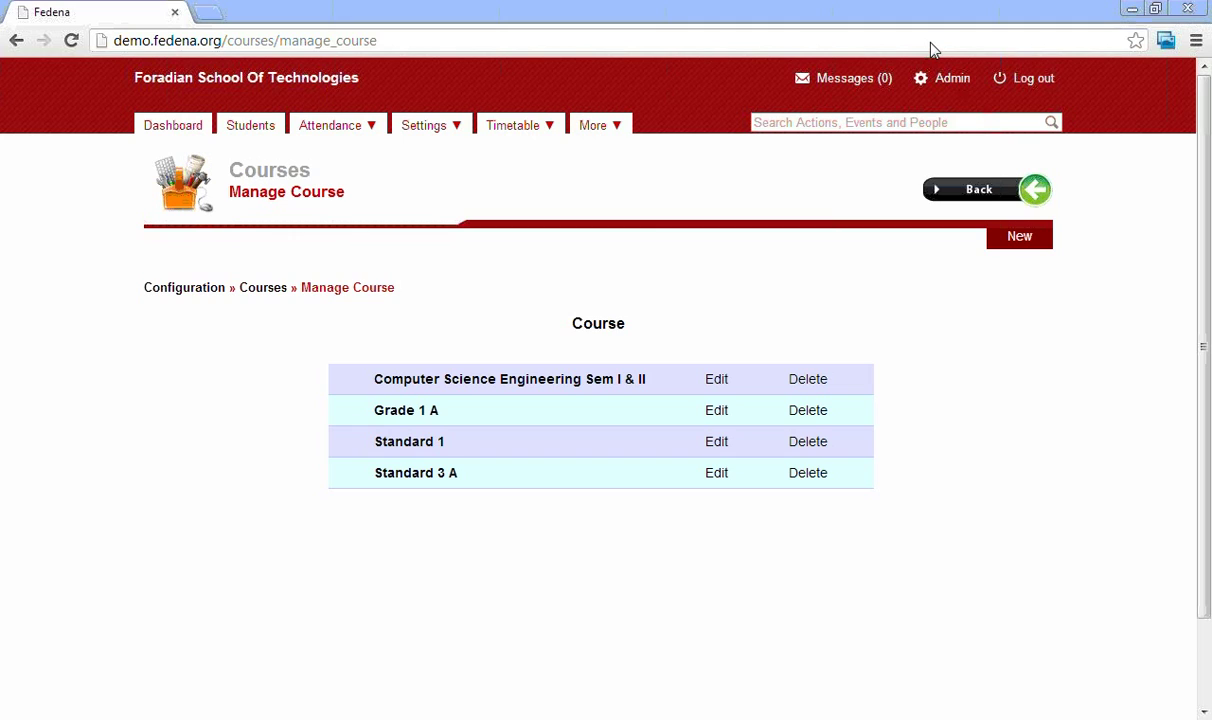
click(1018, 240)
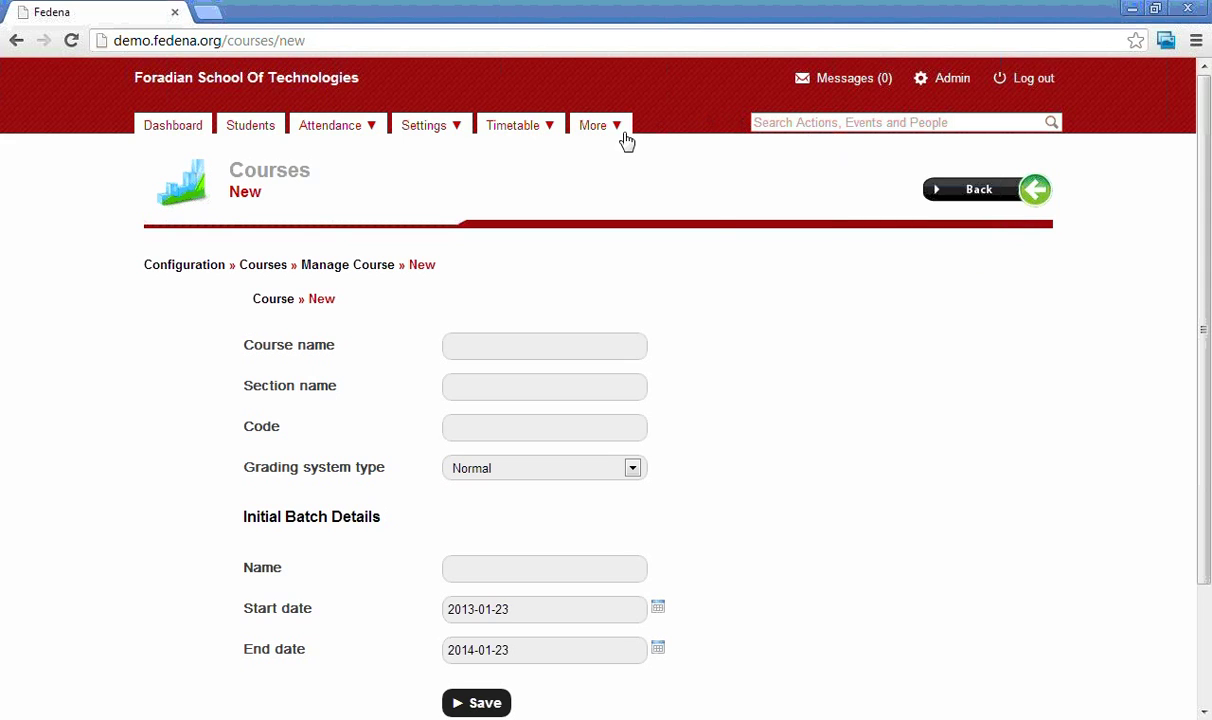
click(265, 266)
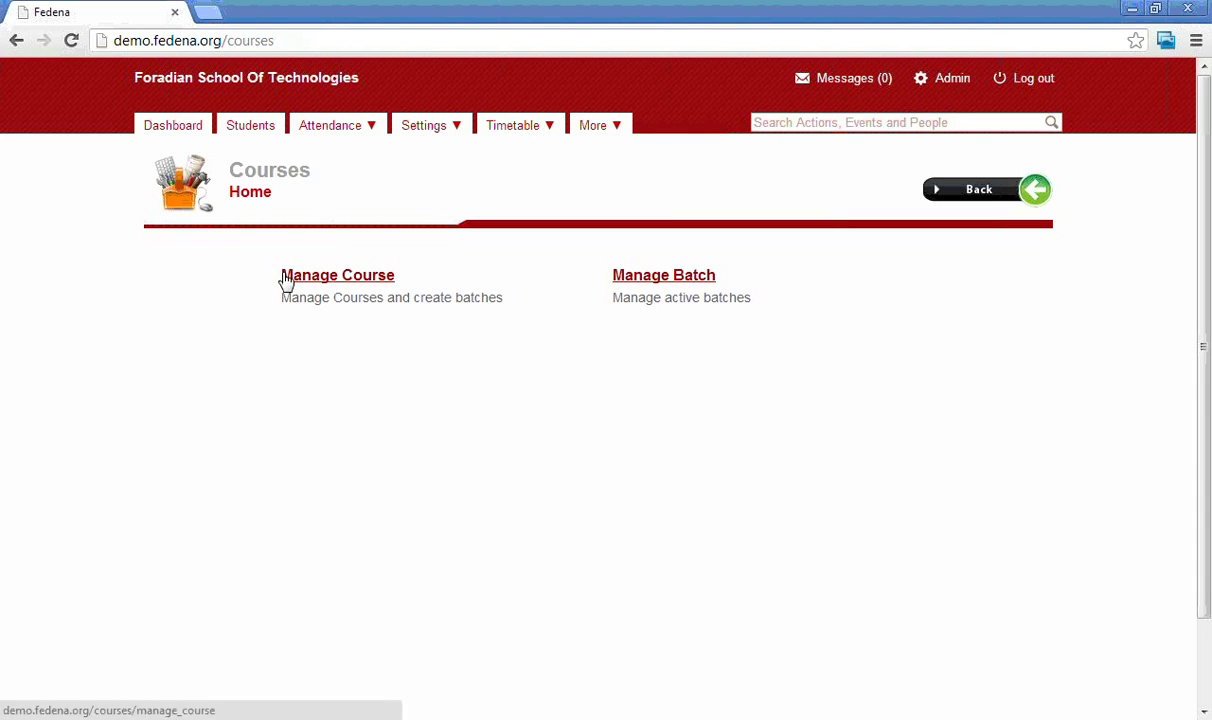
click(288, 281)
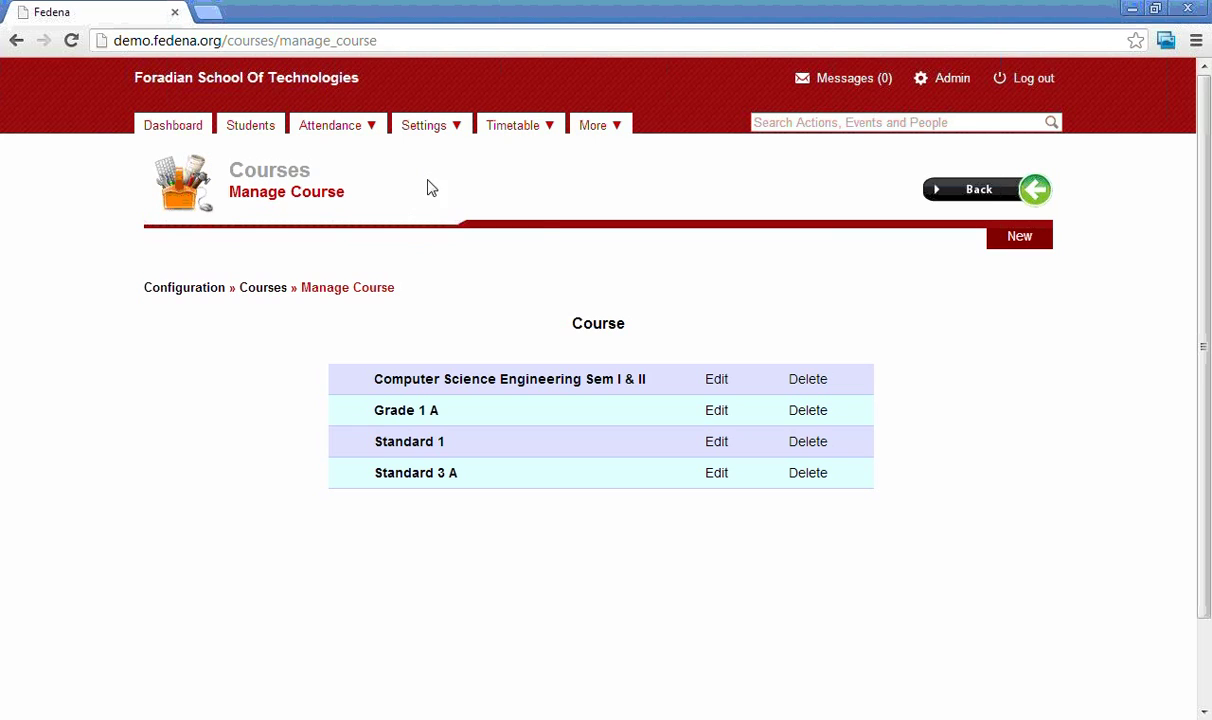
Step: View the five student categories, then open the Subject Home page
mouse_move(438, 132)
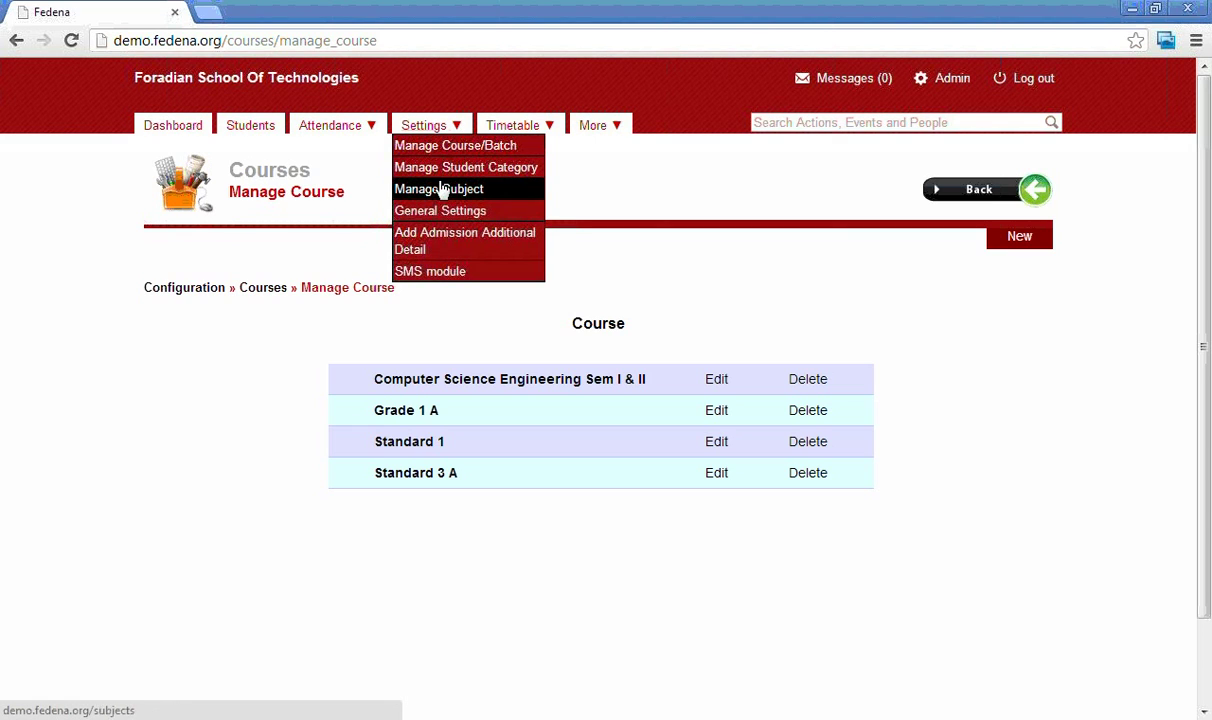
click(449, 172)
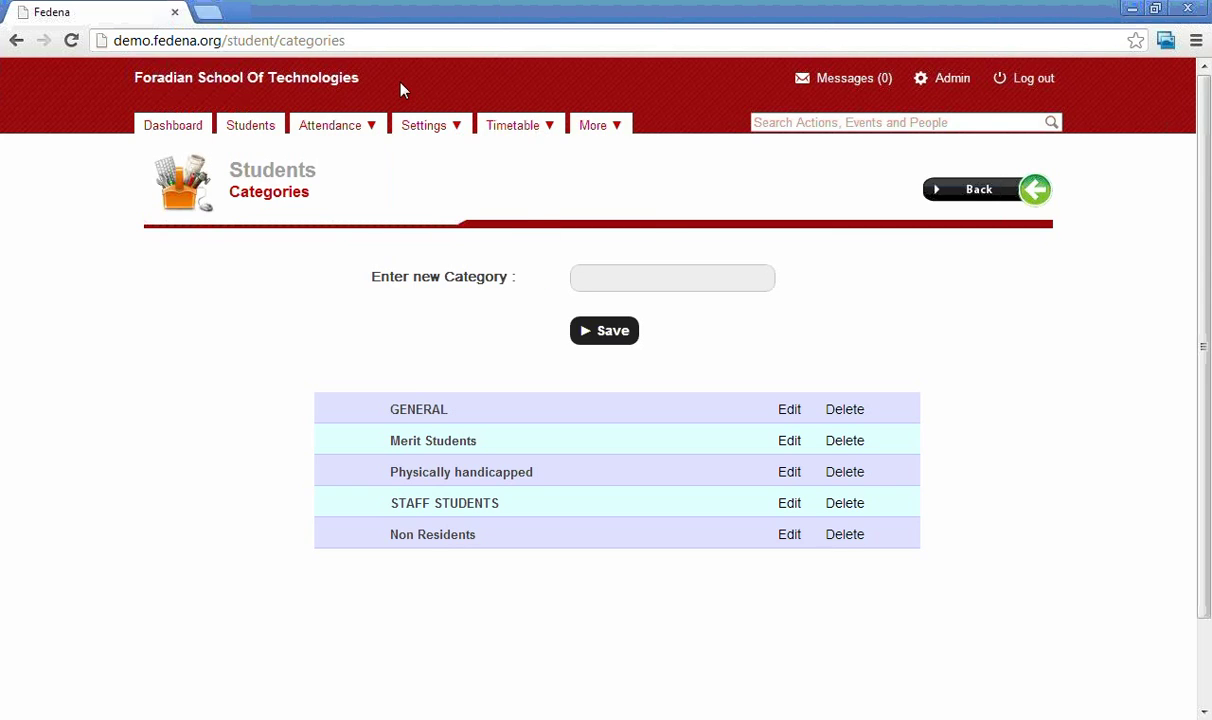
mouse_move(422, 126)
click(432, 192)
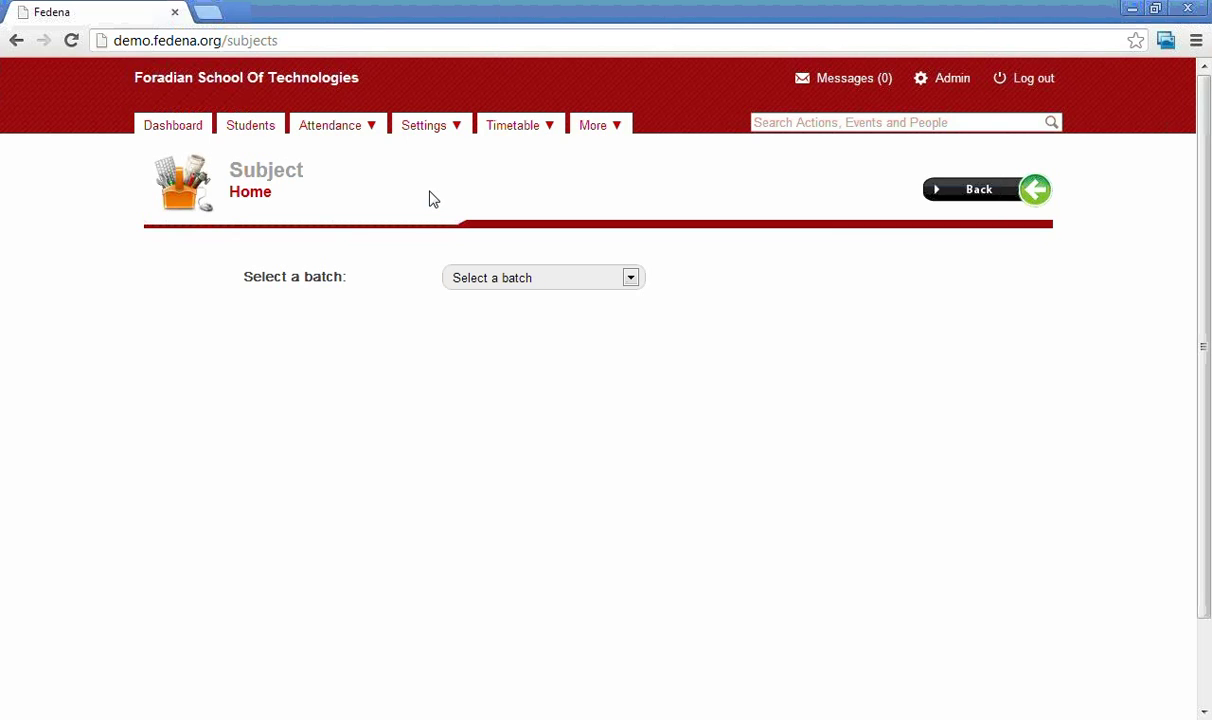
Step: Select batch G1 A - 2012 -13 to list Mathematics, Science and the French elective
click(495, 276)
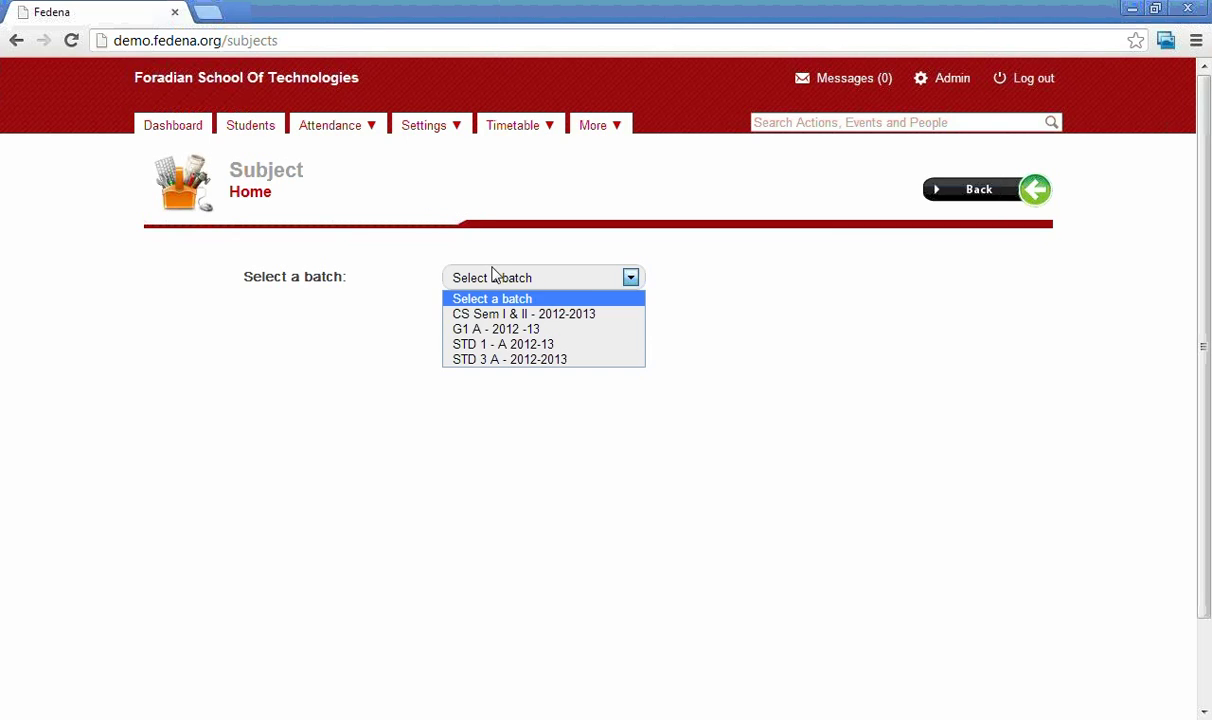
click(488, 331)
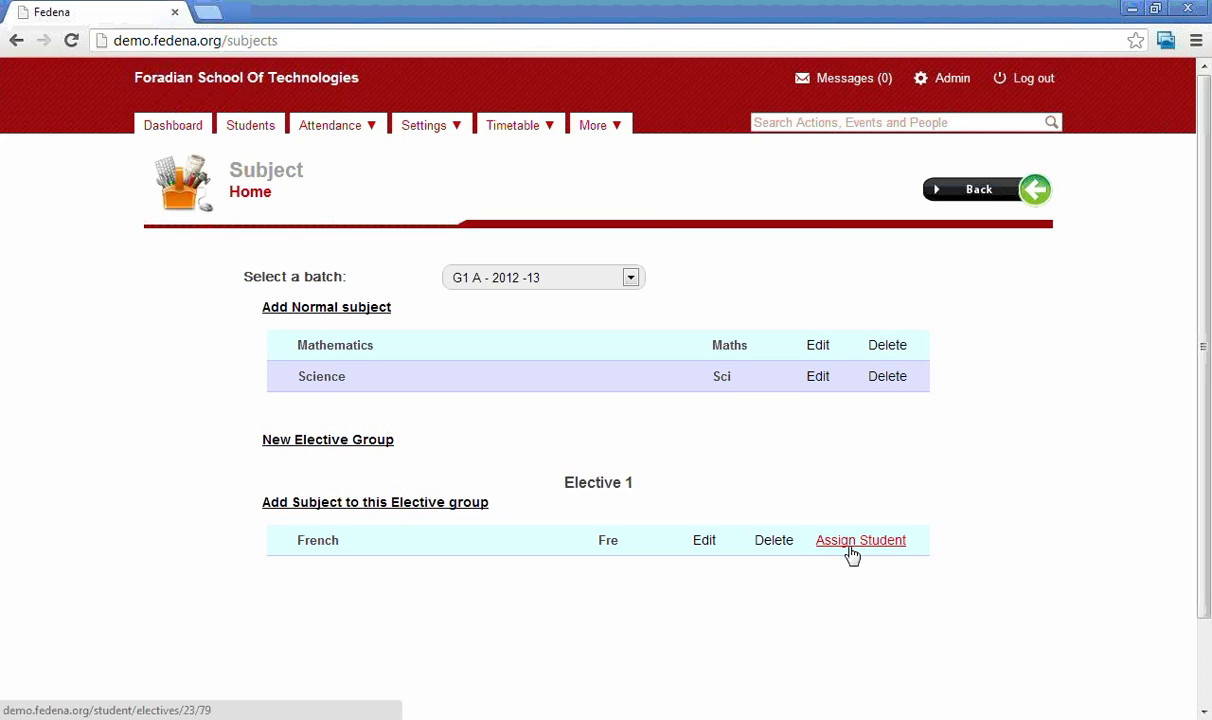
click(420, 130)
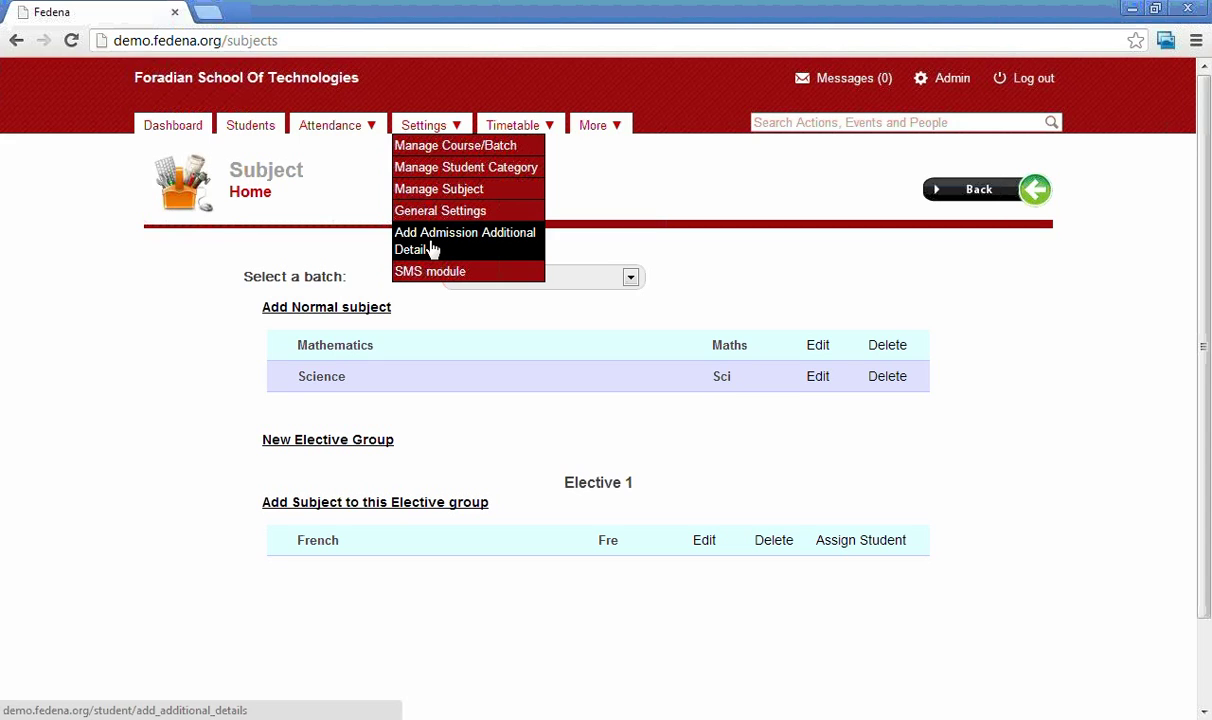
Step: Check the Admission Additional Details page showing Passport No as active, then open SMS Home
click(432, 249)
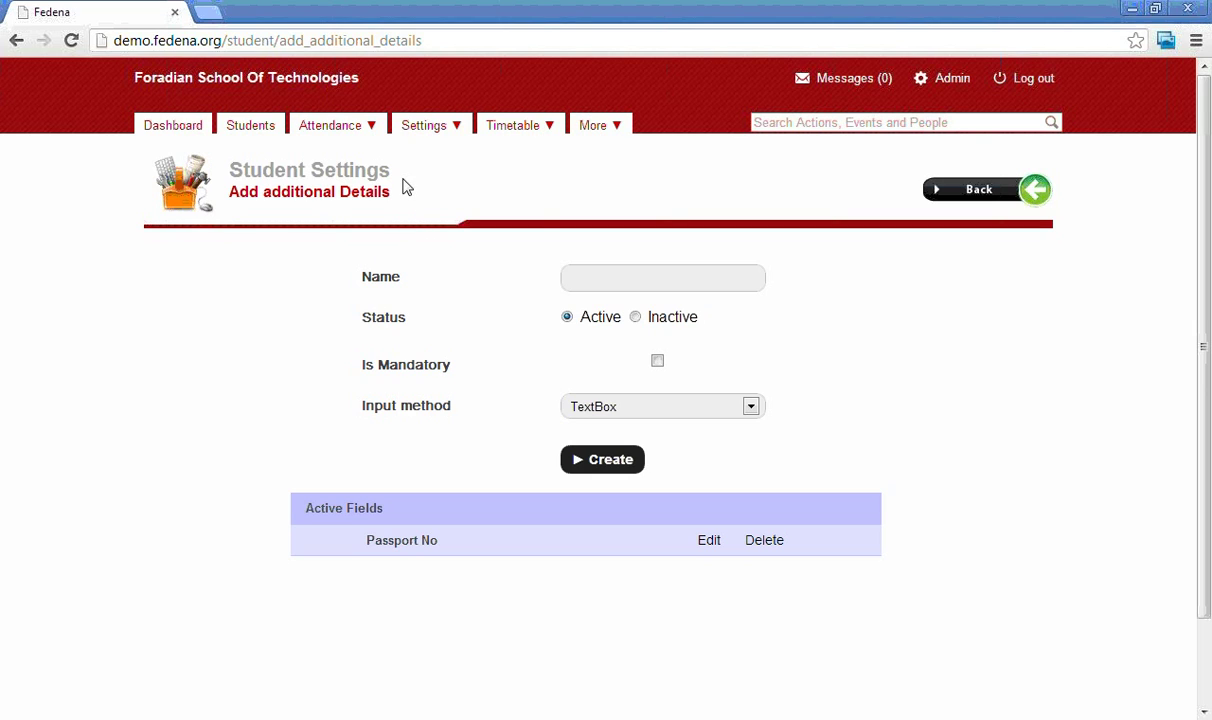
click(424, 125)
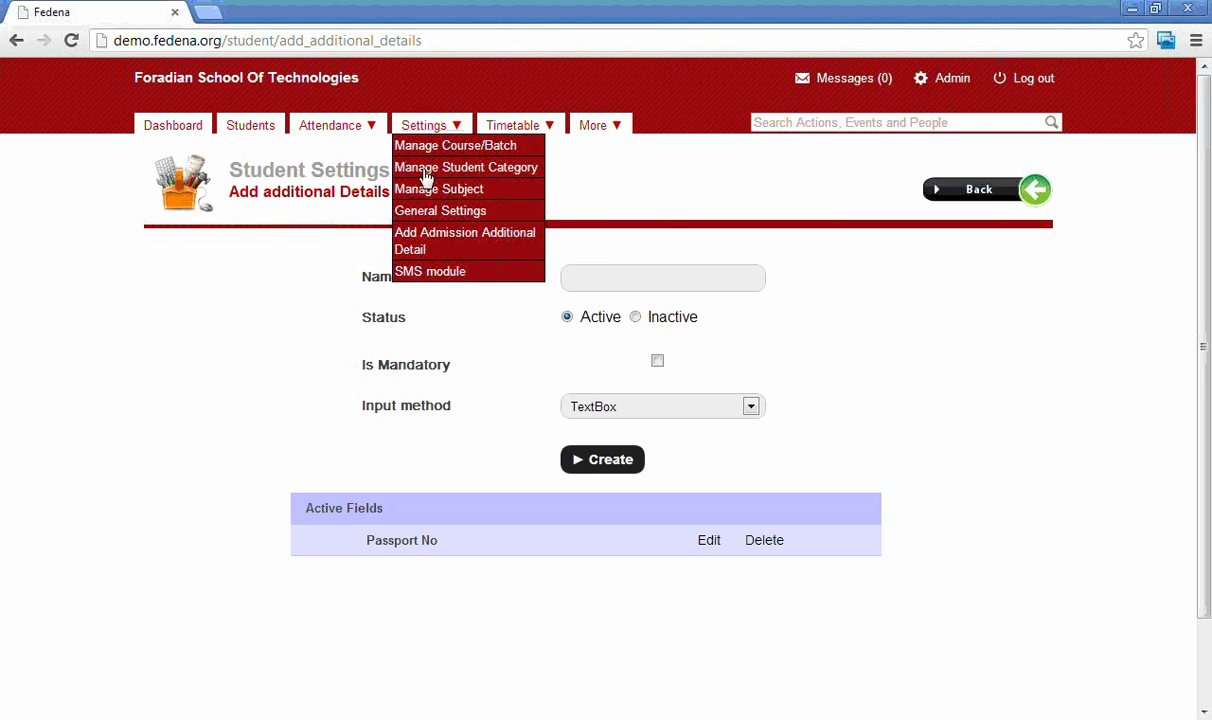
click(428, 273)
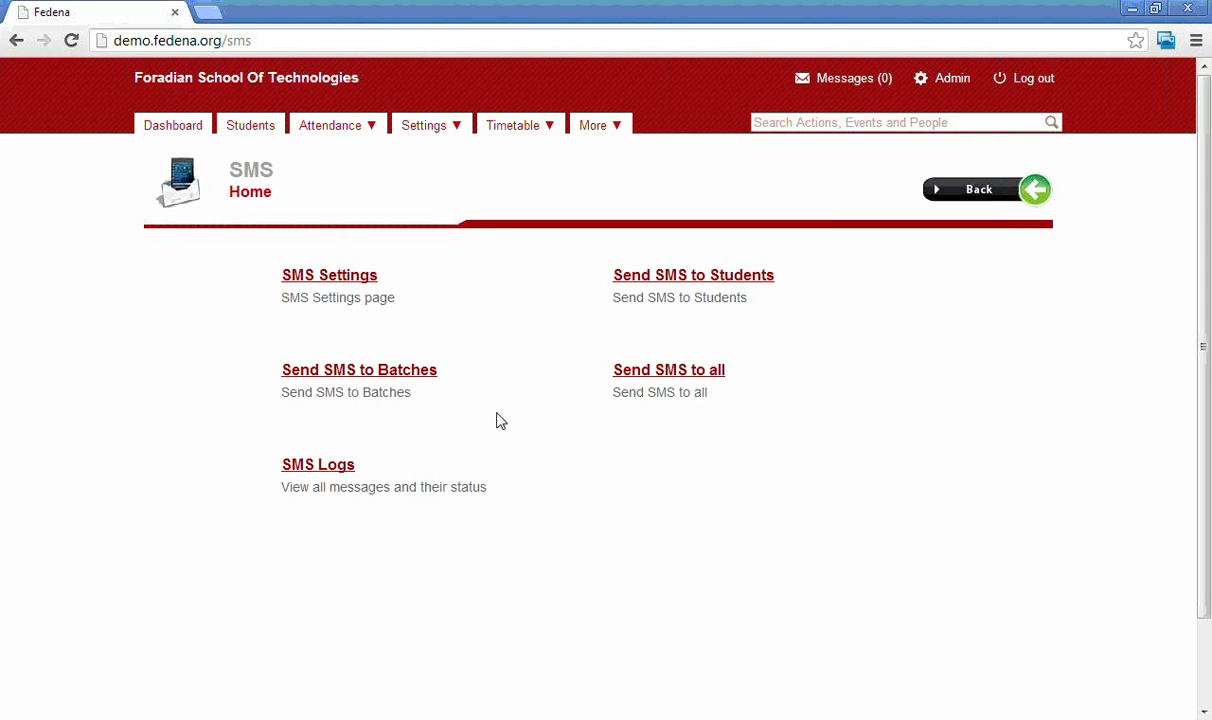
Step: Review SMS Settings, where only Send Sms to Employees is disabled, then return to the dashboard
click(327, 281)
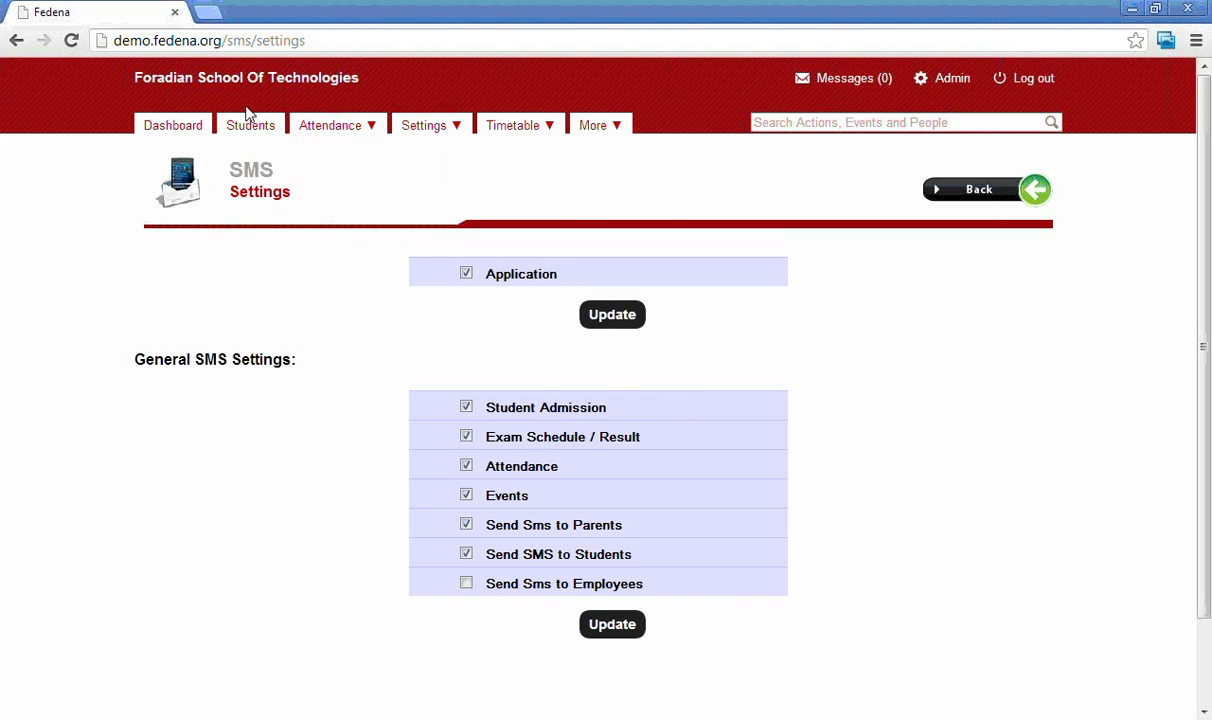
click(157, 128)
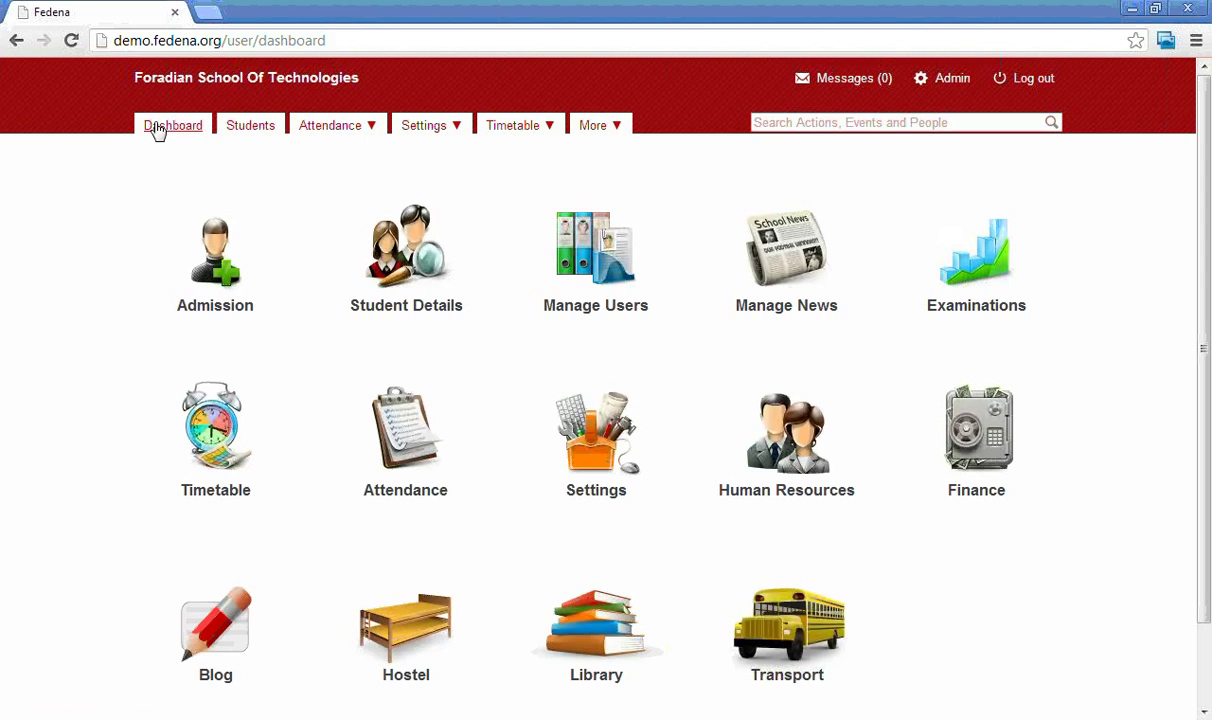
Step: Open the student admission form and check the pre-filled admission number STD08
click(206, 254)
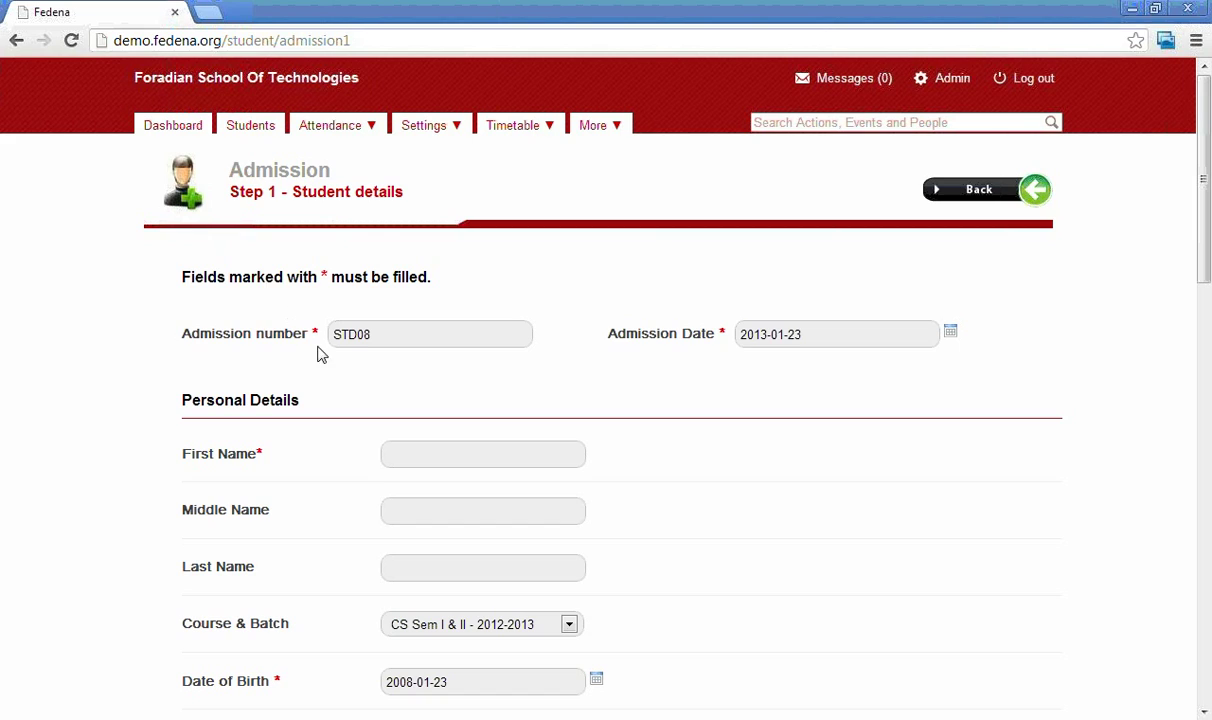
click(400, 338)
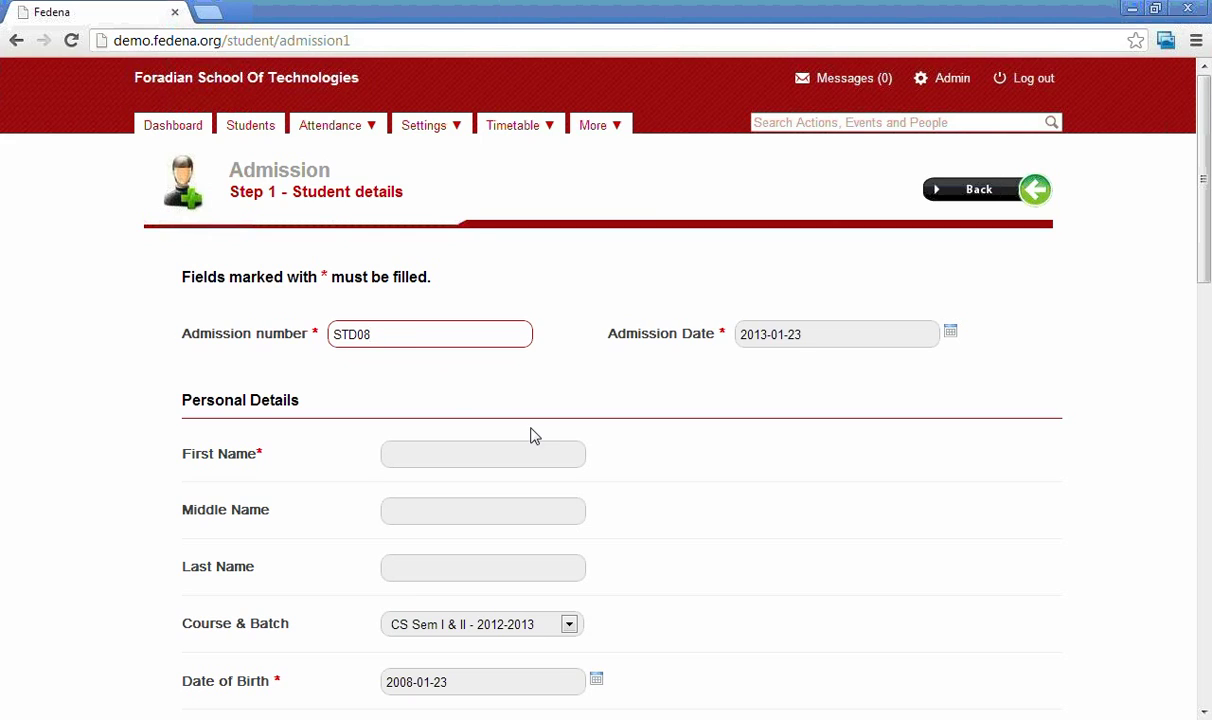
Step: Set the admission date to 2013-01-01 and enter the student's first name
click(950, 332)
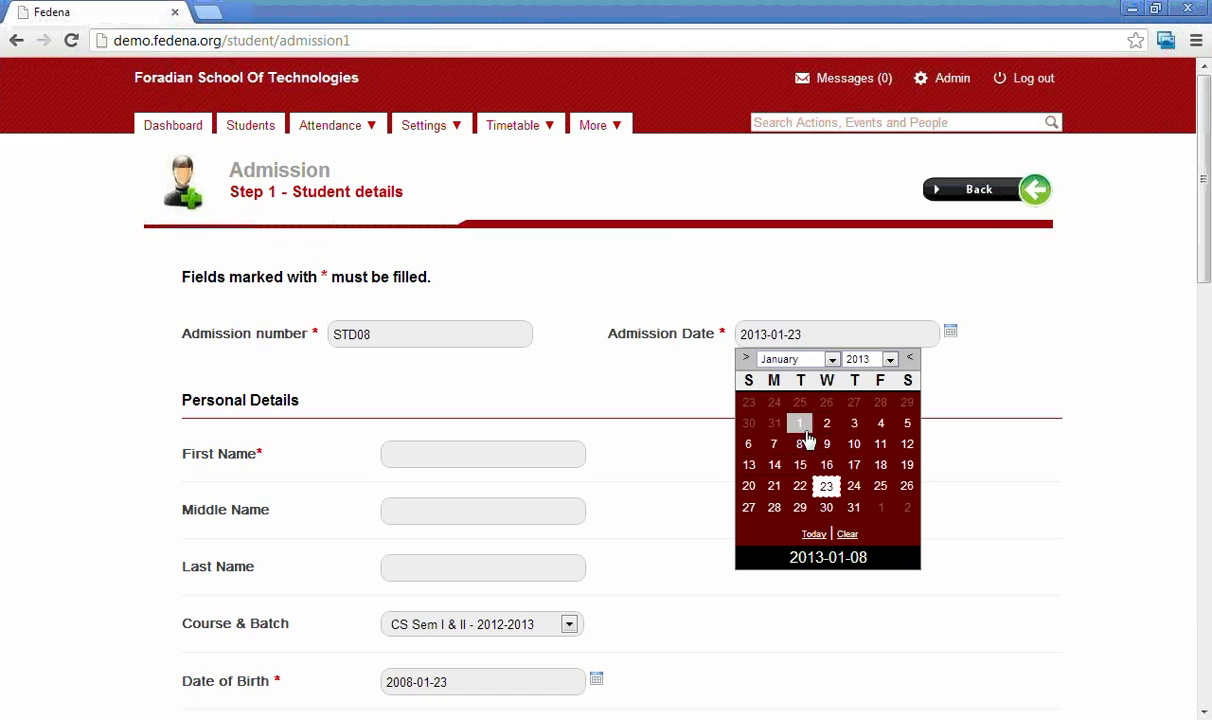
click(800, 425)
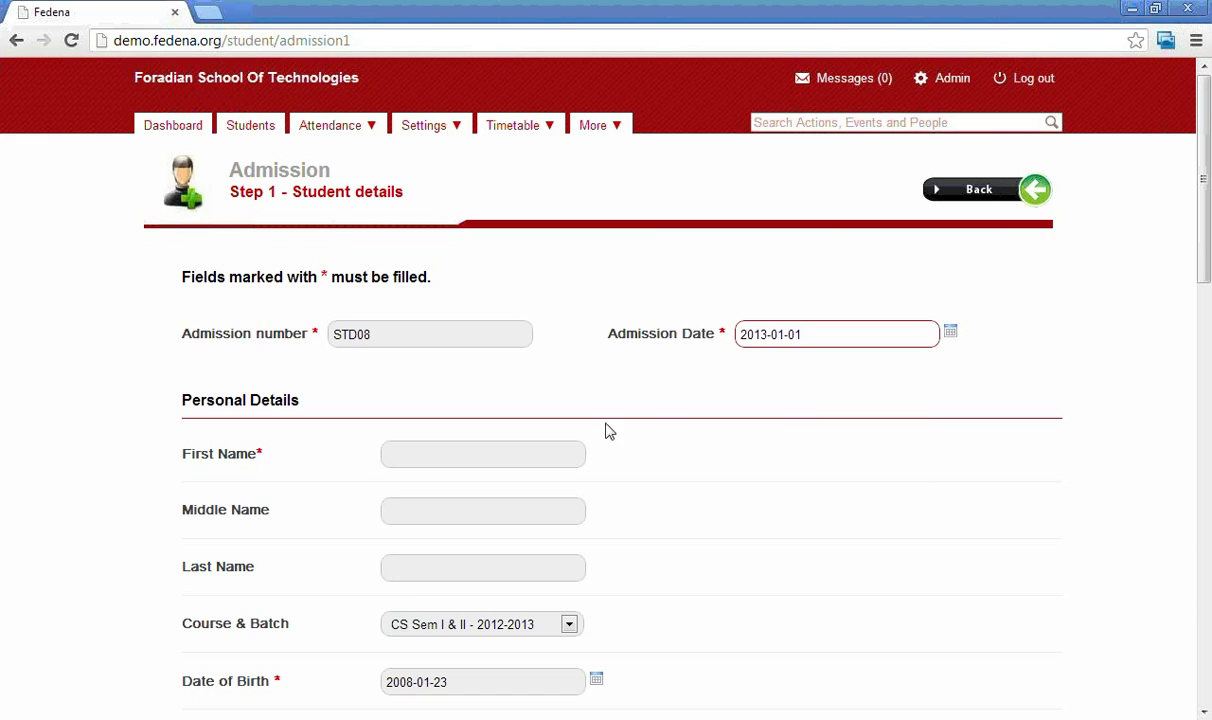
click(564, 454)
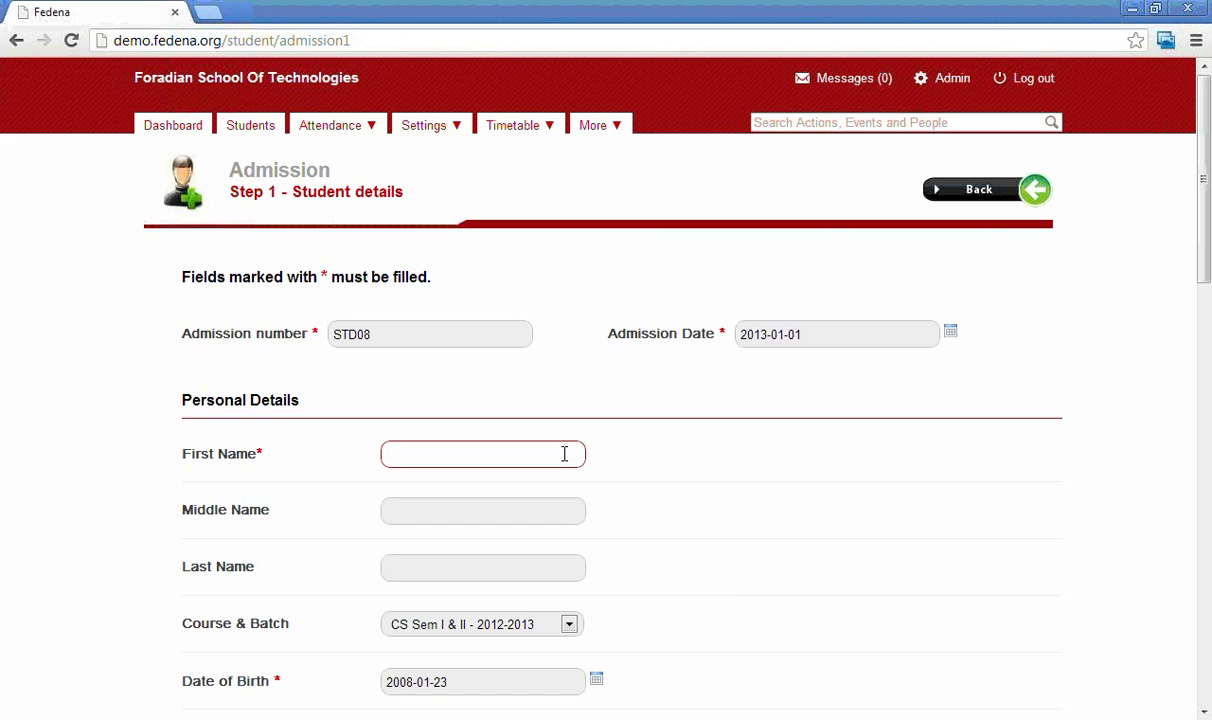
text(Williams)
click(605, 601)
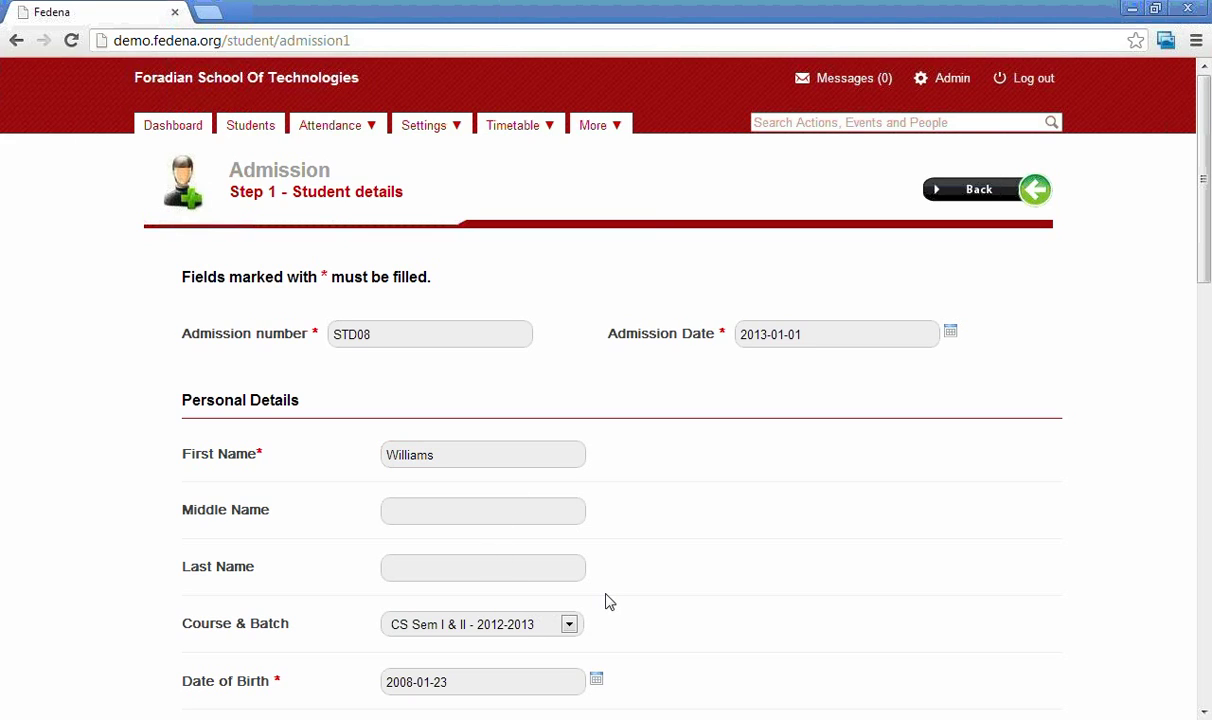
Step: Assign the student to batch G1 A - 2012 -13 and category Non Residents
scroll(605, 601, down, 2)
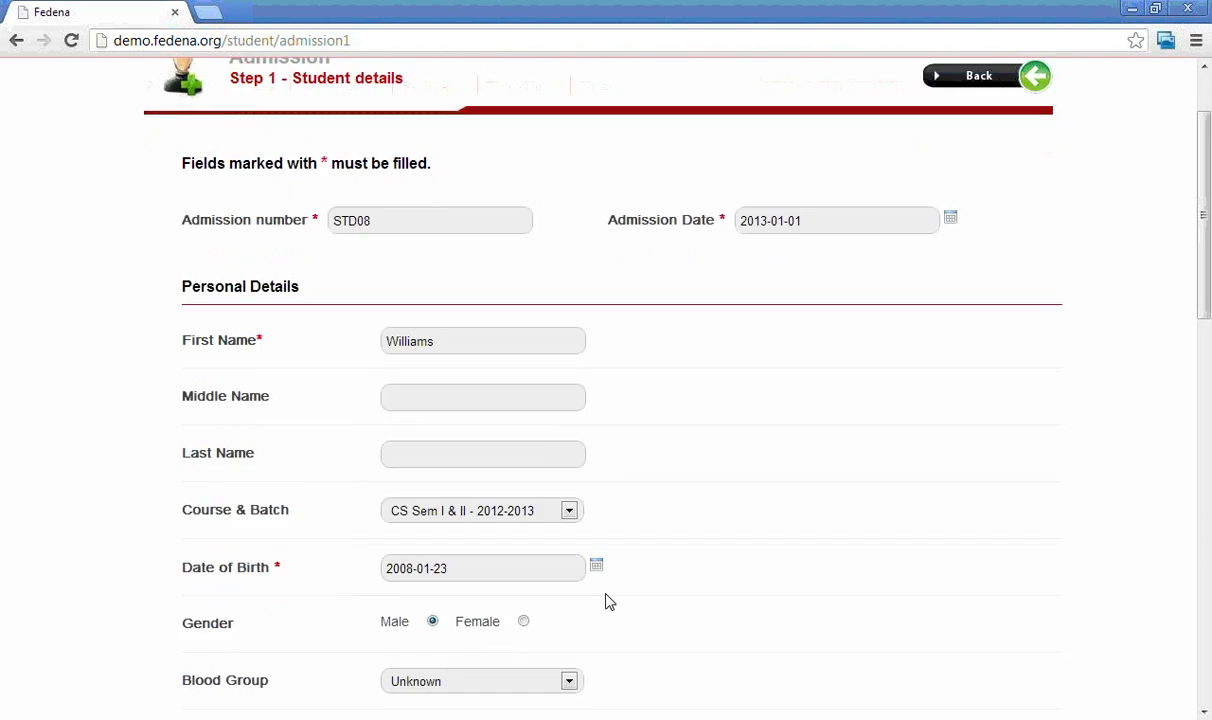
click(511, 398)
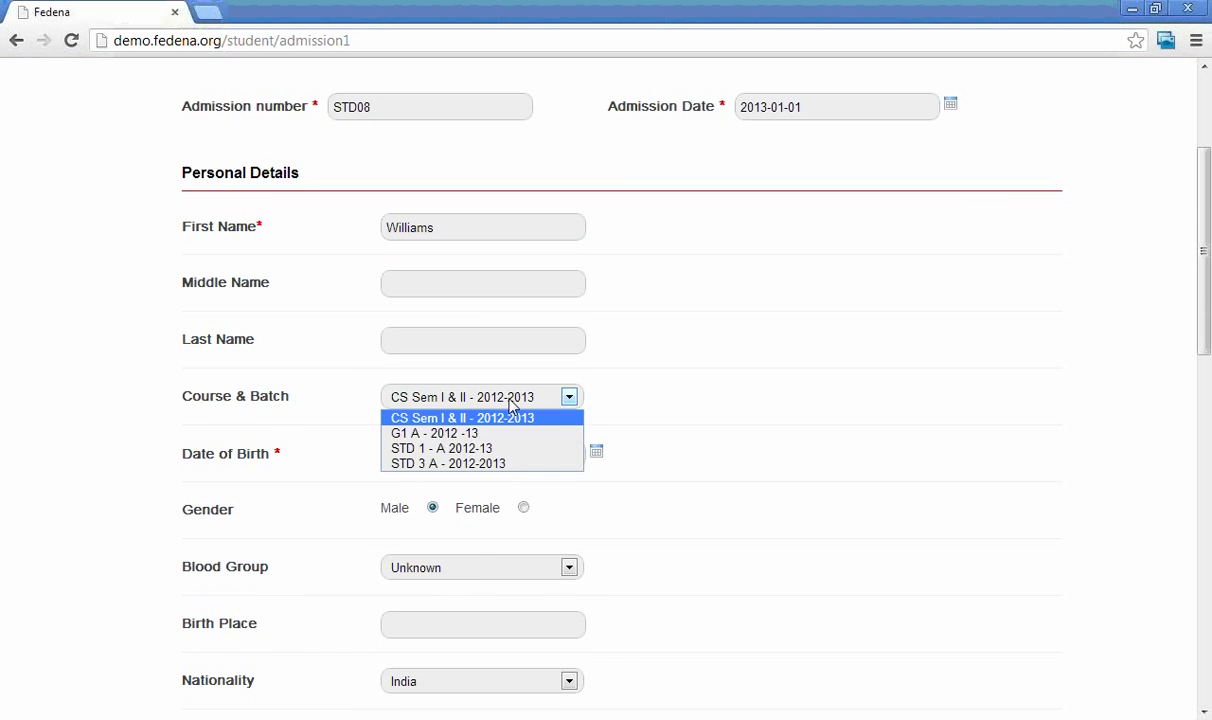
click(486, 437)
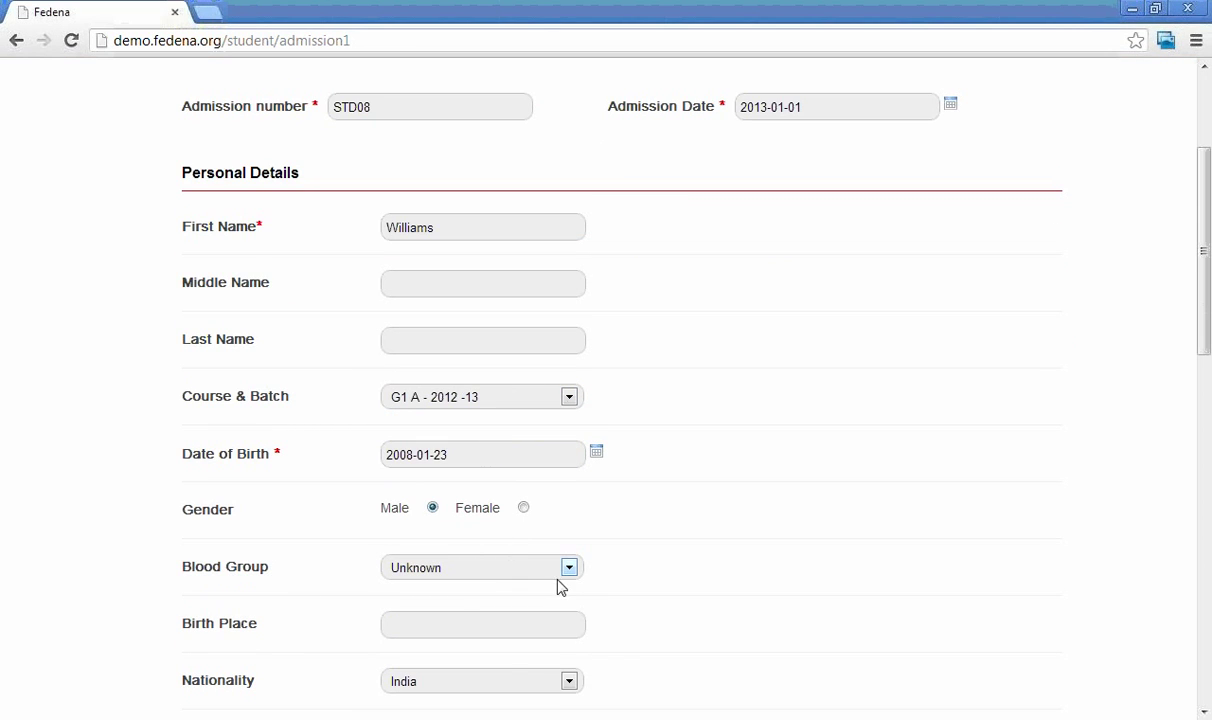
scroll(692, 600, down, 2)
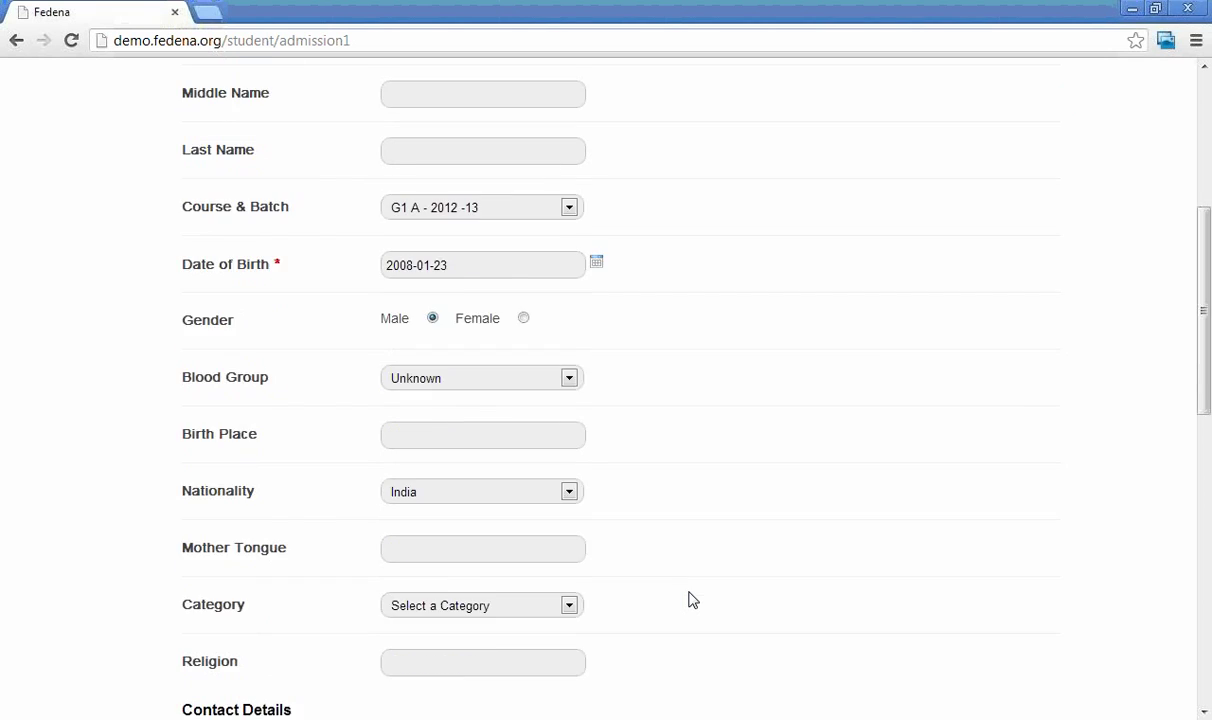
click(521, 574)
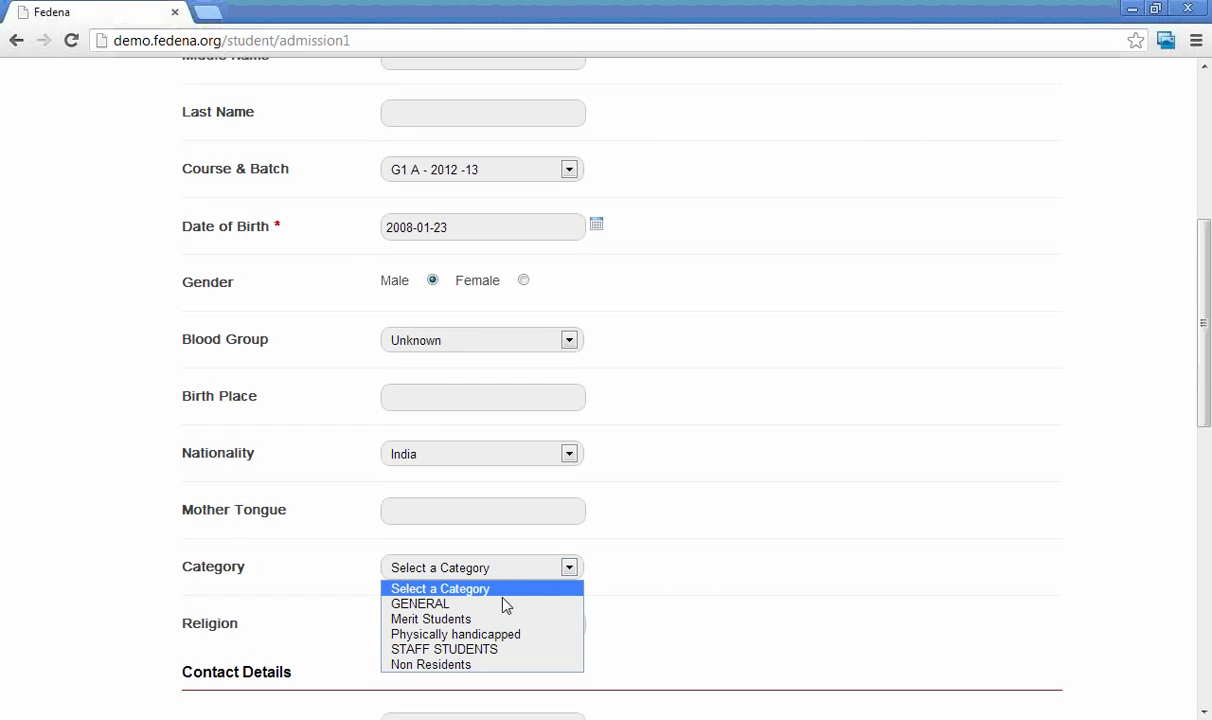
click(483, 650)
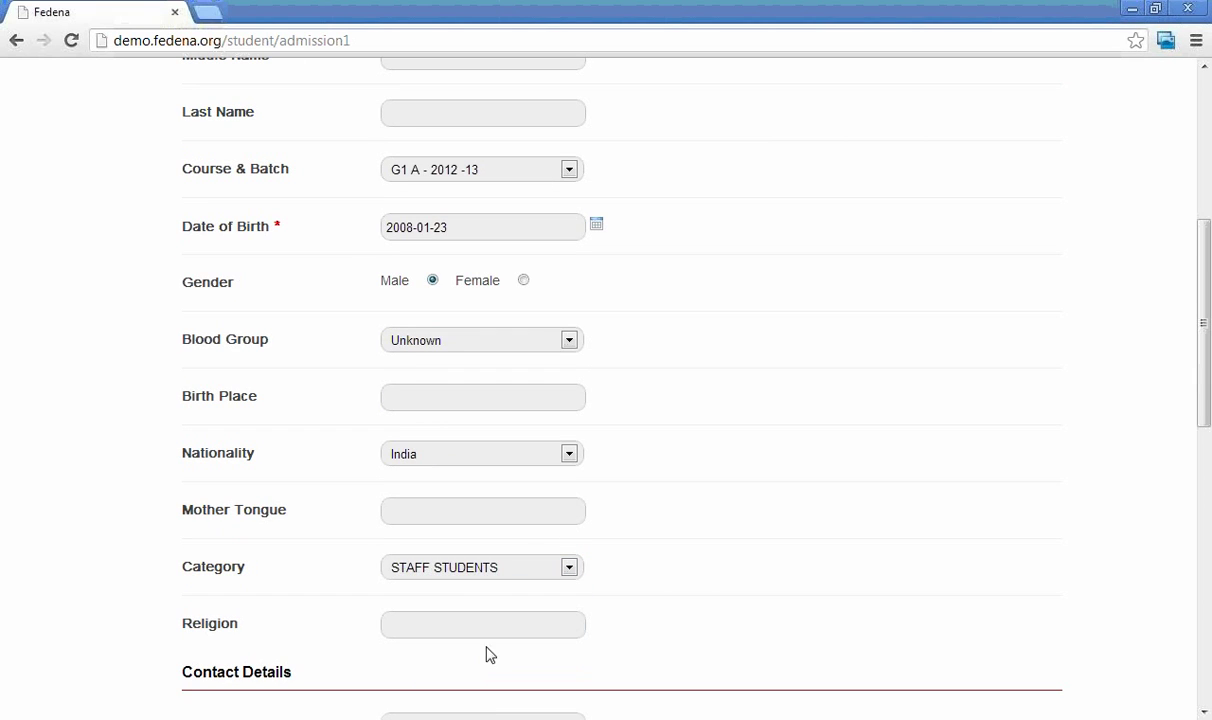
key(n)
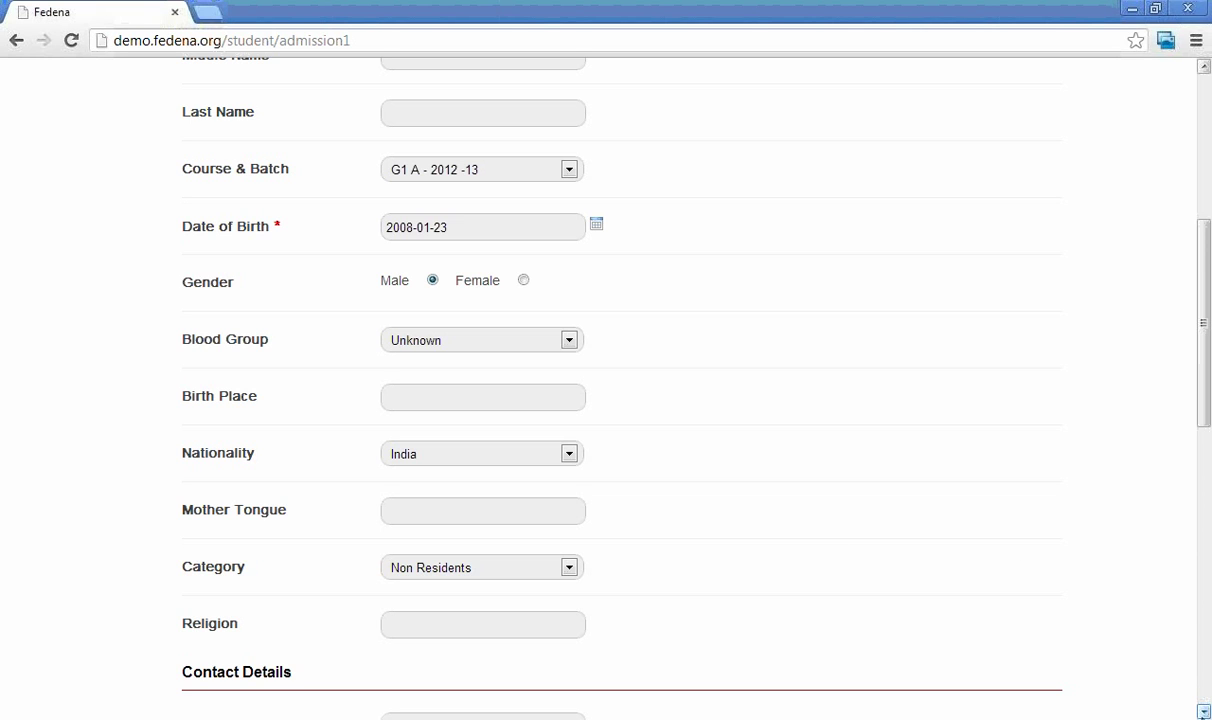
click(1204, 711)
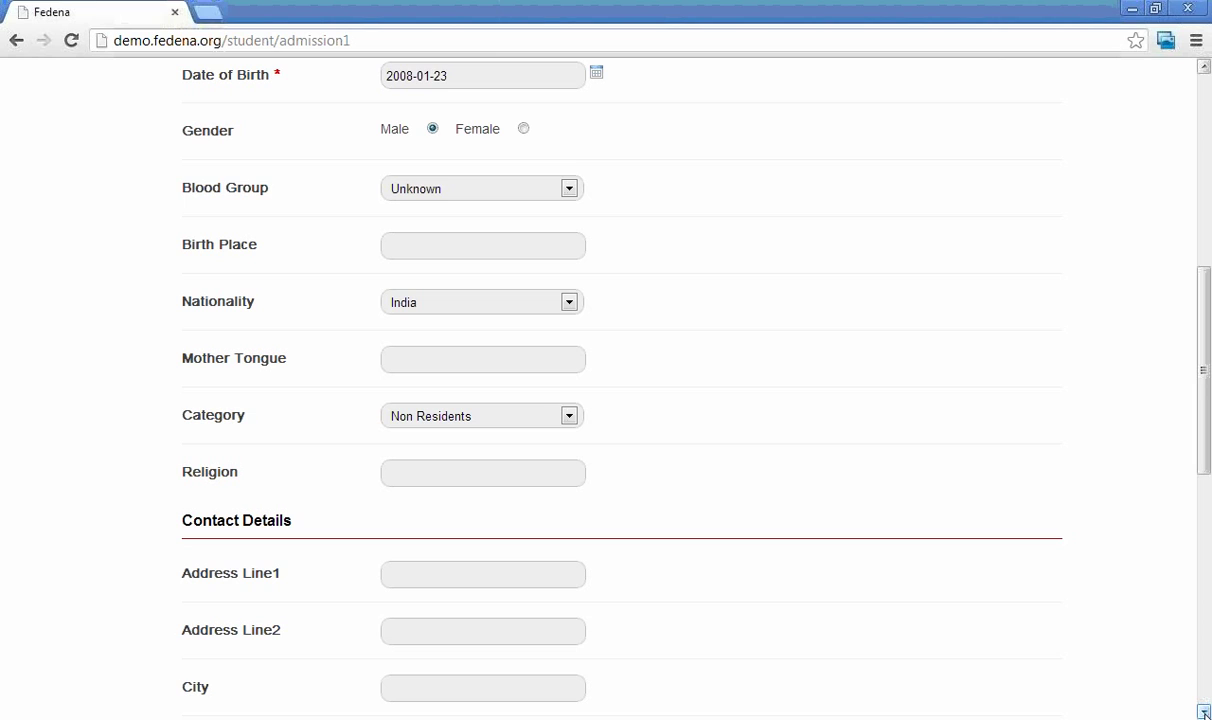
Step: Fill in the student's two address lines
click(543, 567)
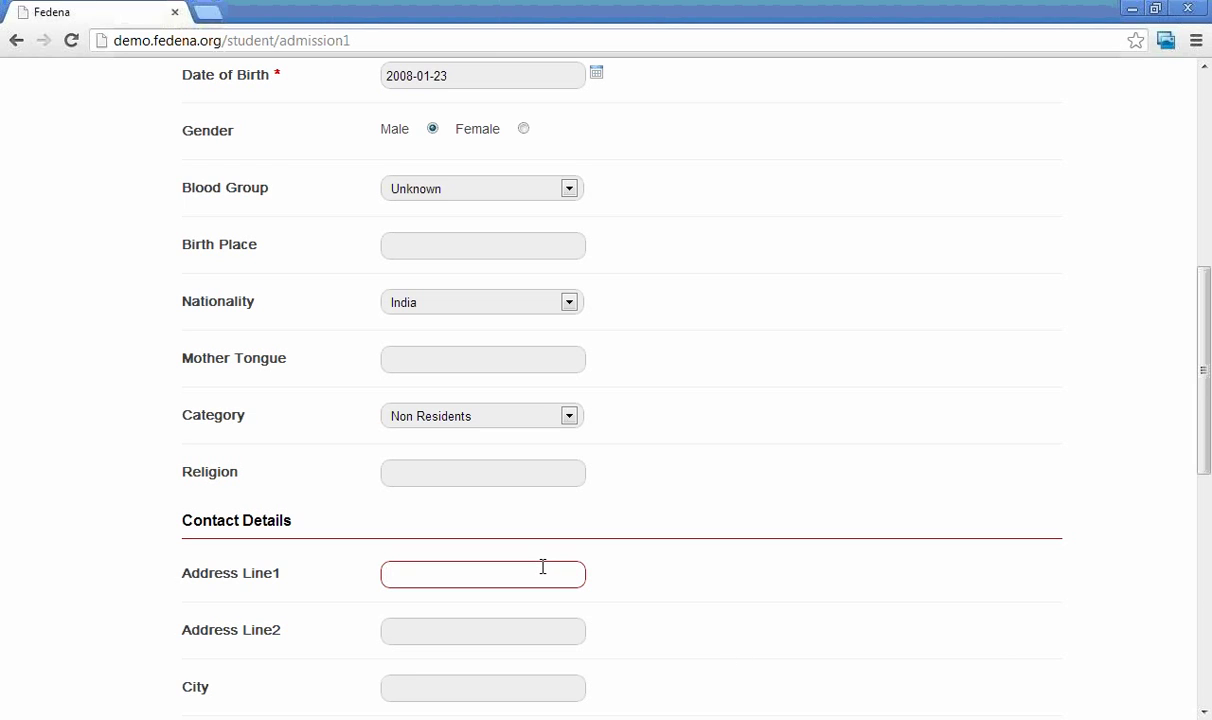
text(Street #2733)
key(Tab)
text(B)
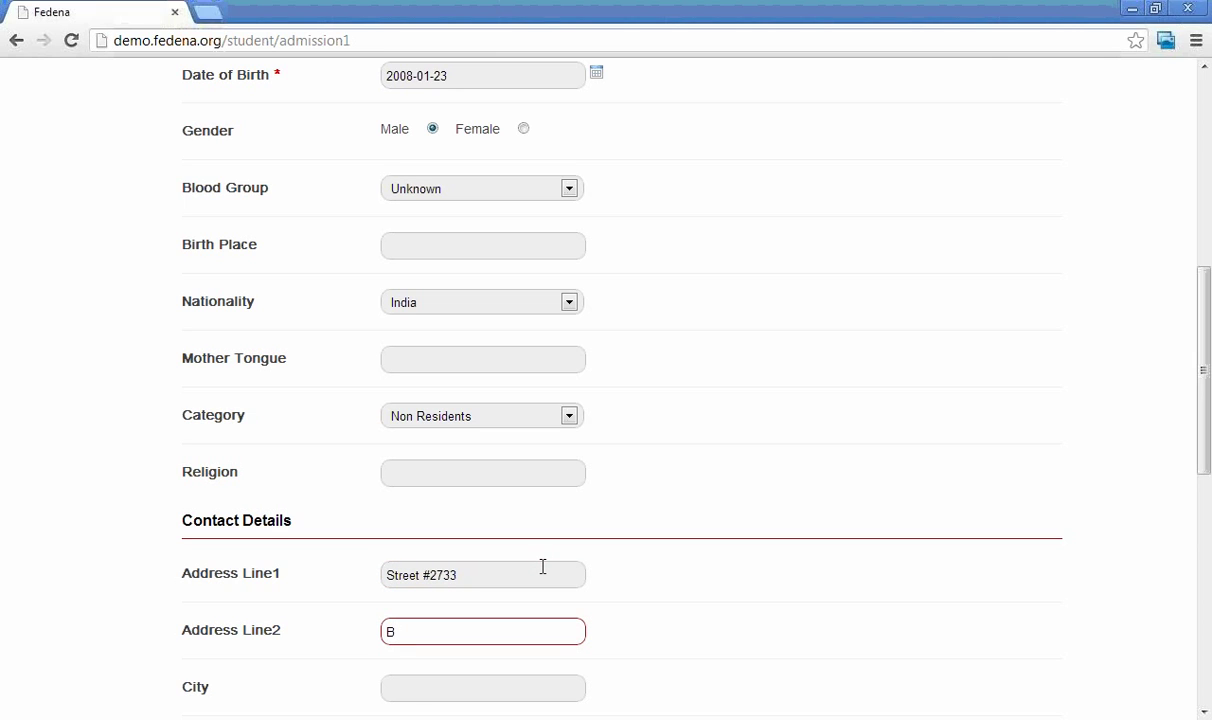
text(angalore)
click(767, 593)
scroll(767, 593, down, 4)
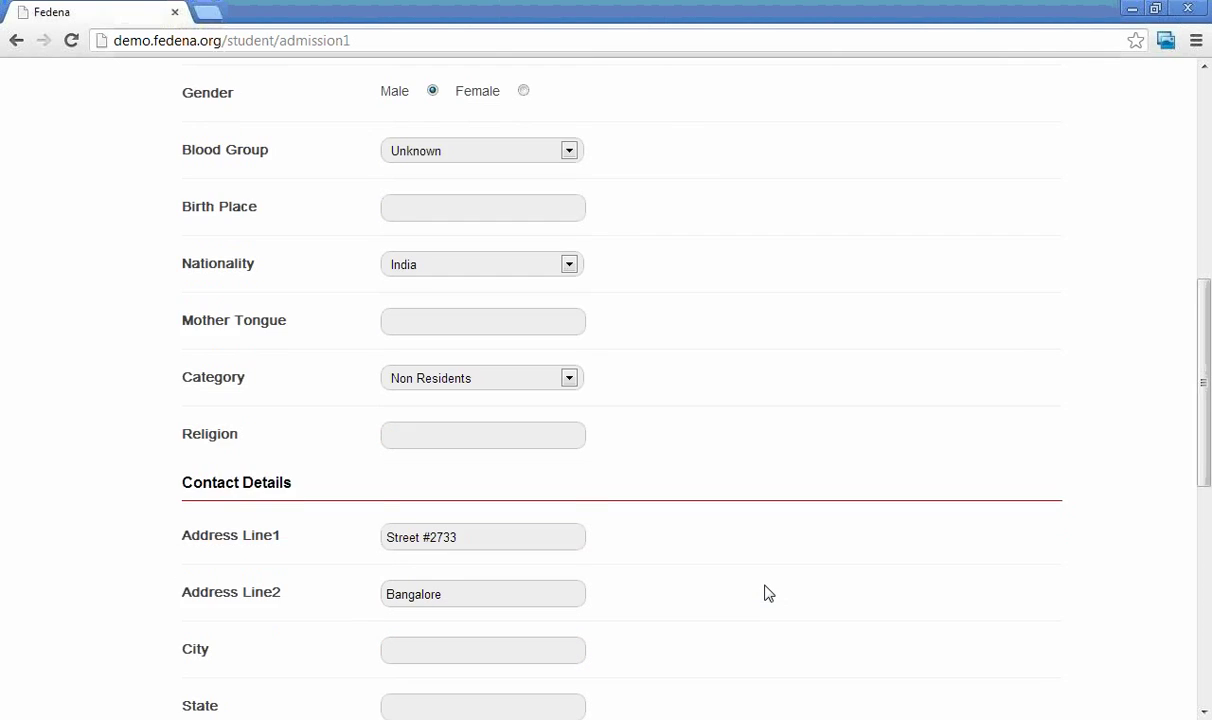
scroll(767, 593, down, 2)
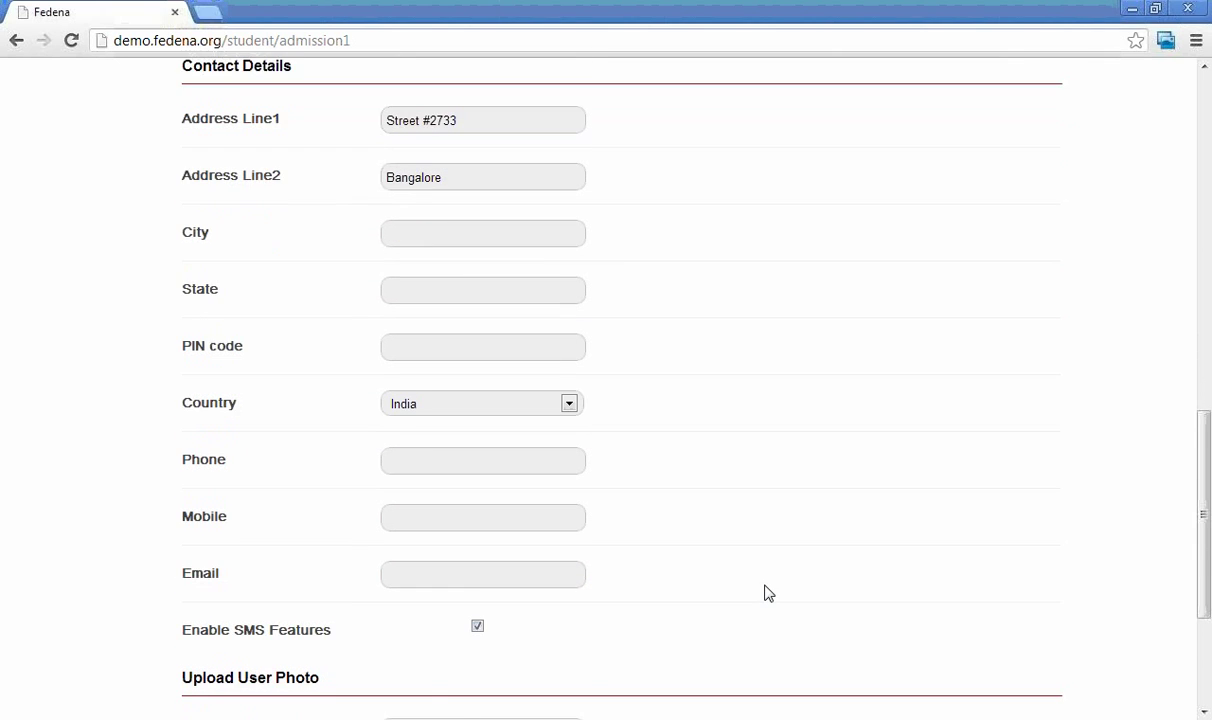
Step: Enter the student's mobile number and e-mail address, then save step 1
click(469, 442)
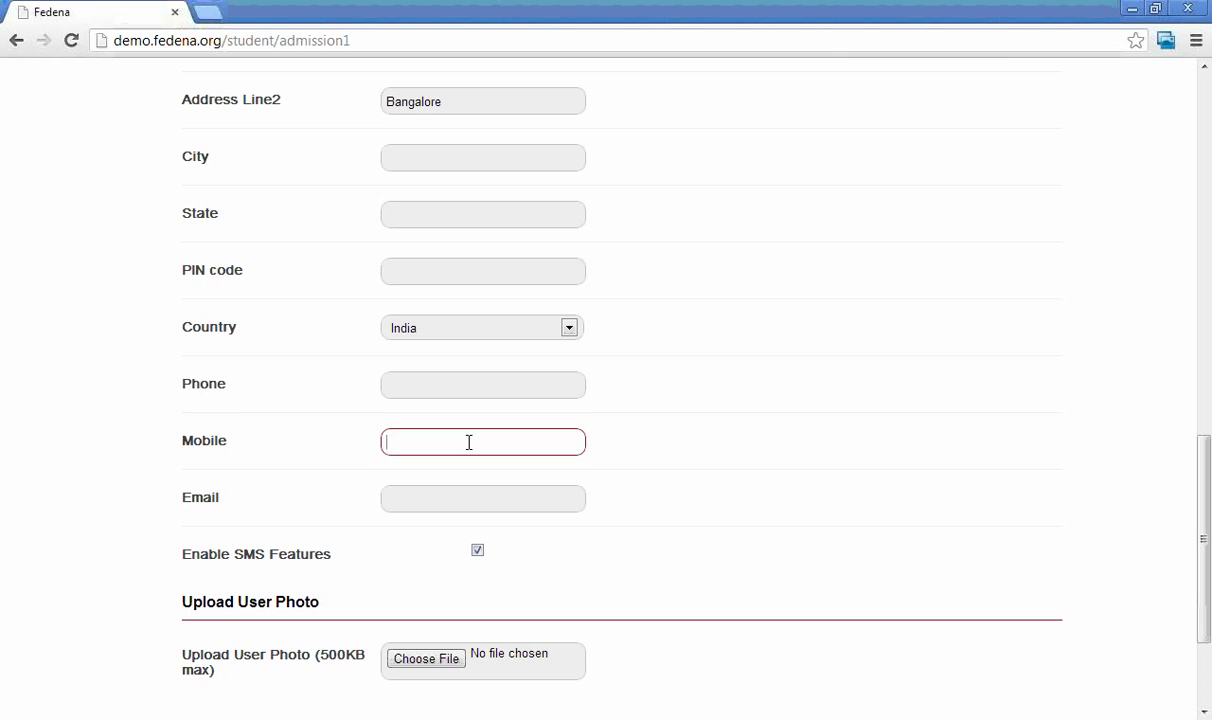
text(98945678)
click(437, 505)
text(test)
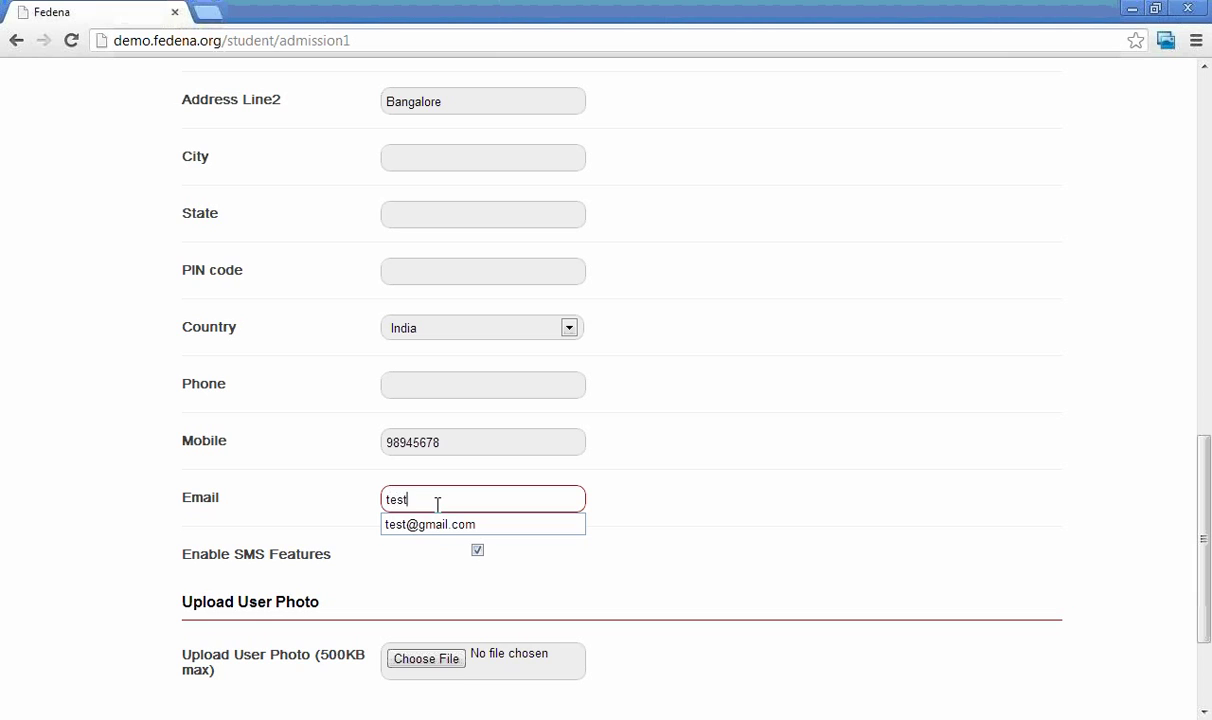
text(@gmail.com)
click(600, 537)
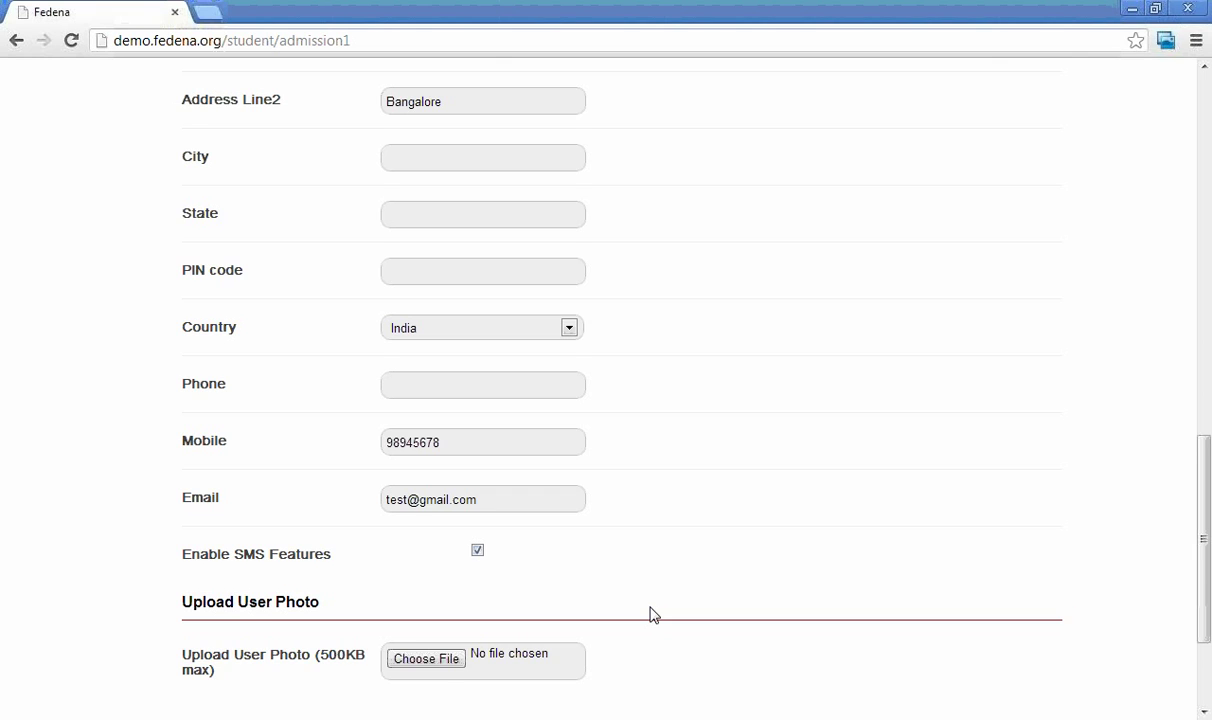
scroll(650, 614, down, 2)
click(493, 626)
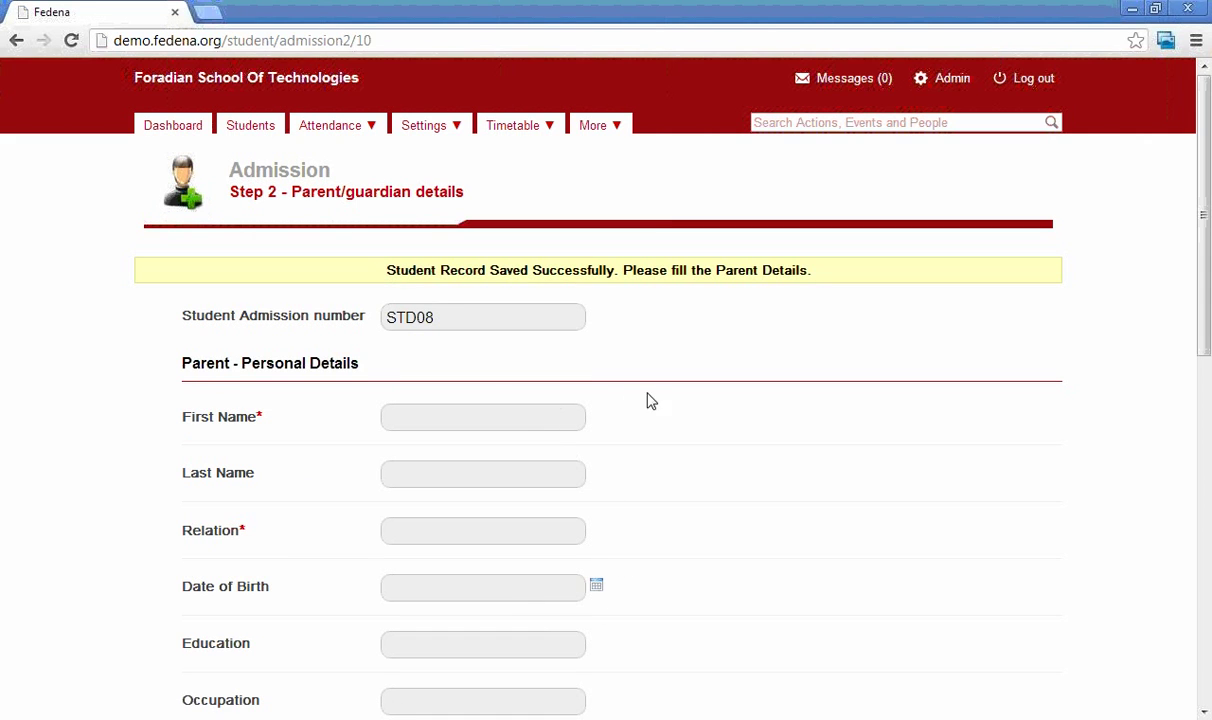
Step: Enter the parent's first name and relation Father
click(487, 416)
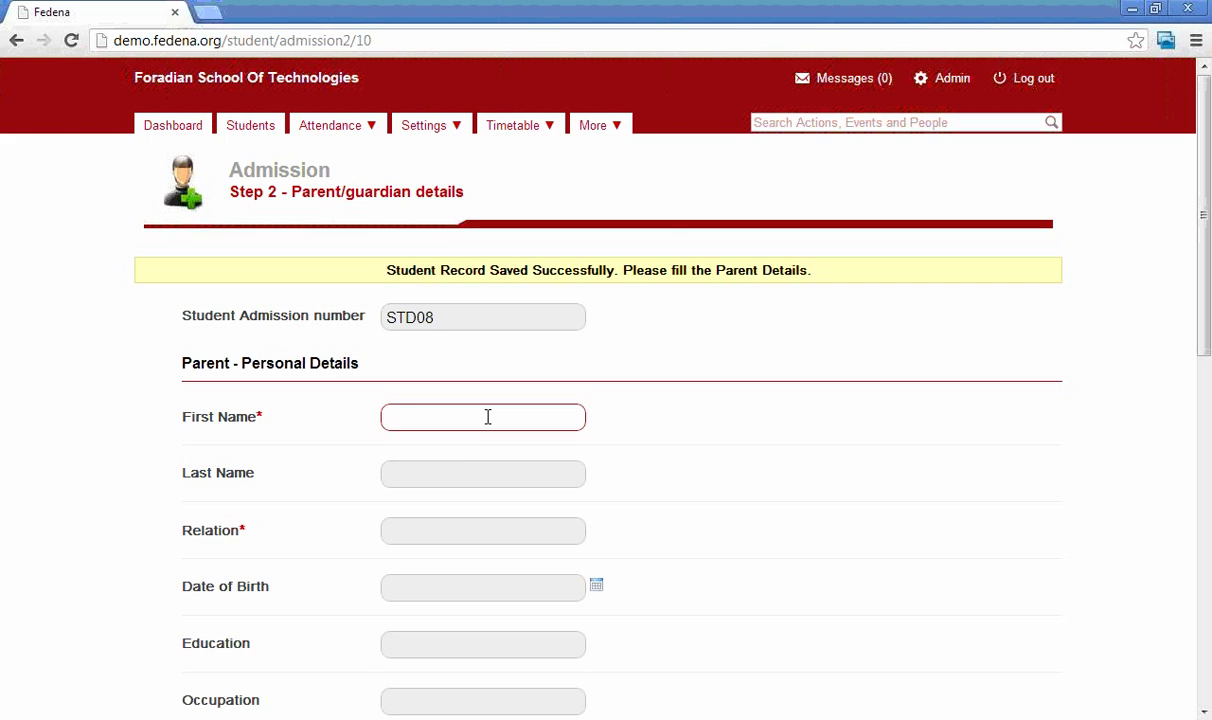
text(John)
click(419, 524)
text(Father)
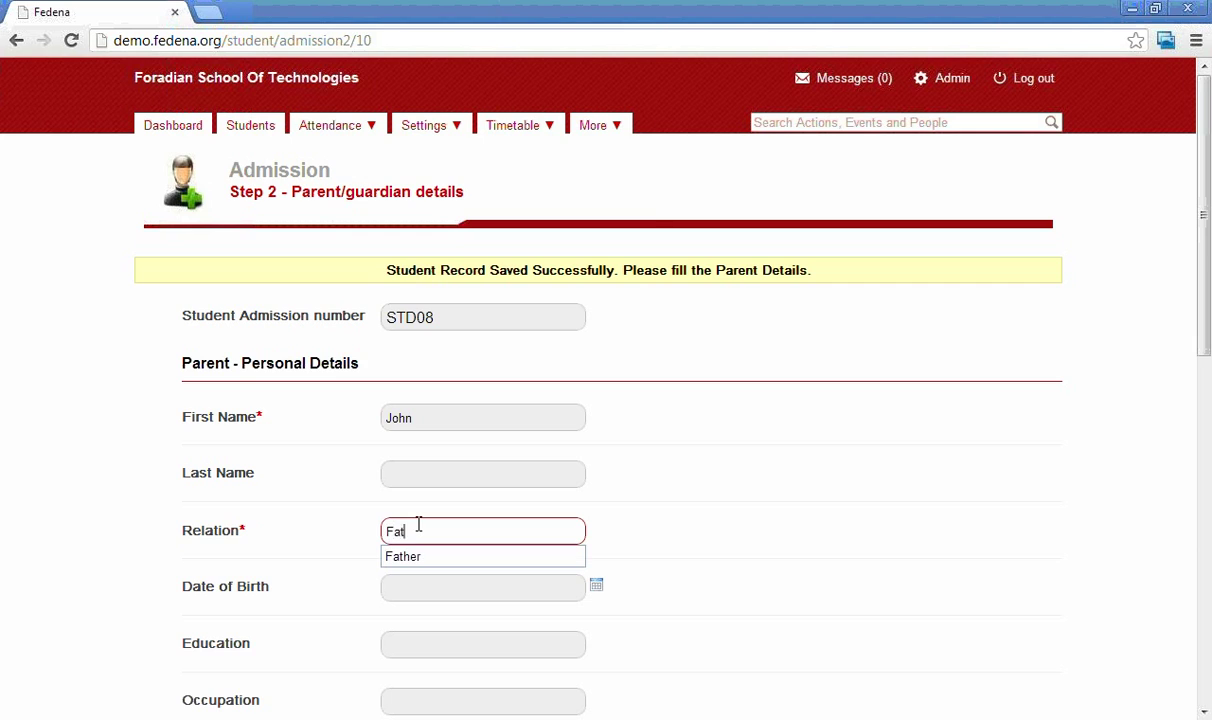
click(701, 544)
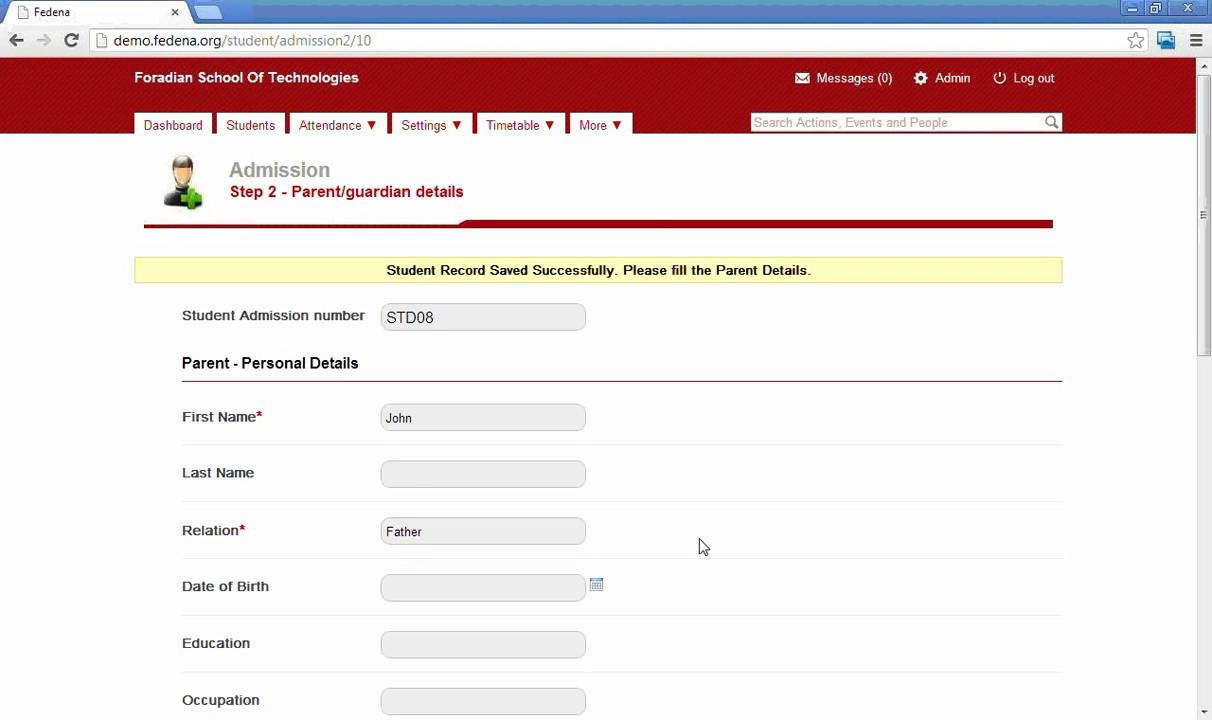
scroll(703, 547, down, 1)
scroll(703, 547, down, 1)
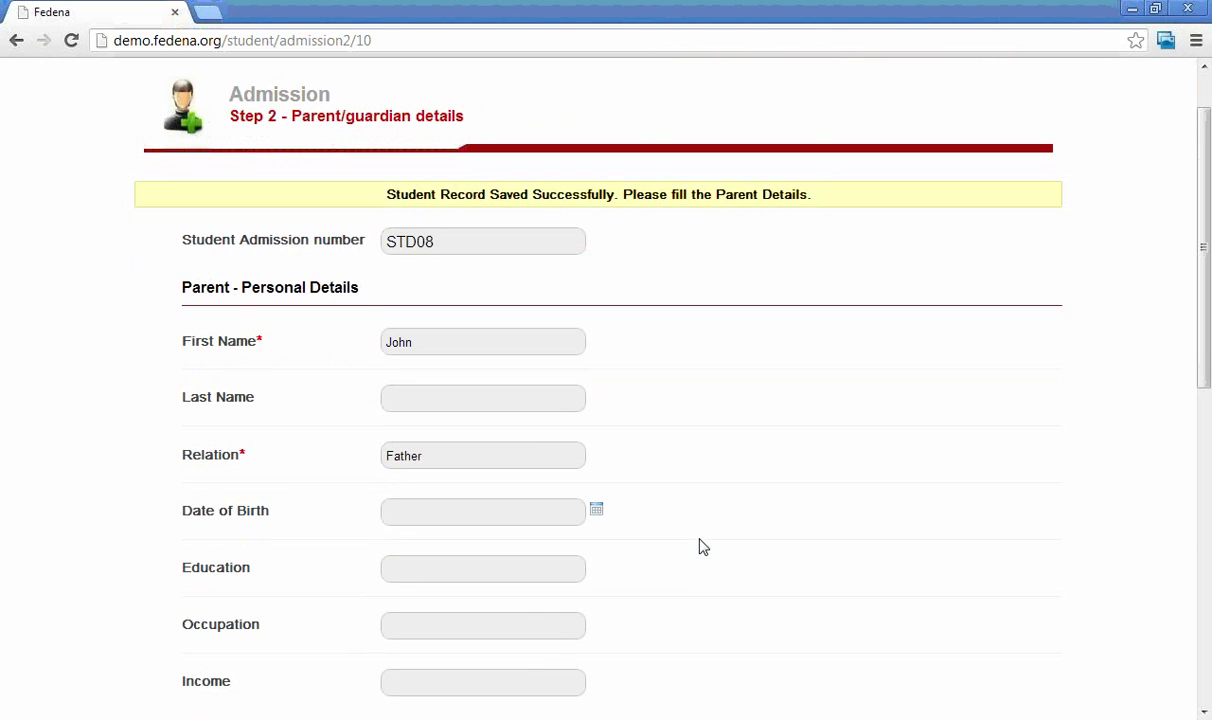
Step: Set the parent's education to Graduation, correcting the misspelling
click(514, 568)
text(Gradation)
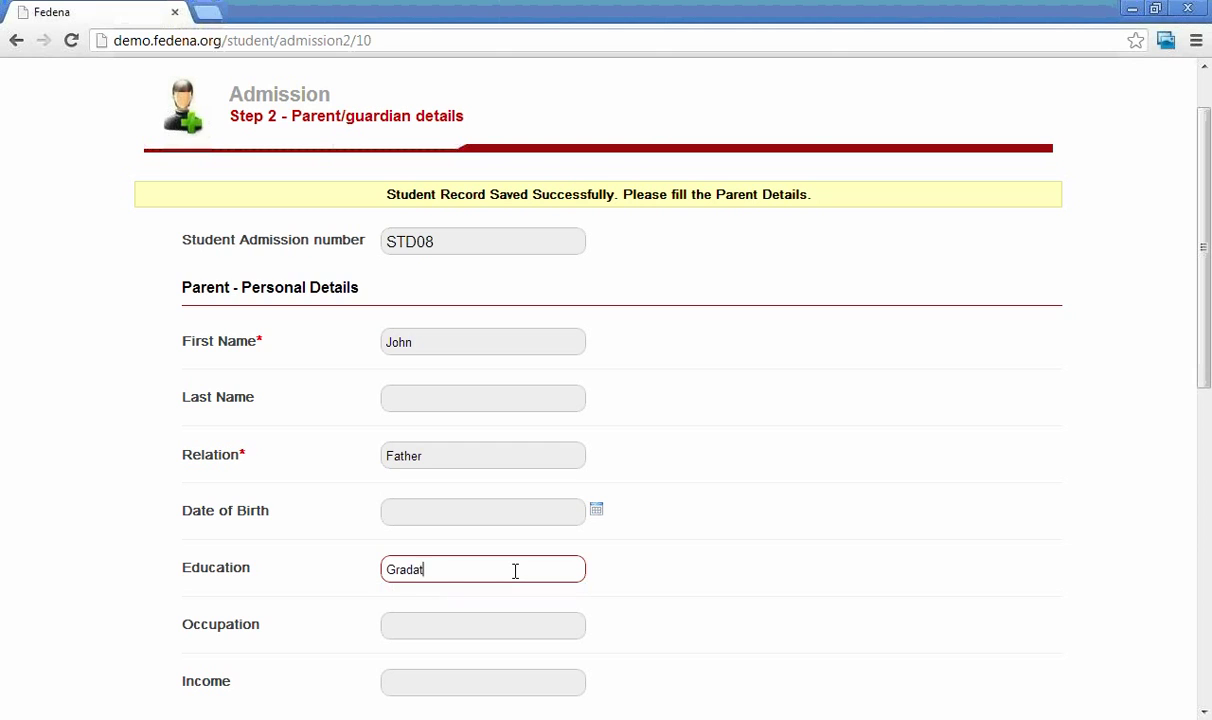
click(684, 578)
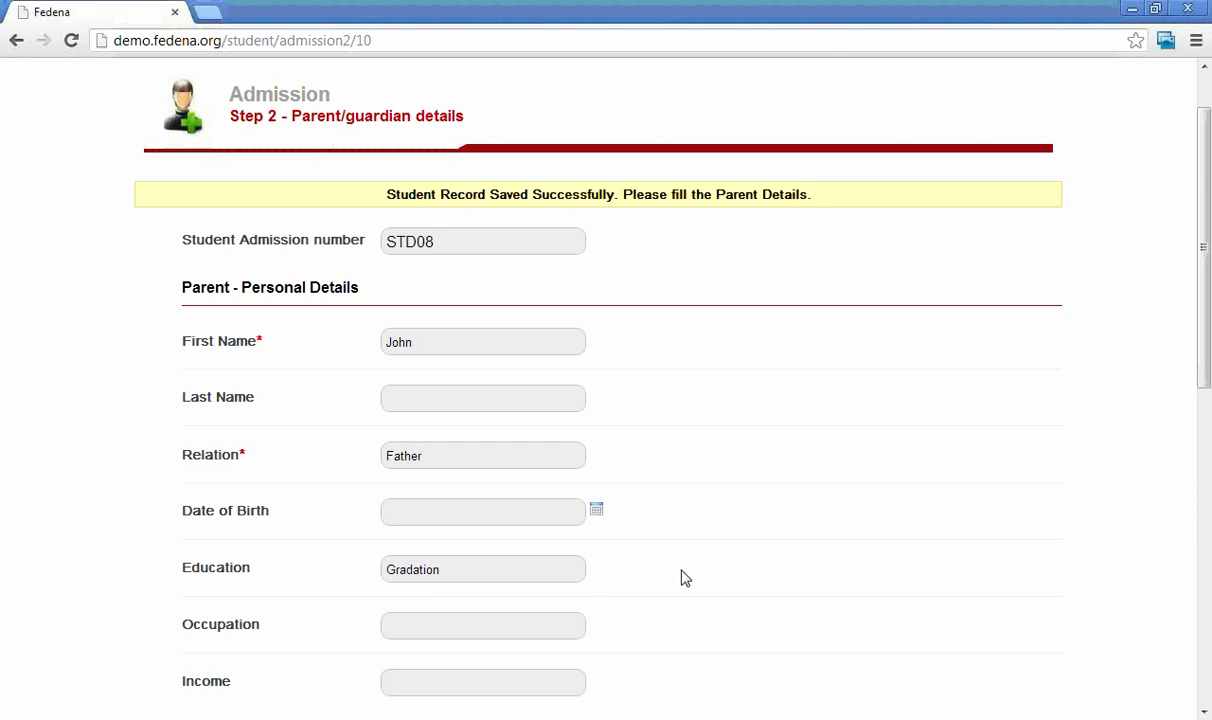
scroll(684, 578, down, 2)
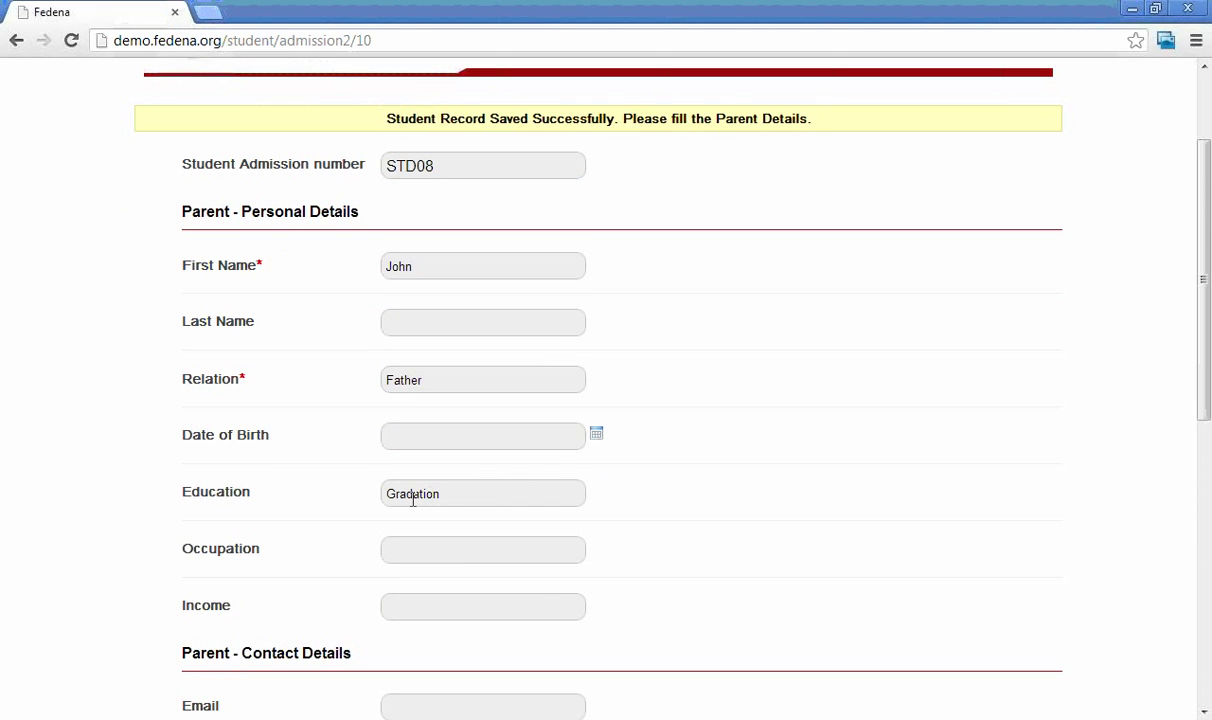
click(412, 497)
text(u)
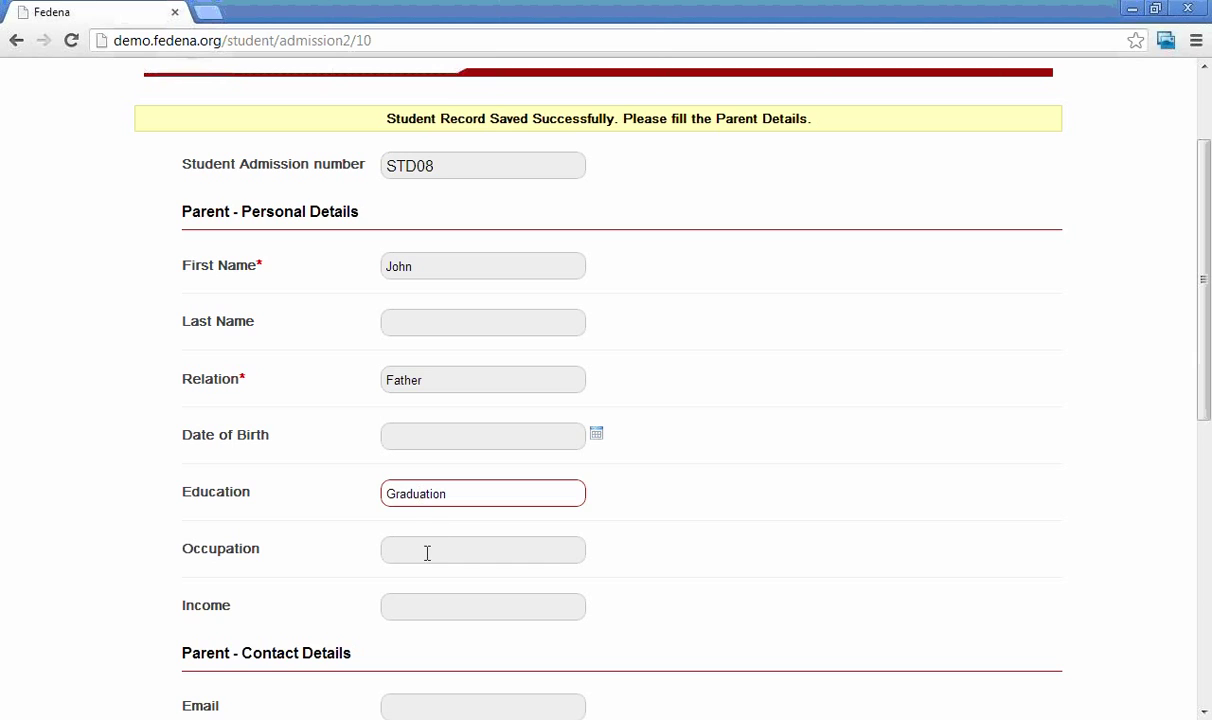
Step: Set the occupation to Govt Service and save the guardian details
click(425, 552)
text(G)
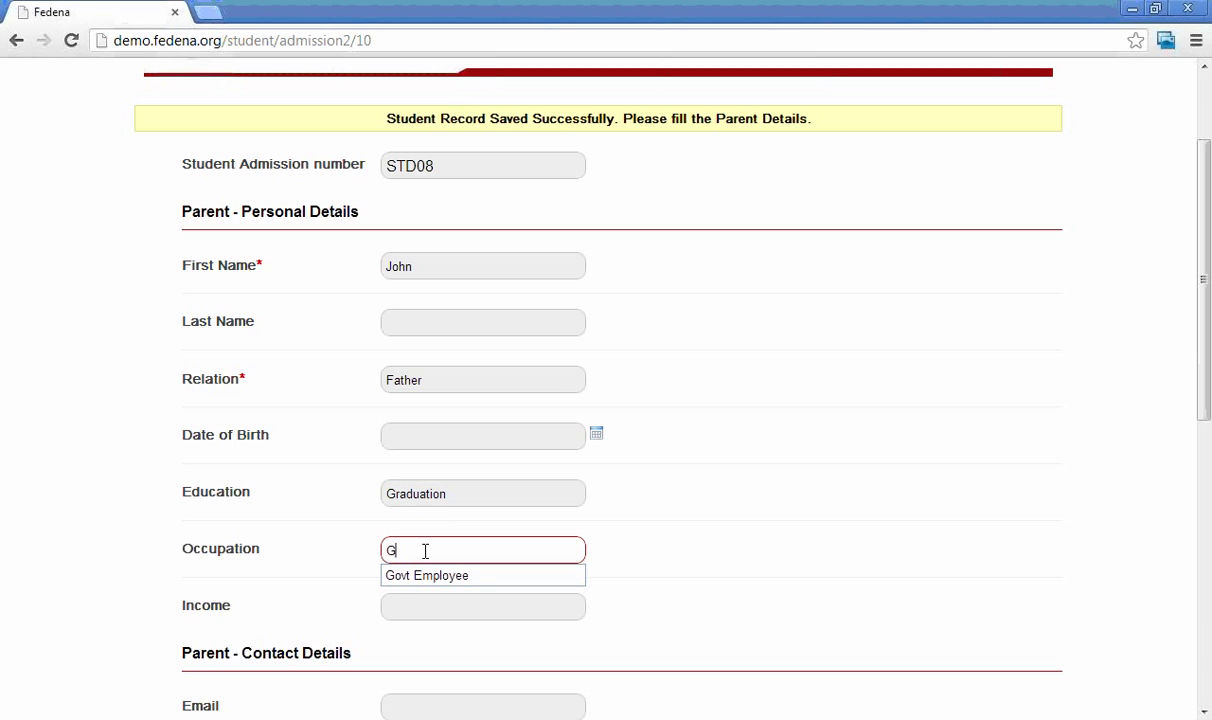
text(ovt Service)
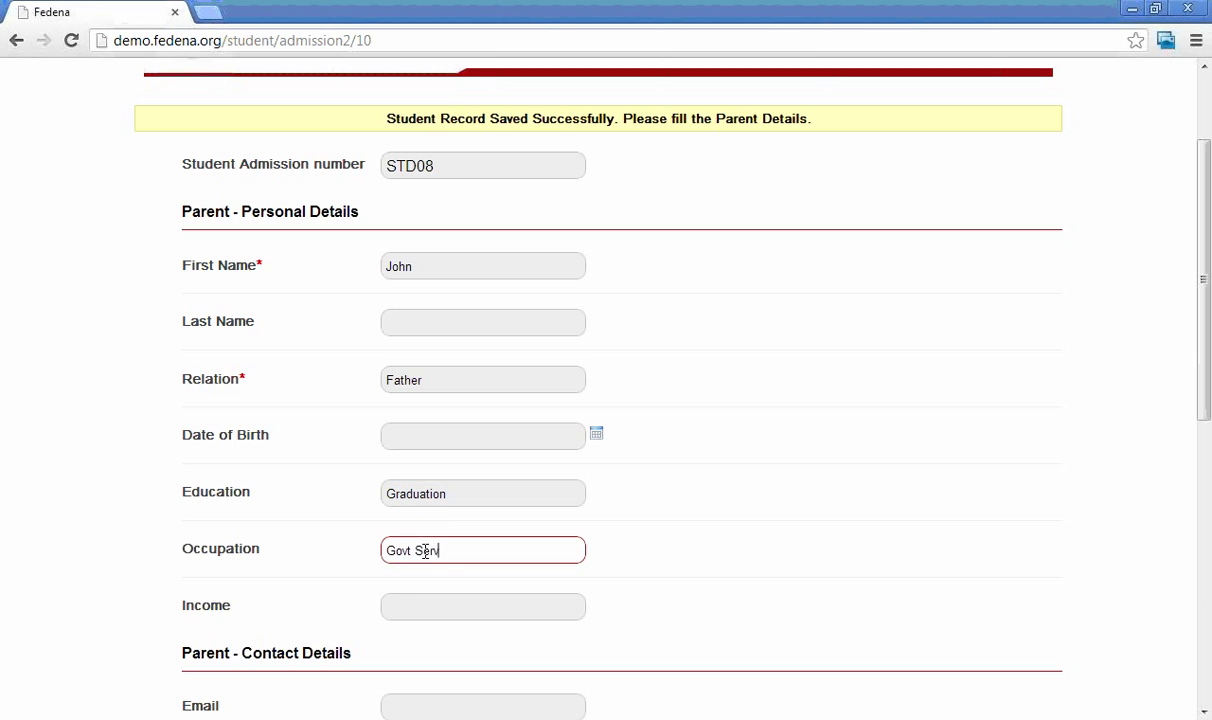
click(630, 578)
scroll(640, 581, down, 5)
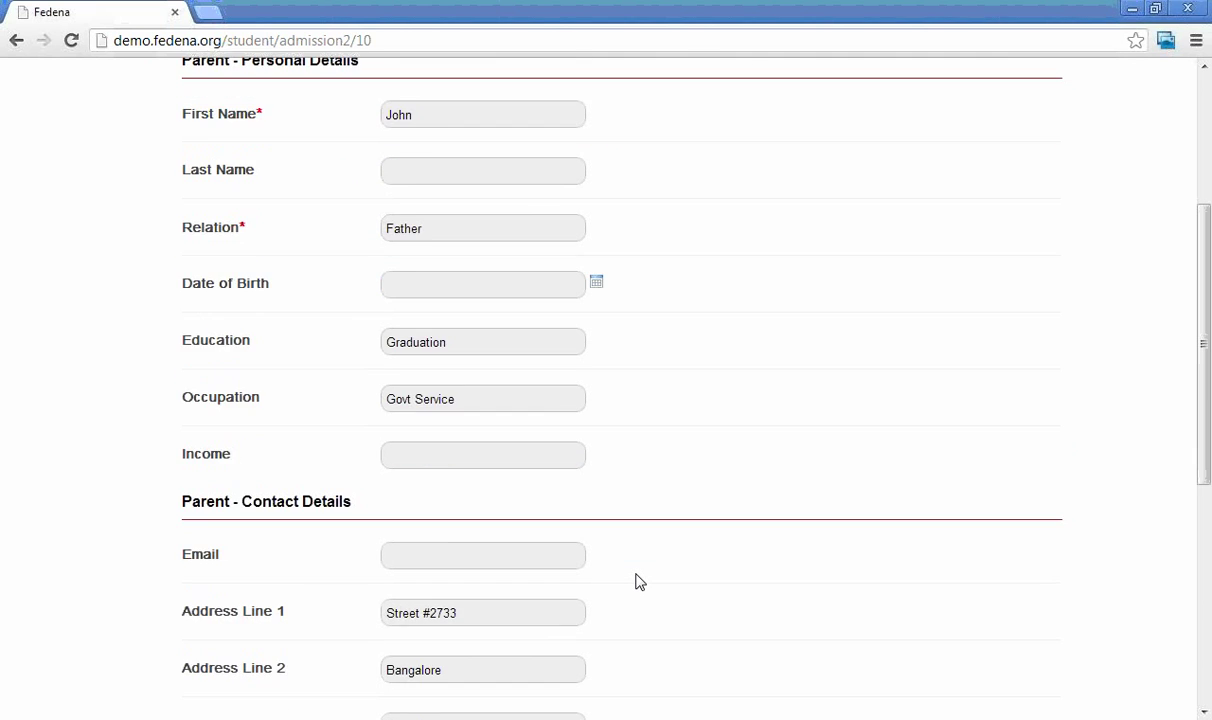
scroll(640, 581, down, 2)
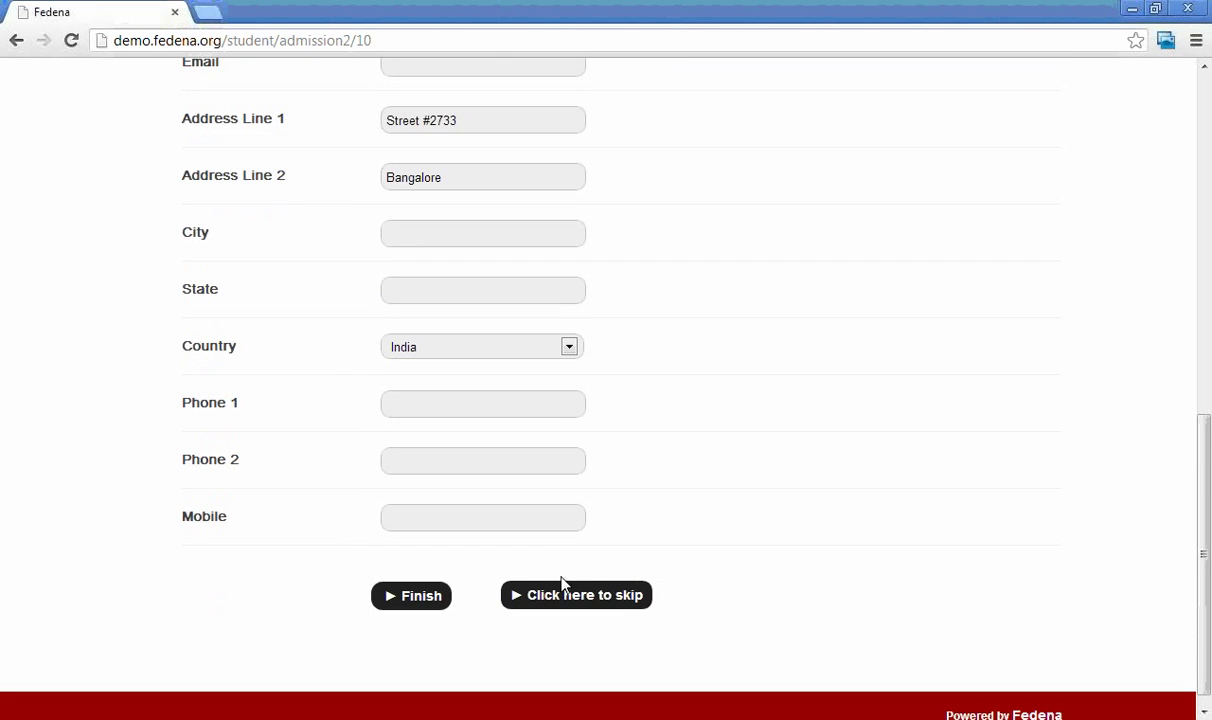
click(428, 598)
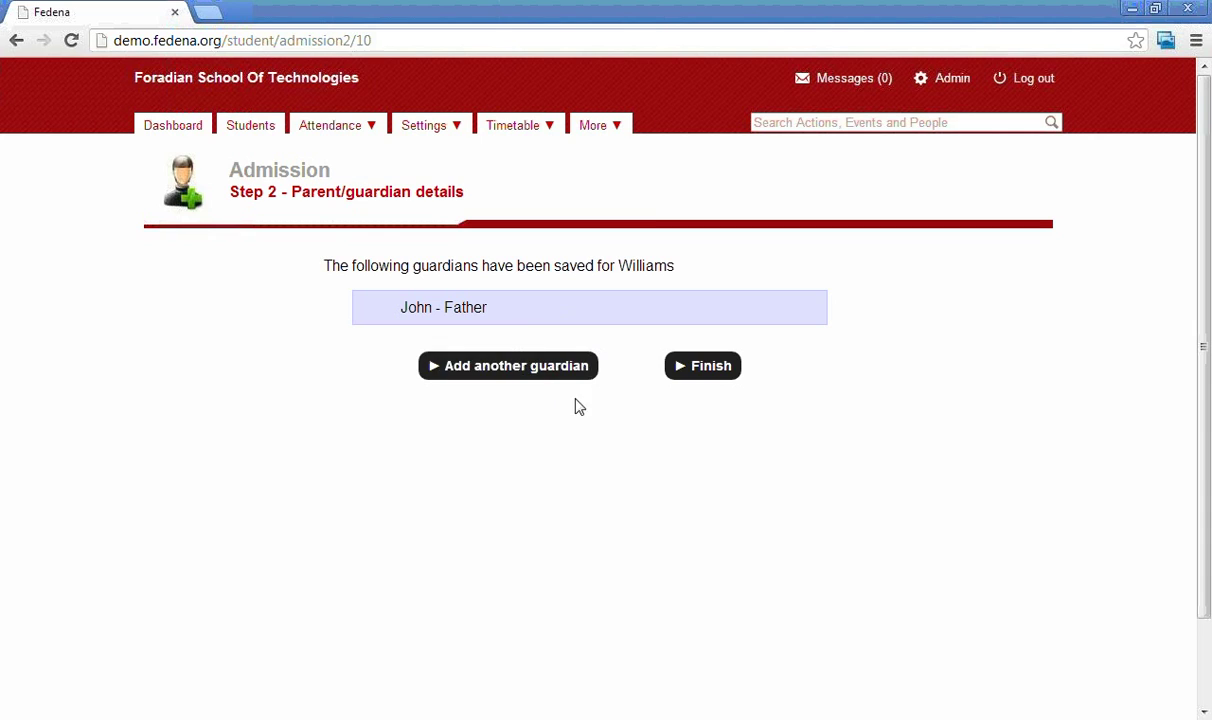
Step: Confirm the guardian as emergency contact and skip the previous education details
click(716, 370)
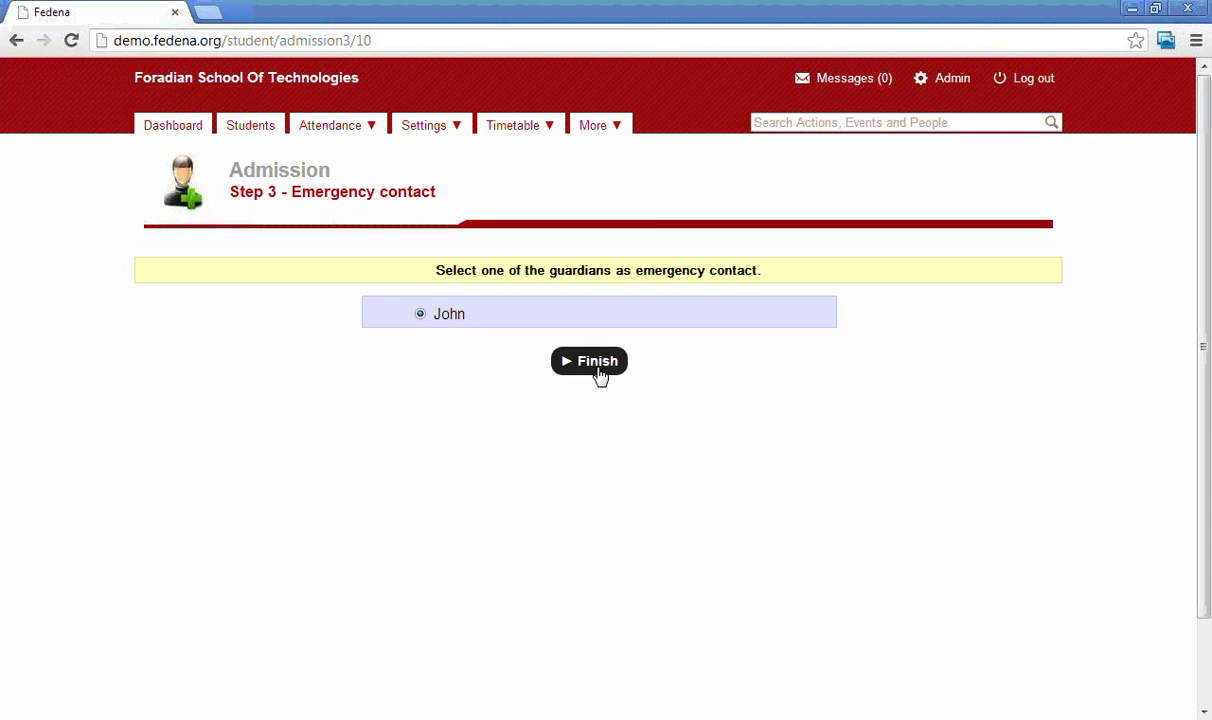
click(598, 368)
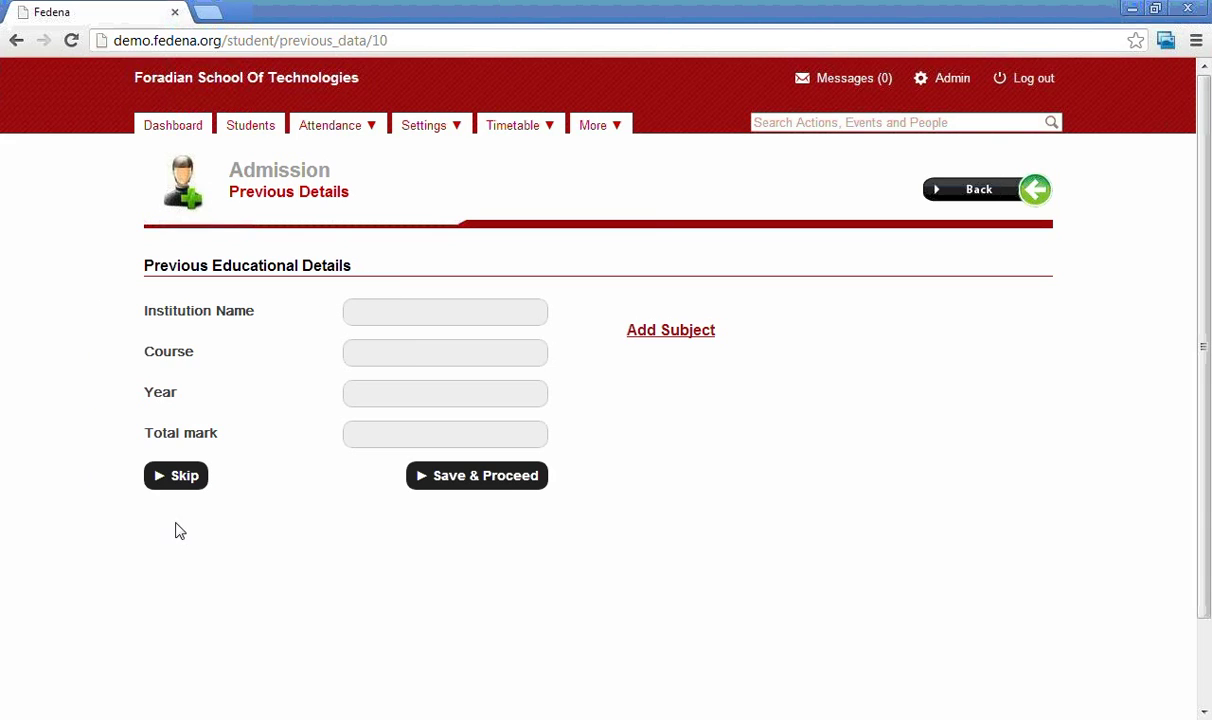
click(184, 477)
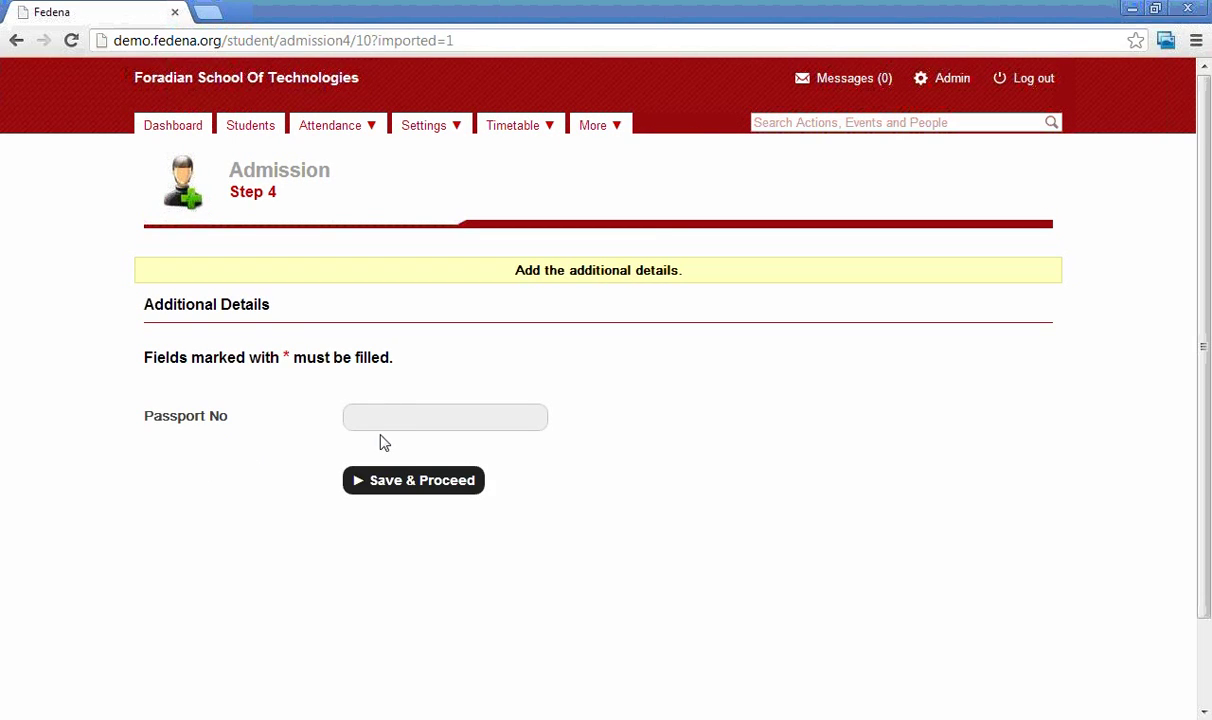
Step: Enter the student's passport number as an additional detail and save the admission
click(381, 418)
text(QWERT)
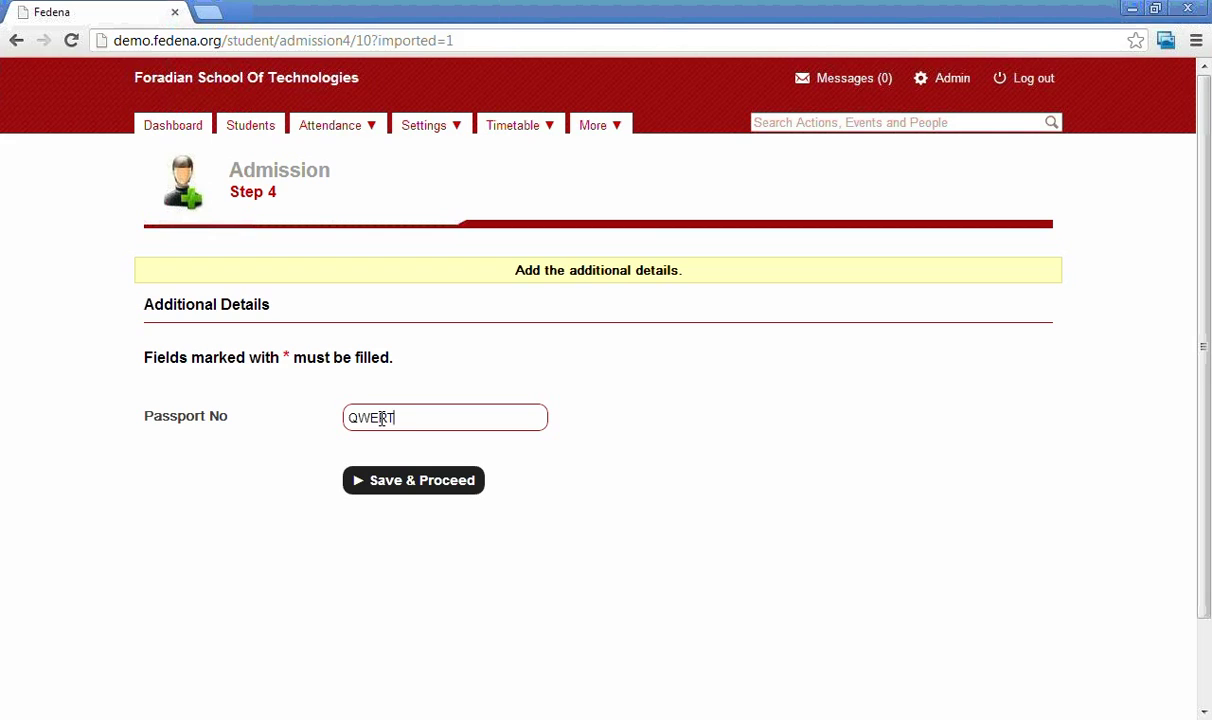
text(678)
click(424, 474)
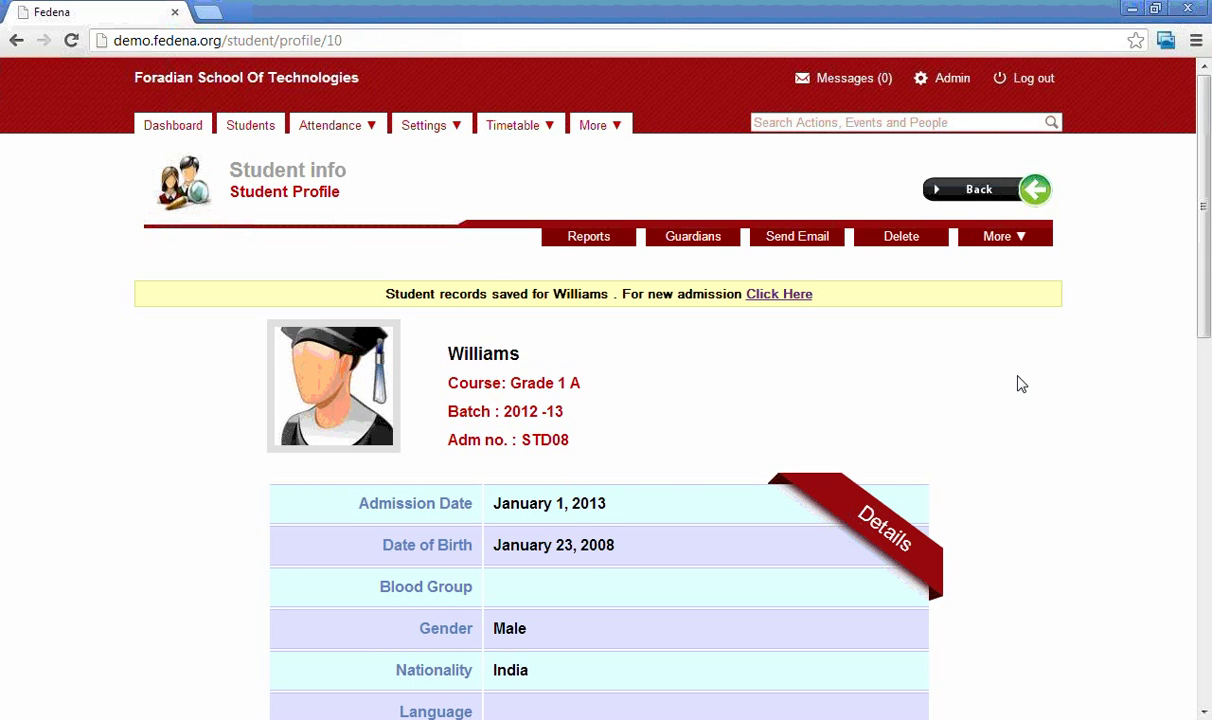
scroll(1021, 384, down, 3)
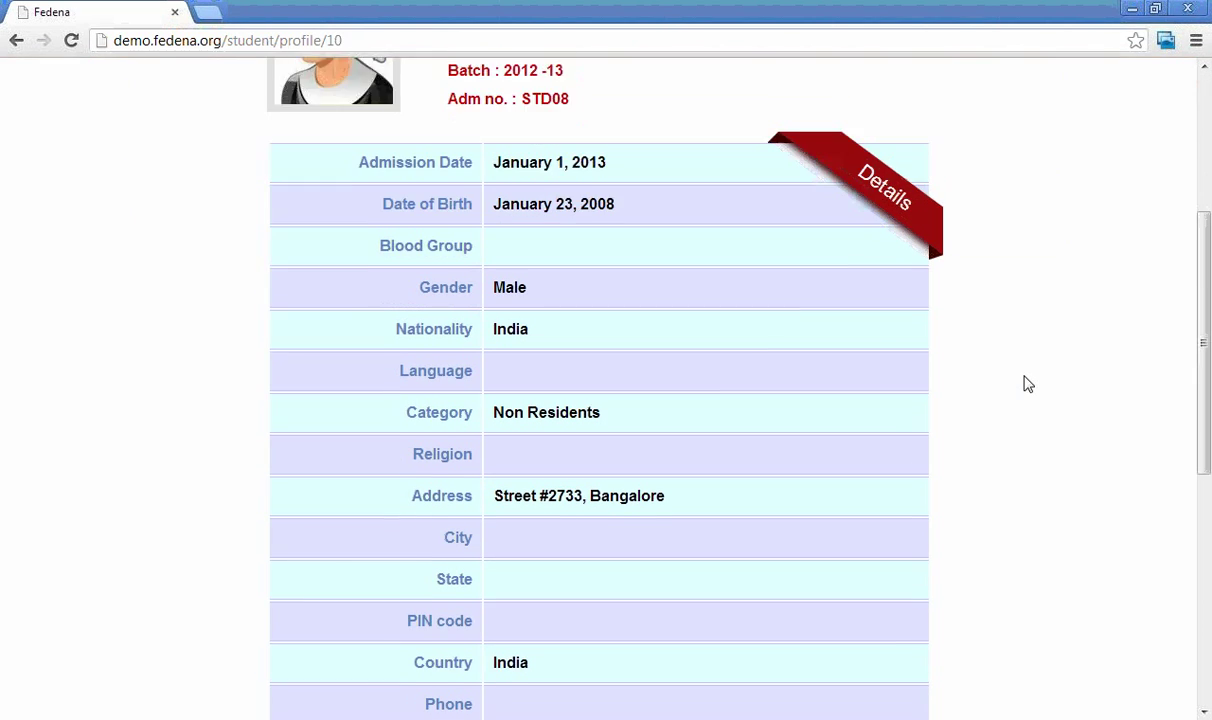
scroll(1027, 384, down, 5)
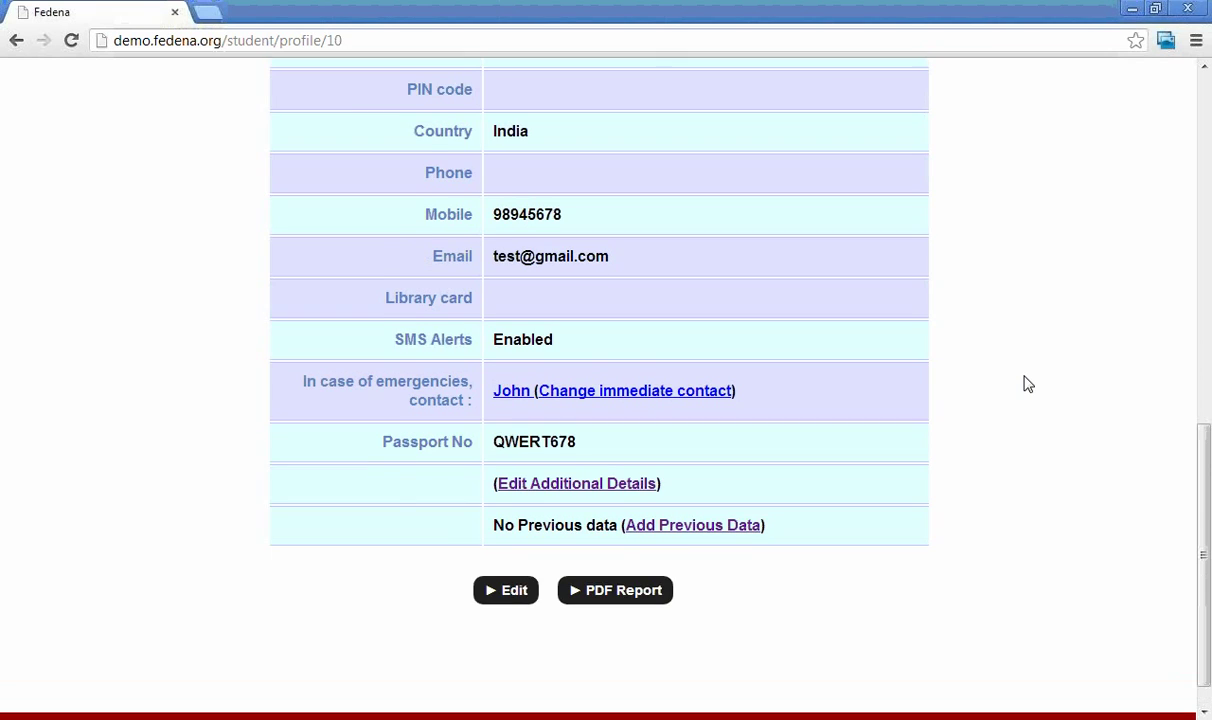
scroll(1027, 384, up, 7)
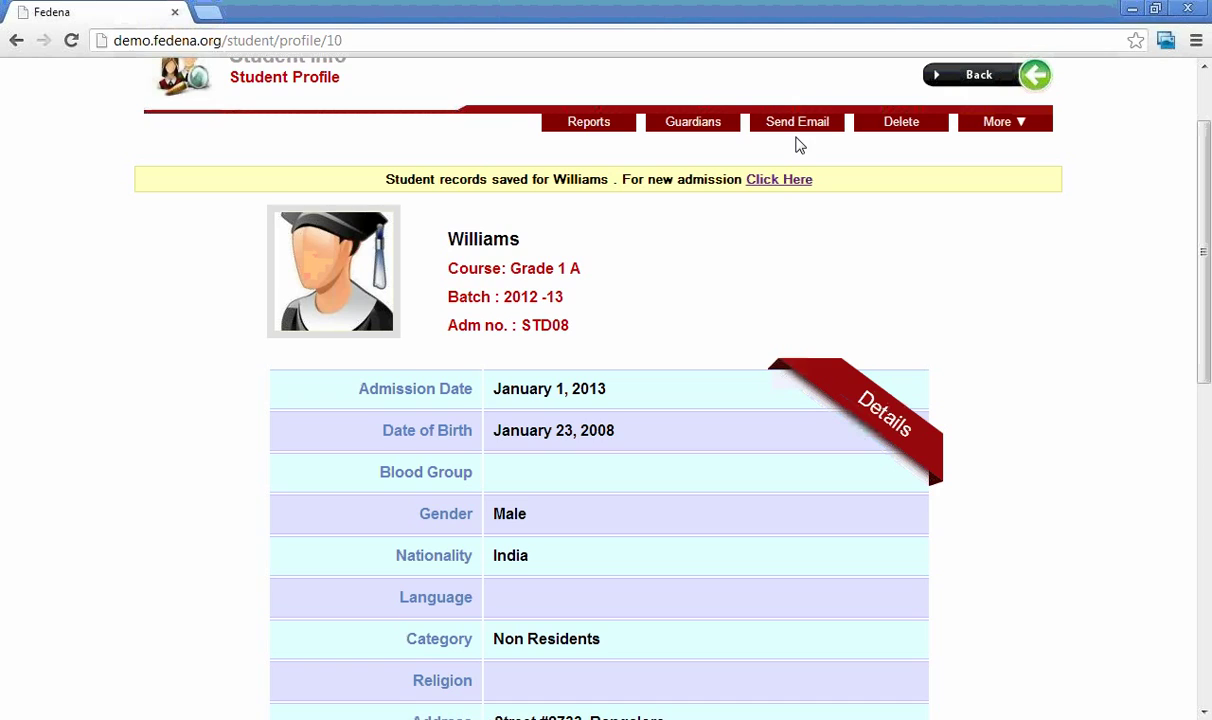
click(1005, 124)
scroll(917, 254, up, 2)
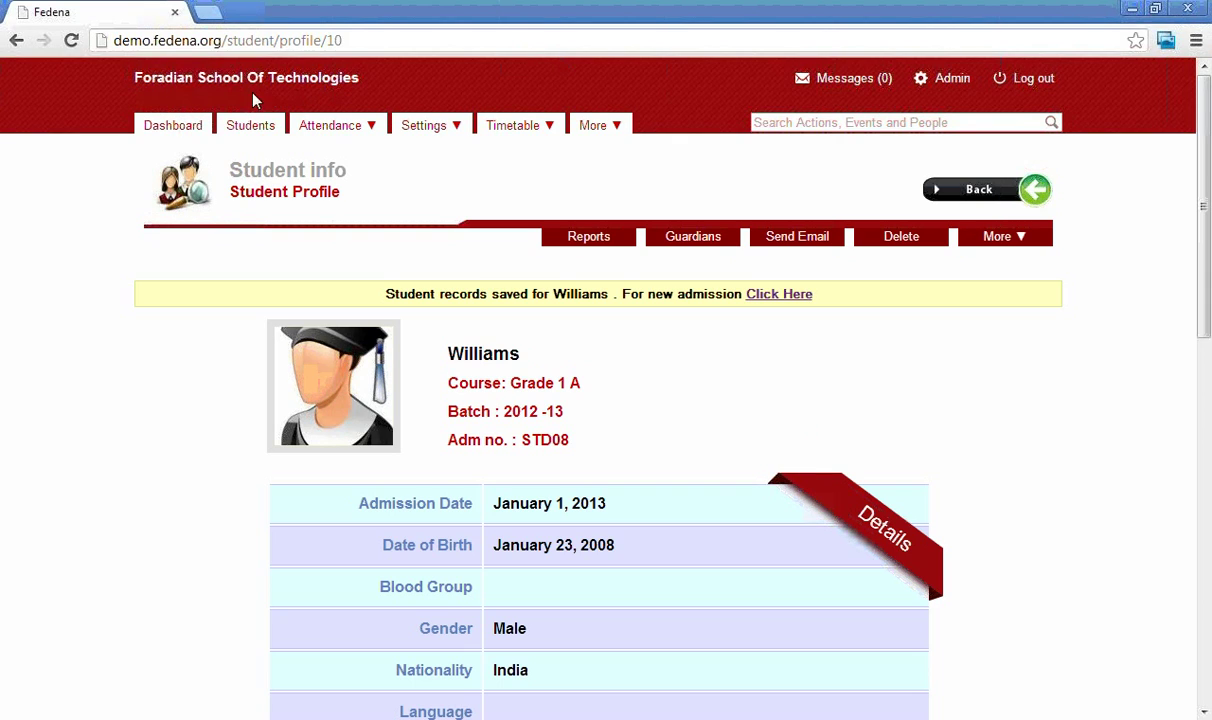
Step: Search Student Details for admission number STD07 and view that student's profile
click(190, 133)
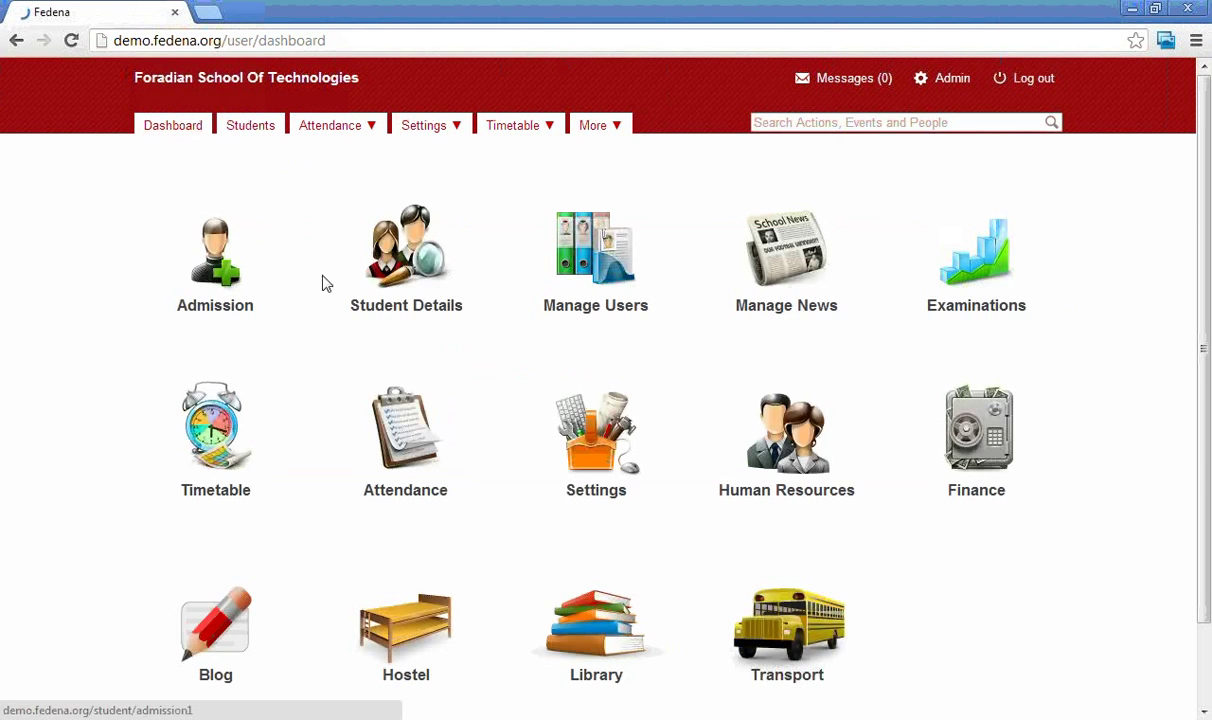
click(427, 295)
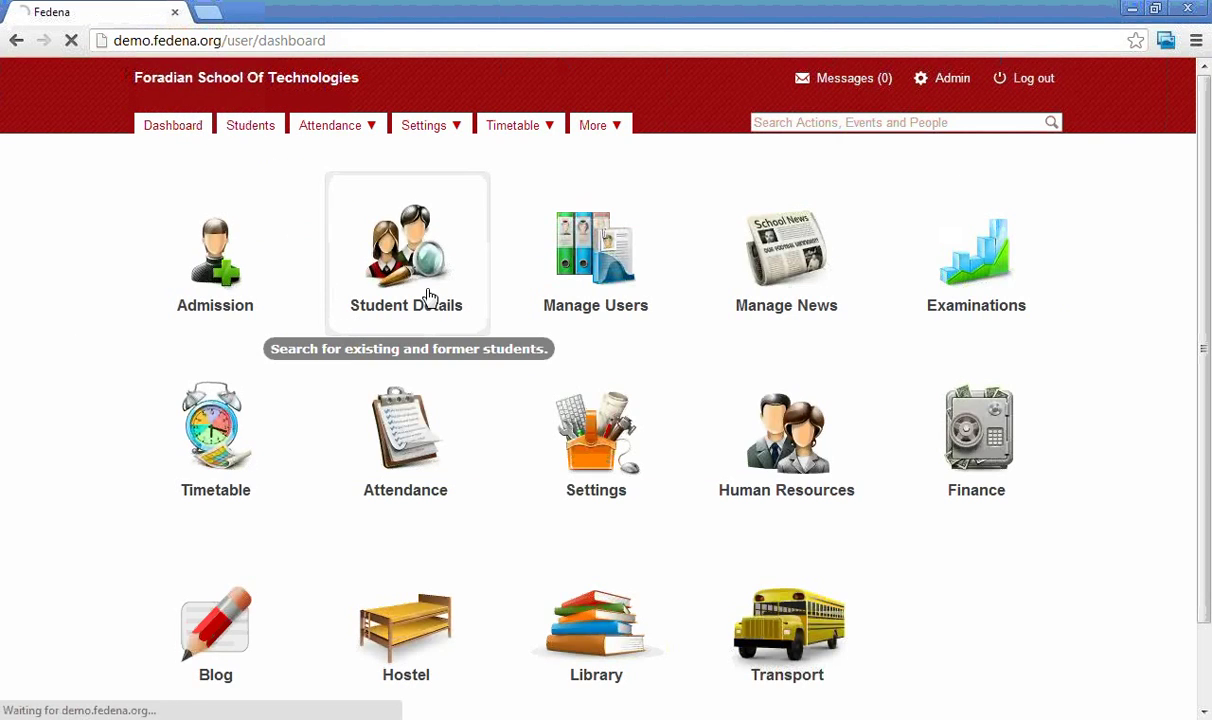
click(386, 306)
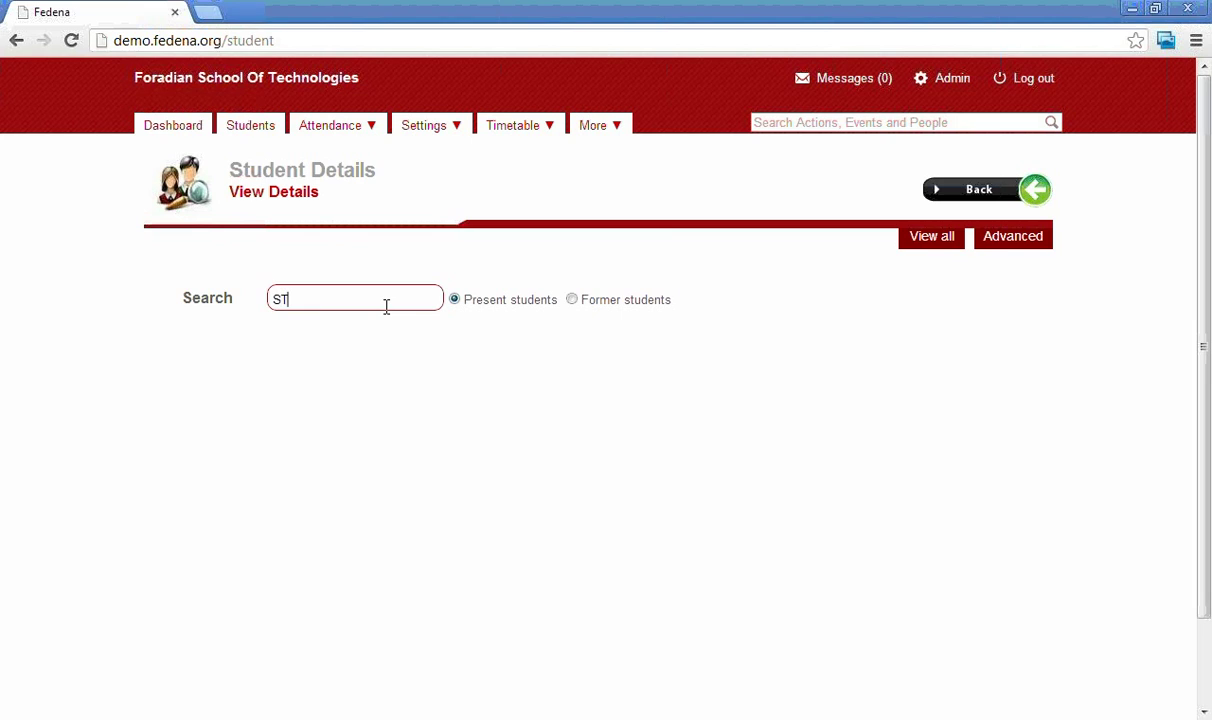
text(D07)
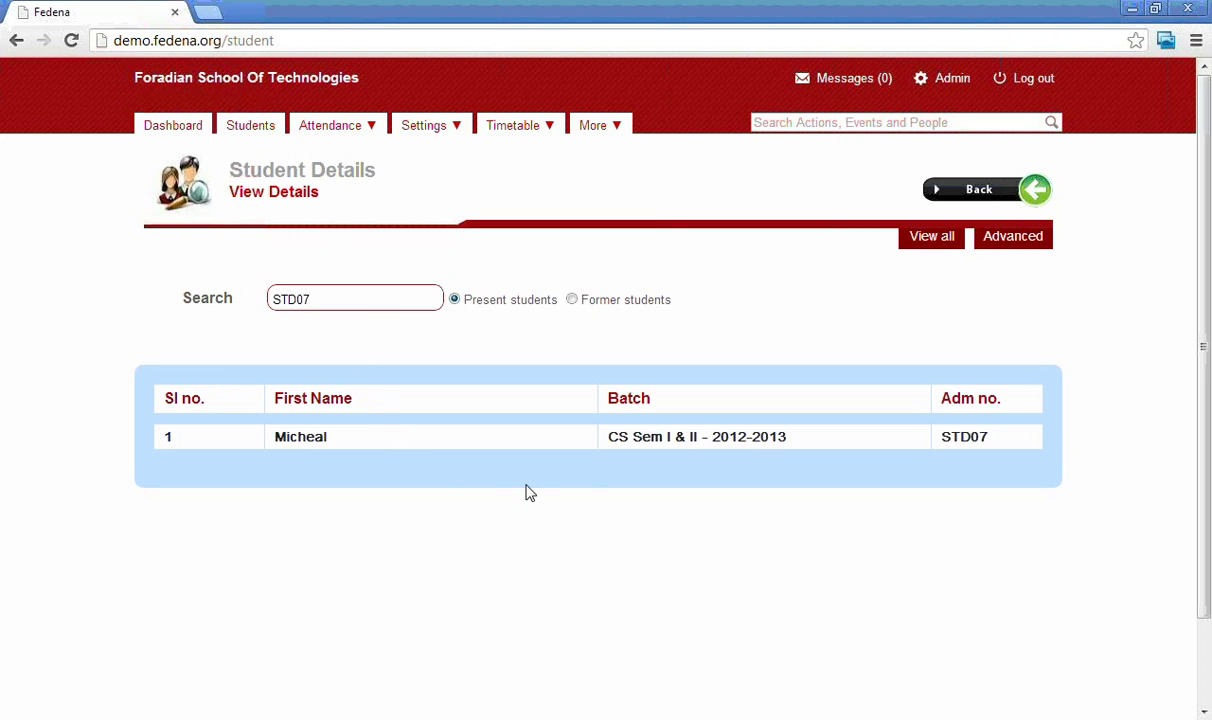
click(300, 437)
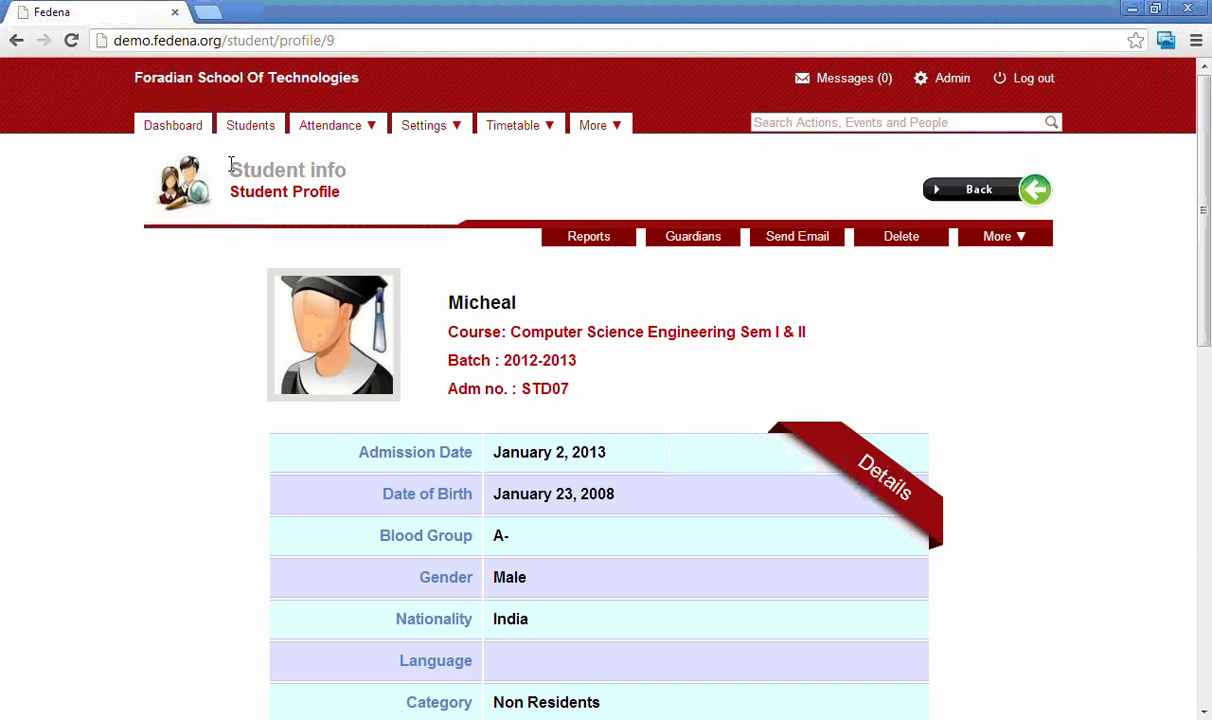
click(984, 202)
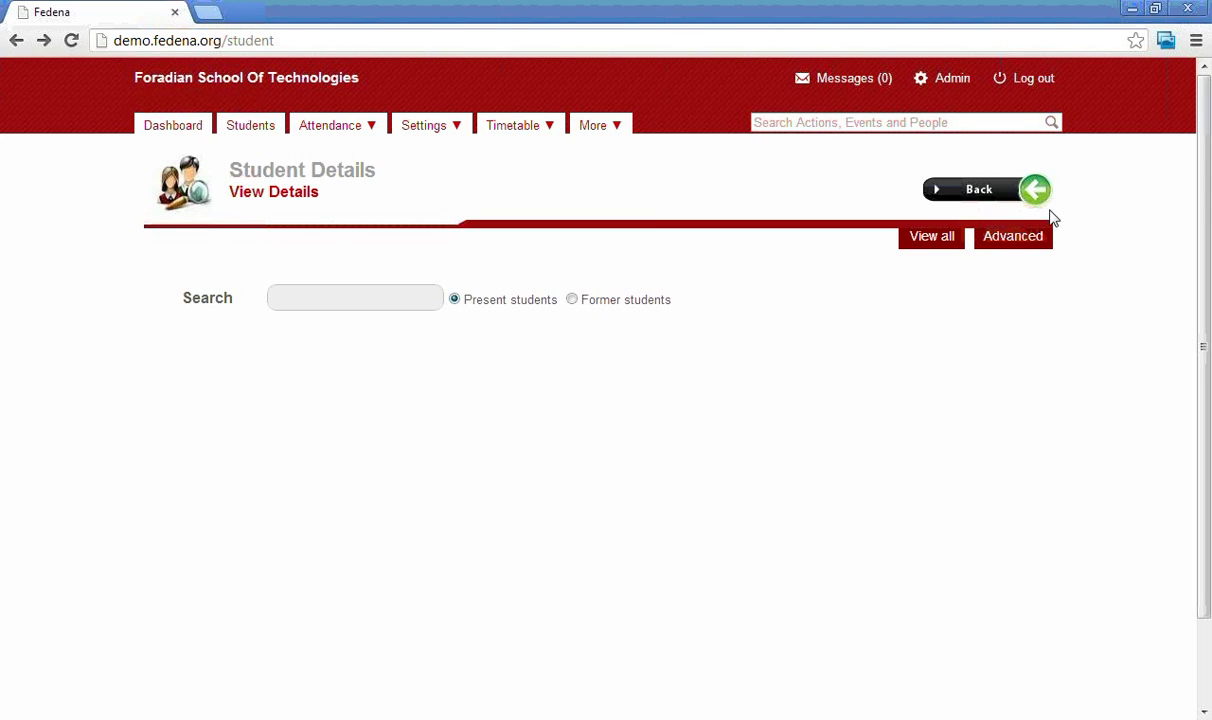
Step: List all students to see the four available batches, then return to the dashboard
click(931, 240)
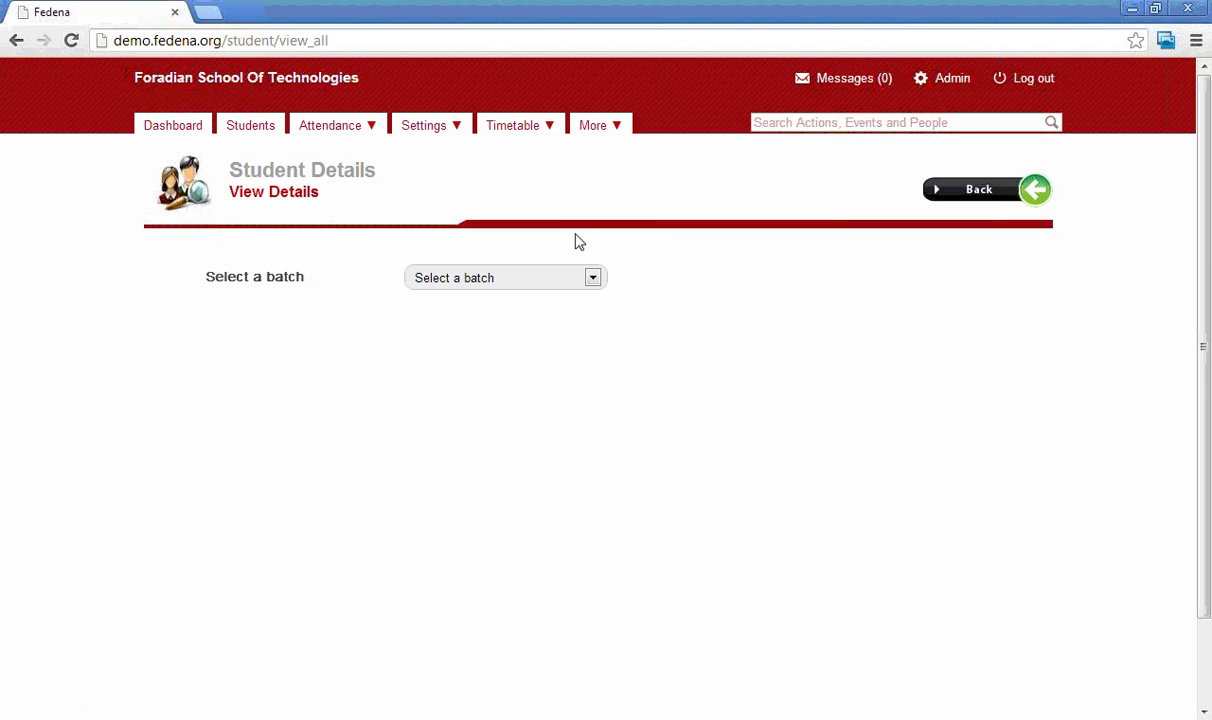
click(535, 278)
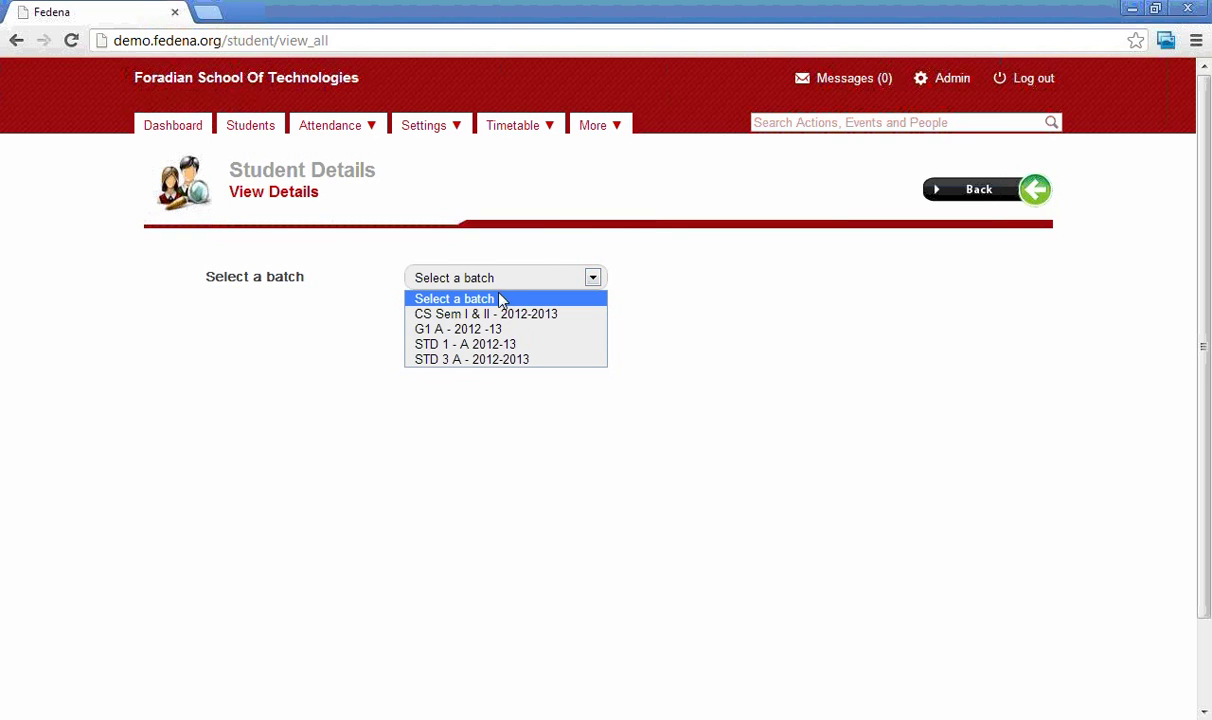
click(199, 131)
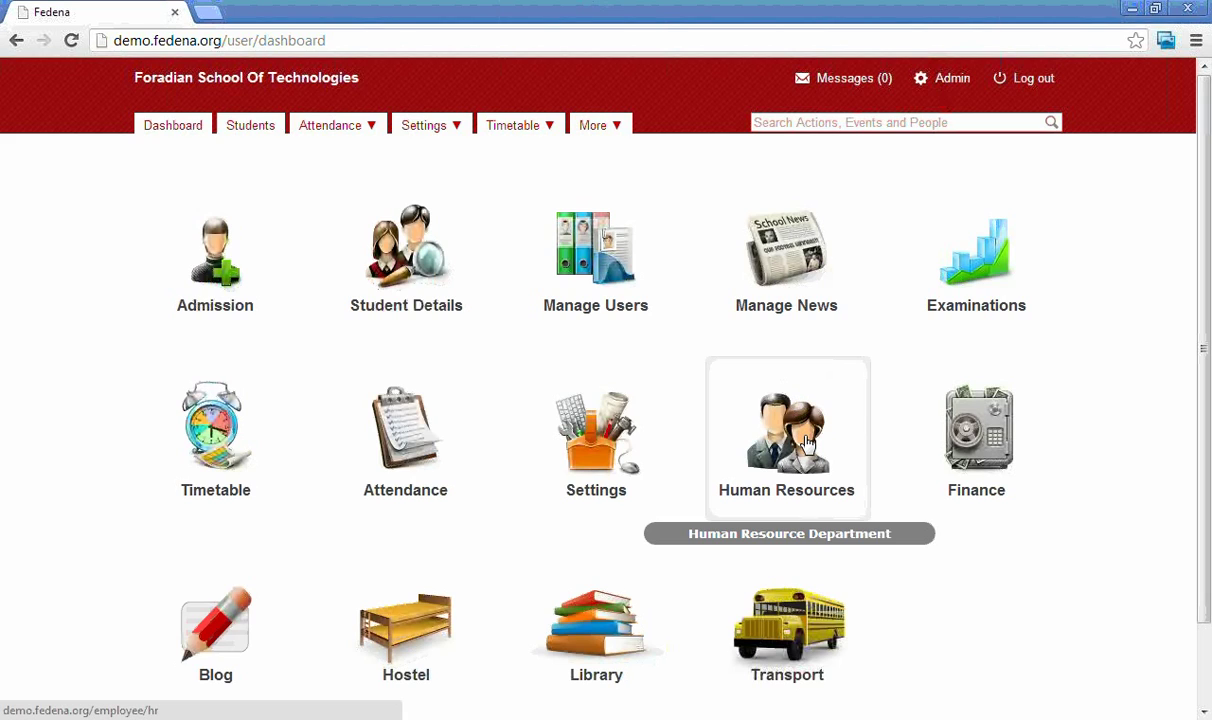
Step: Go to Human Resources and open the HR Setting page
click(808, 440)
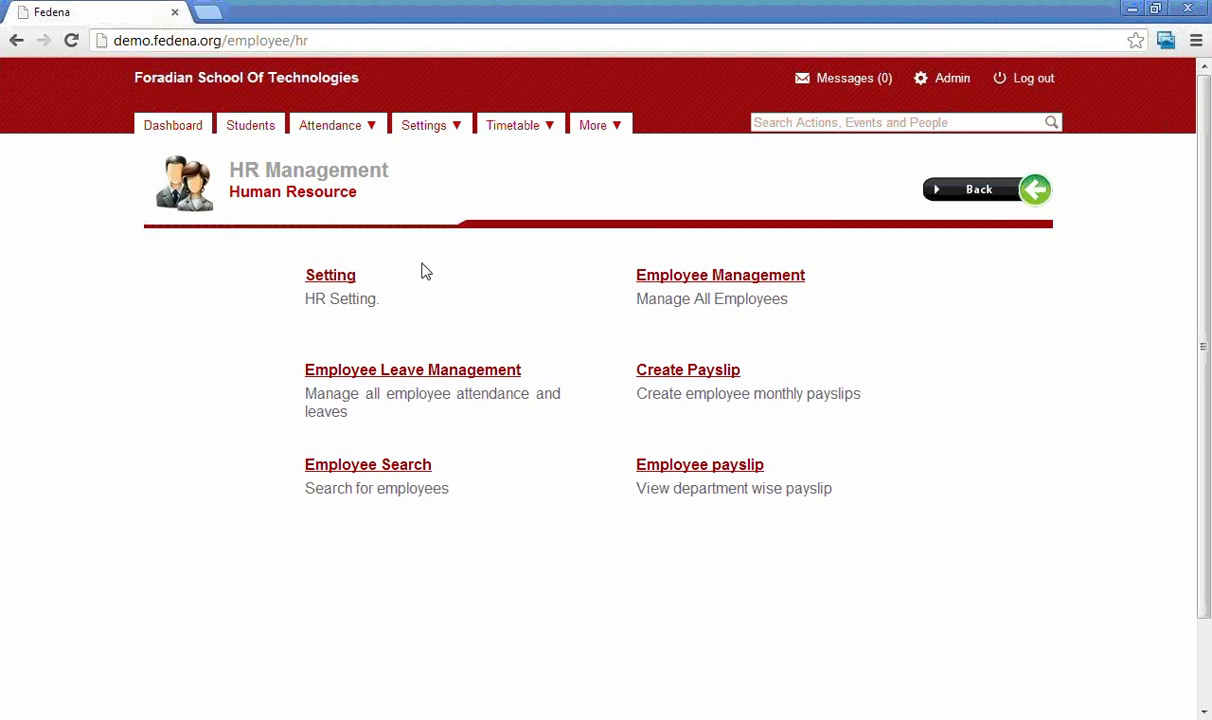
click(355, 286)
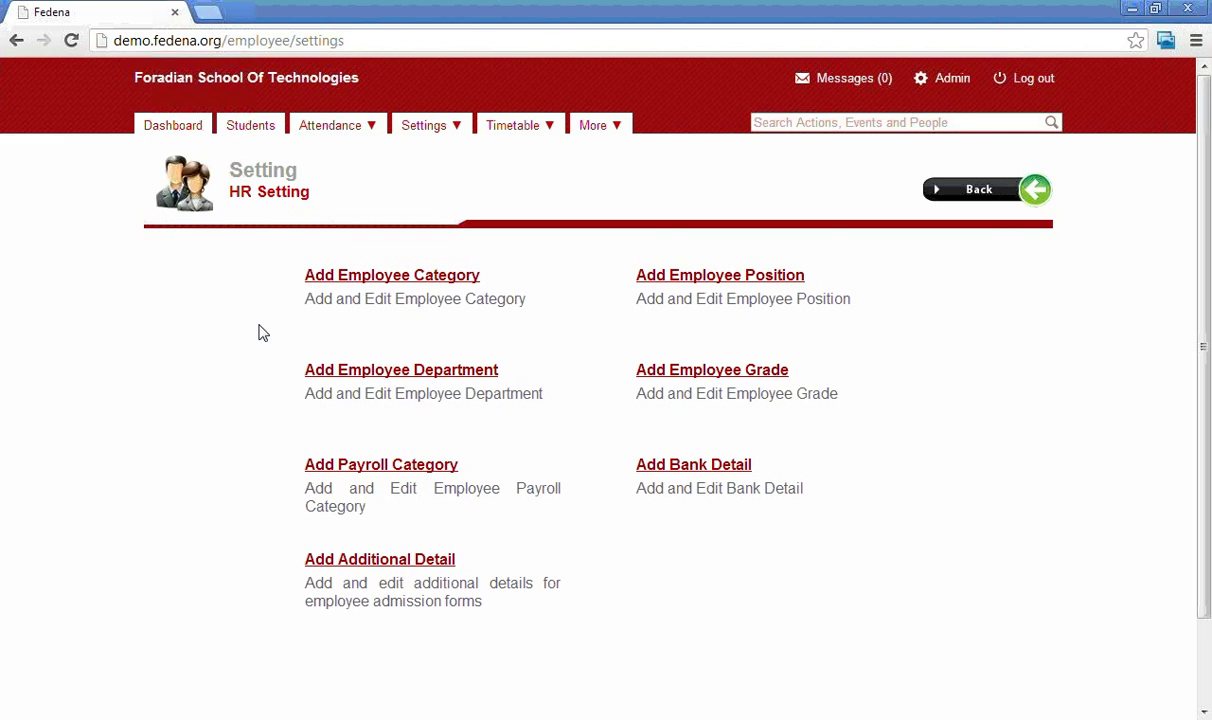
click(364, 285)
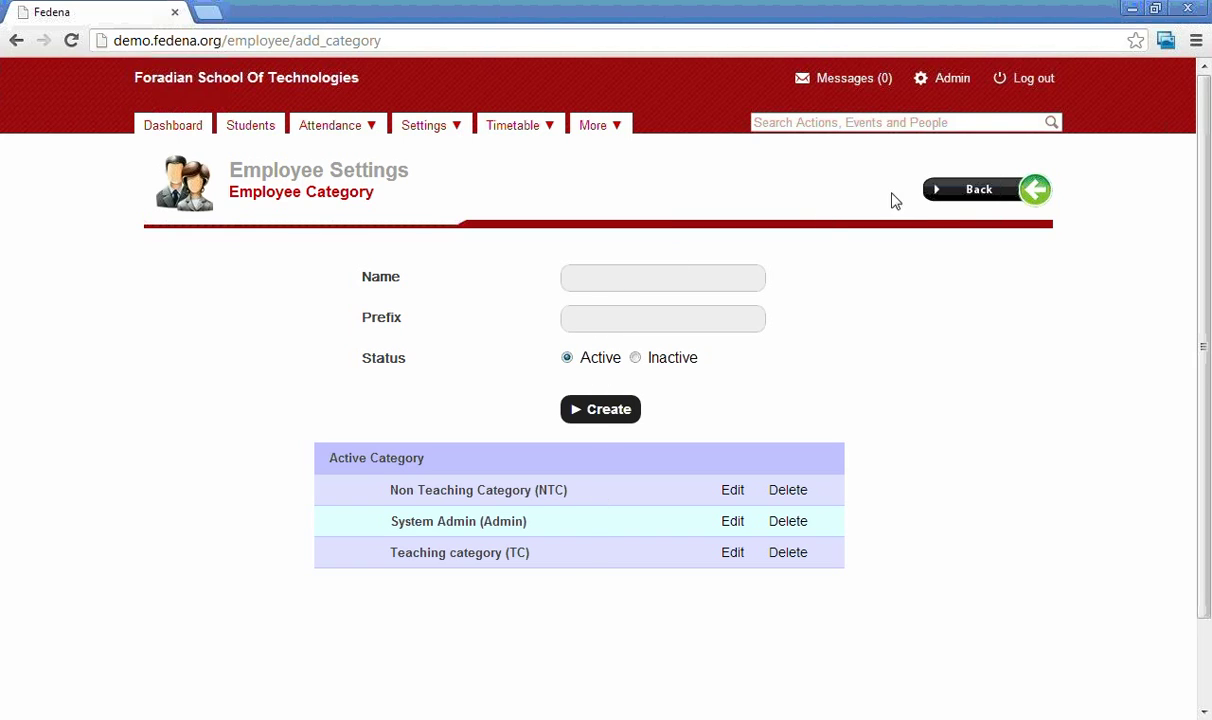
click(949, 198)
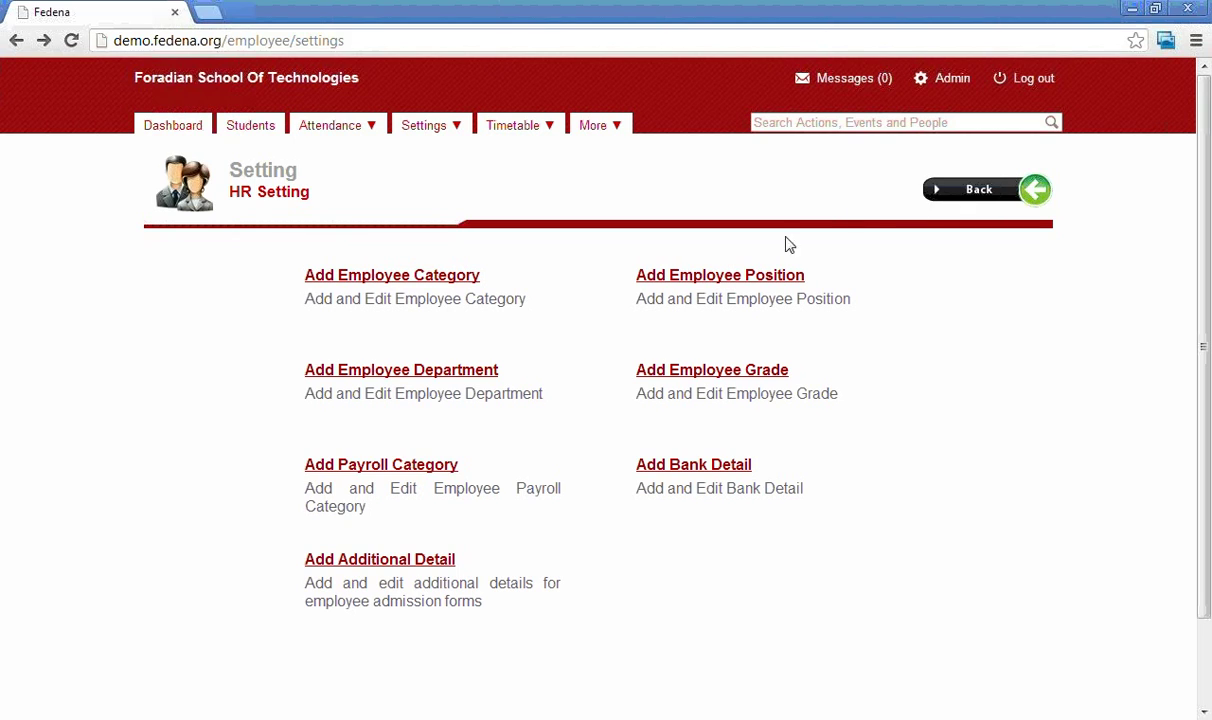
click(752, 287)
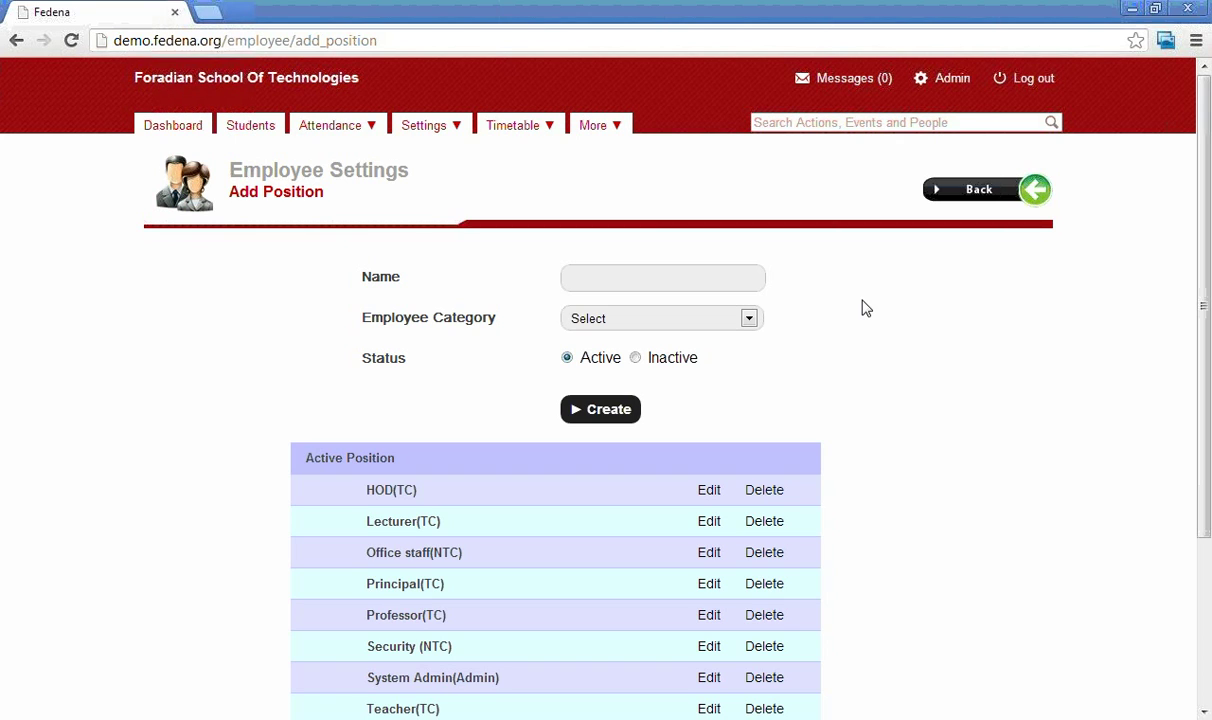
click(594, 281)
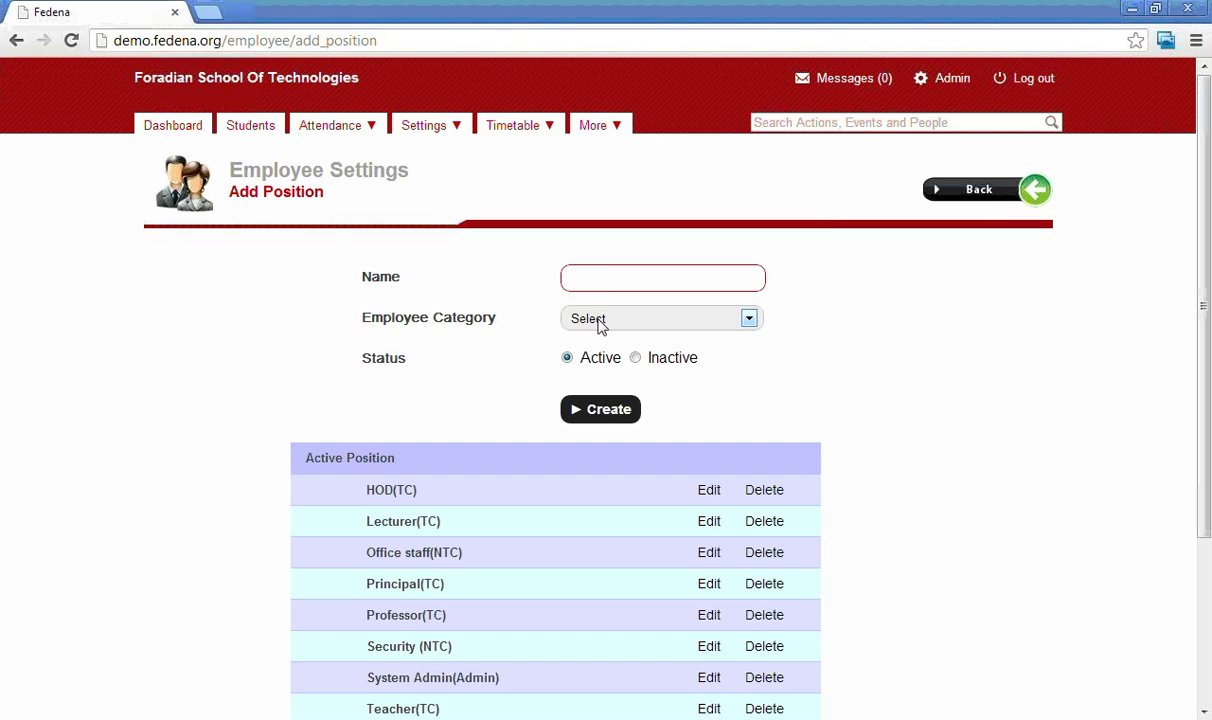
click(598, 322)
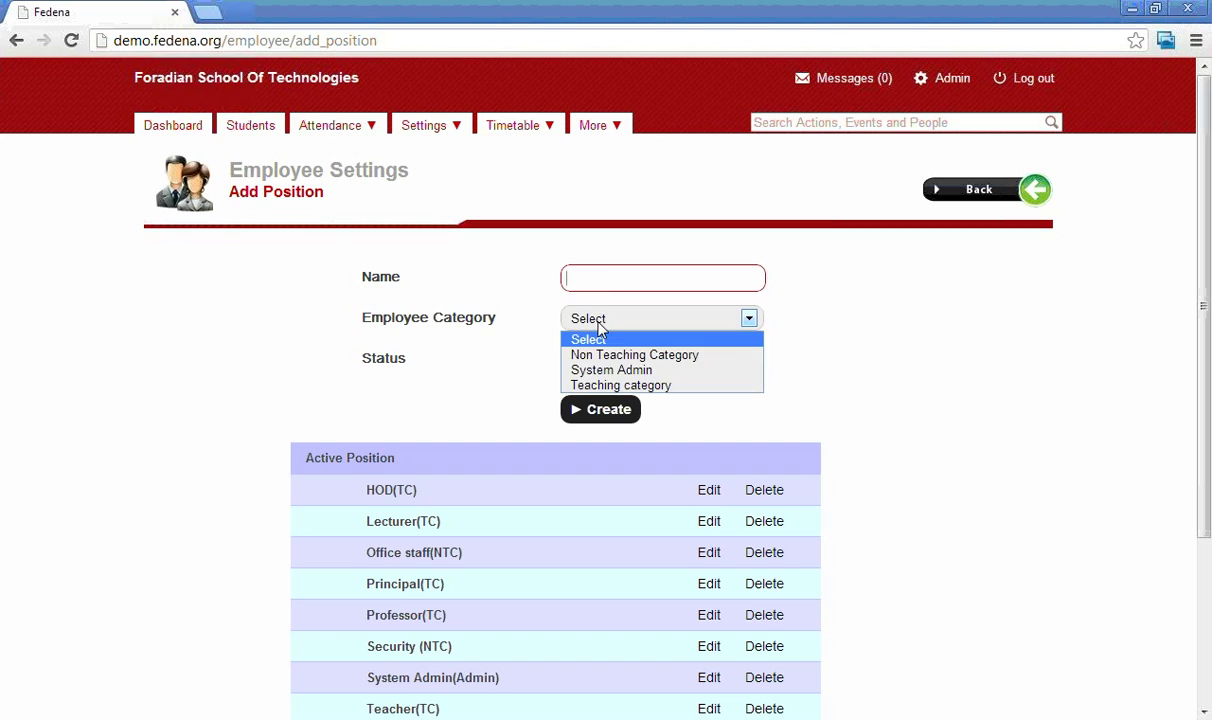
click(806, 371)
scroll(809, 371, down, 1)
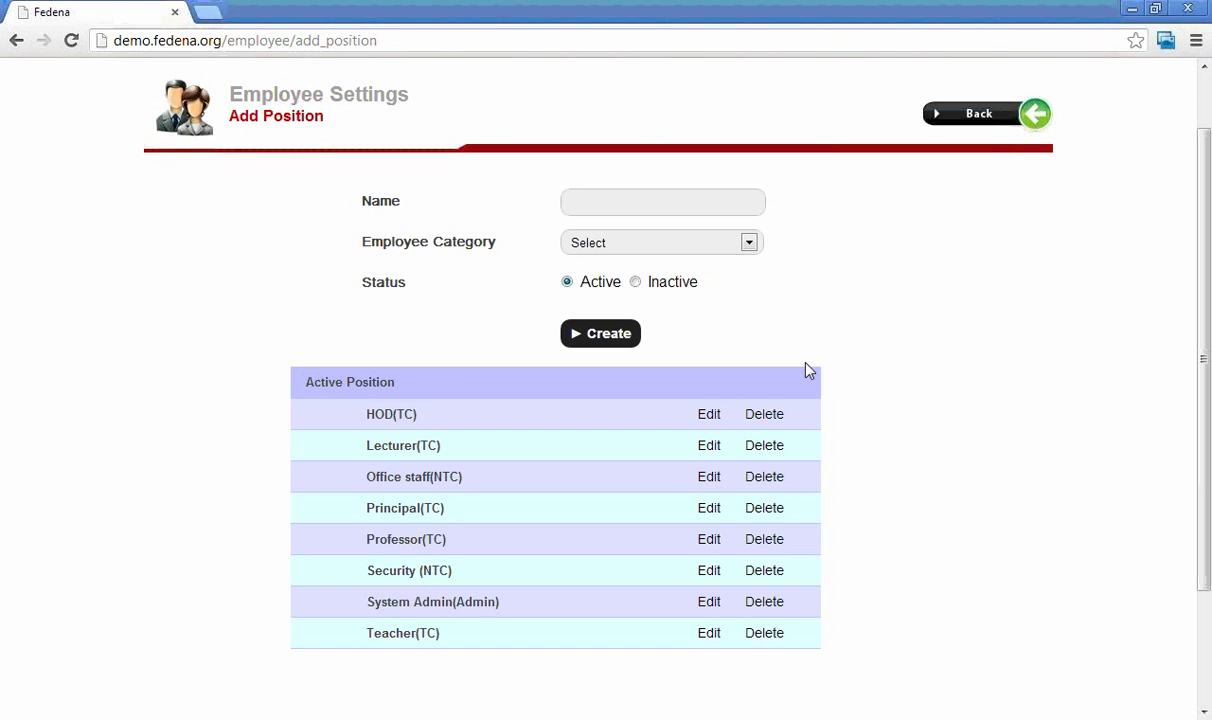
scroll(809, 371, up, 1)
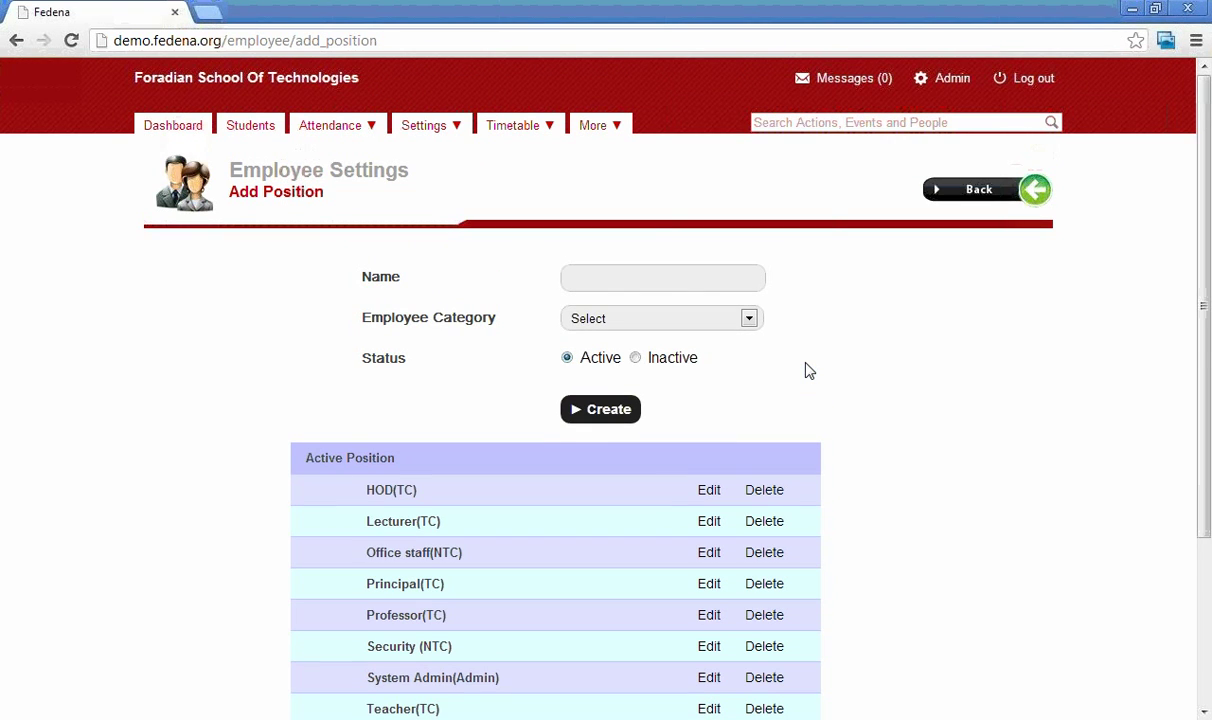
click(973, 190)
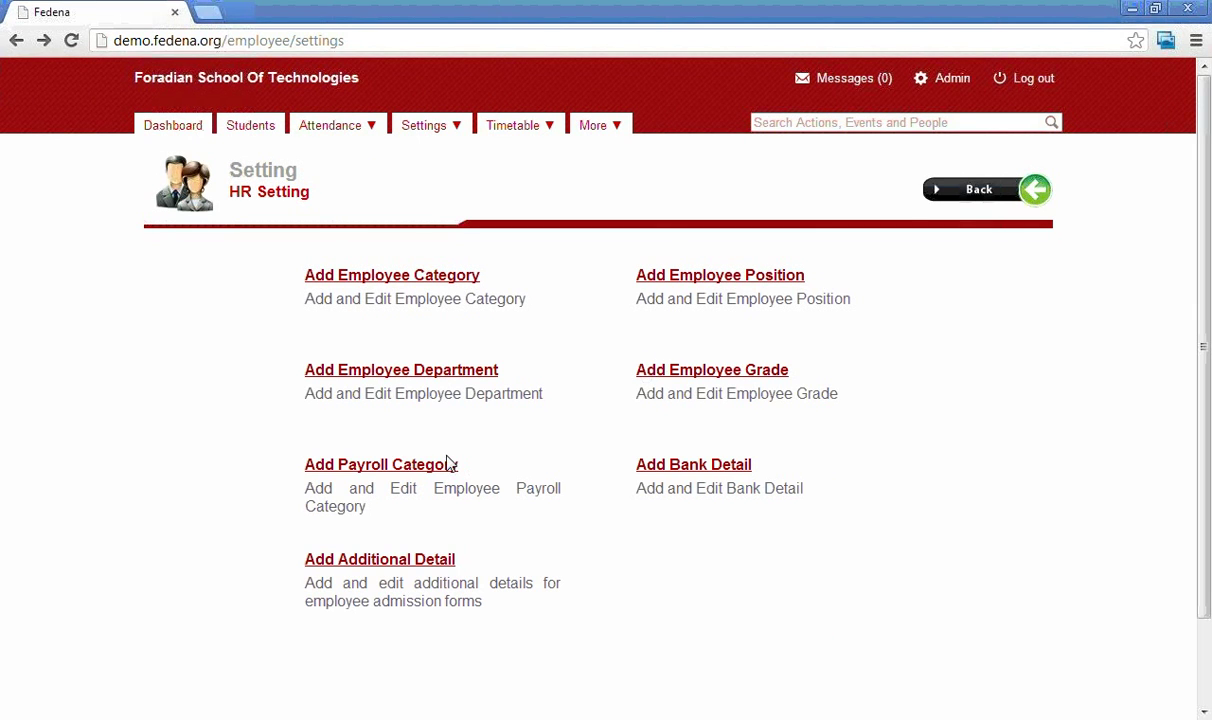
click(415, 380)
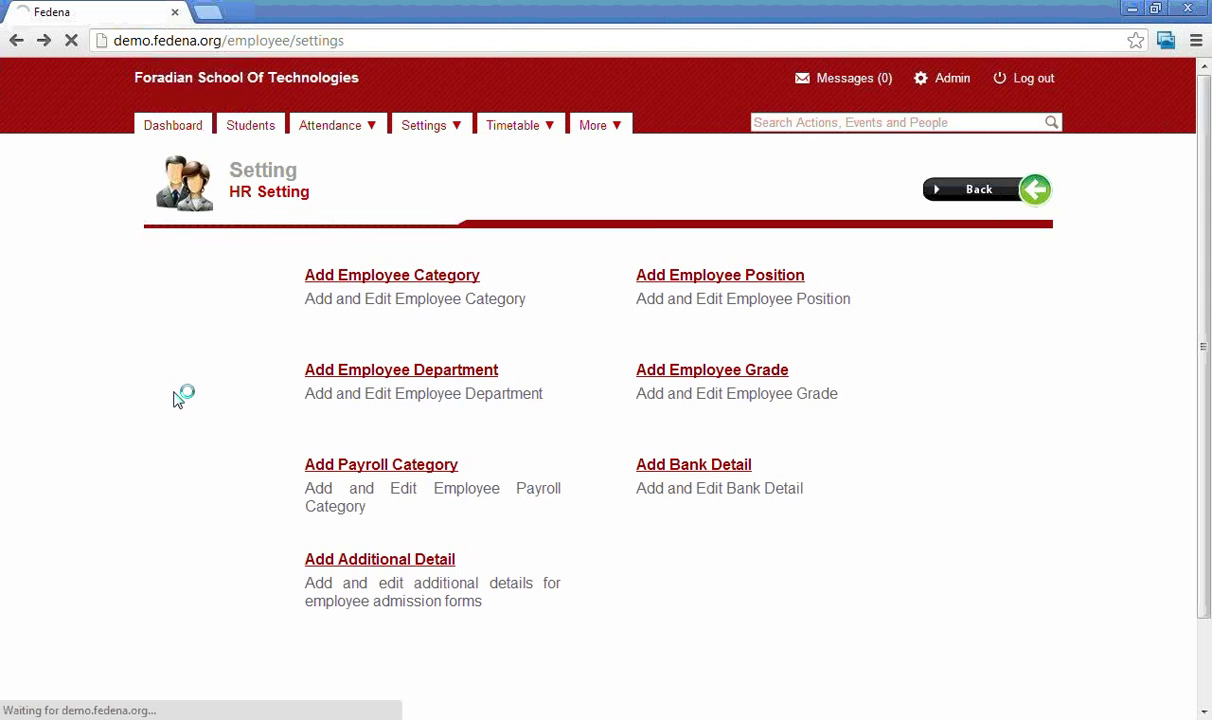
click(390, 368)
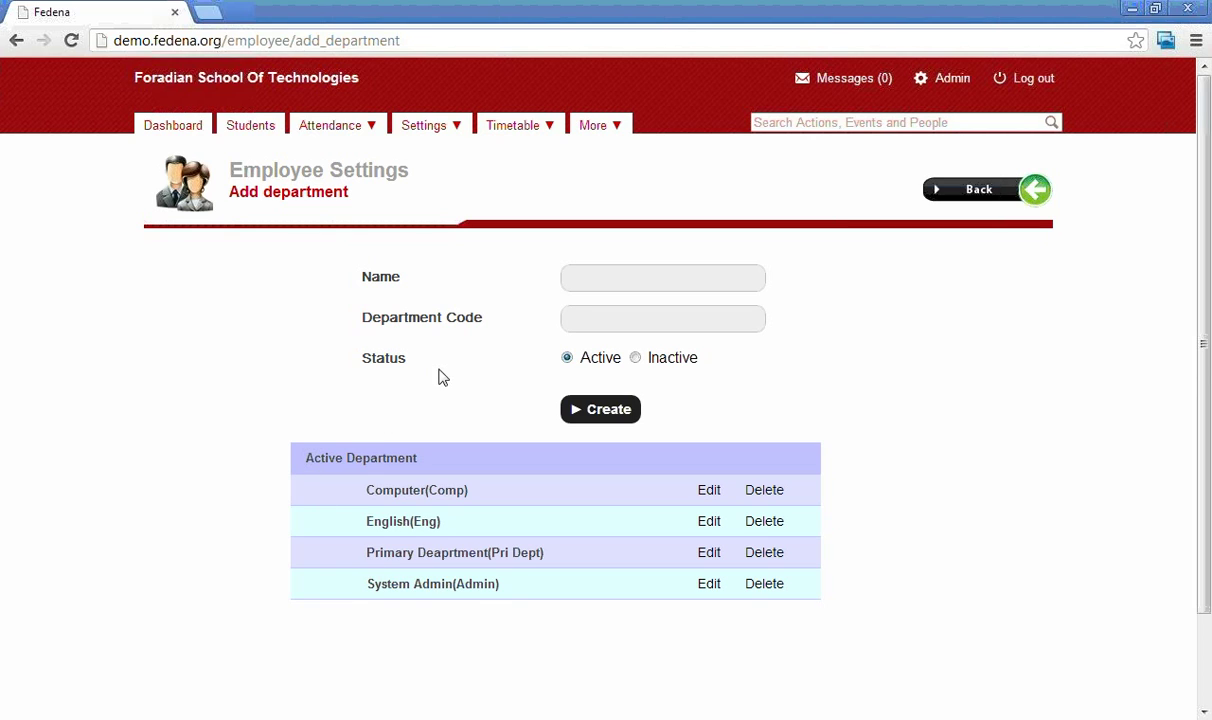
click(978, 196)
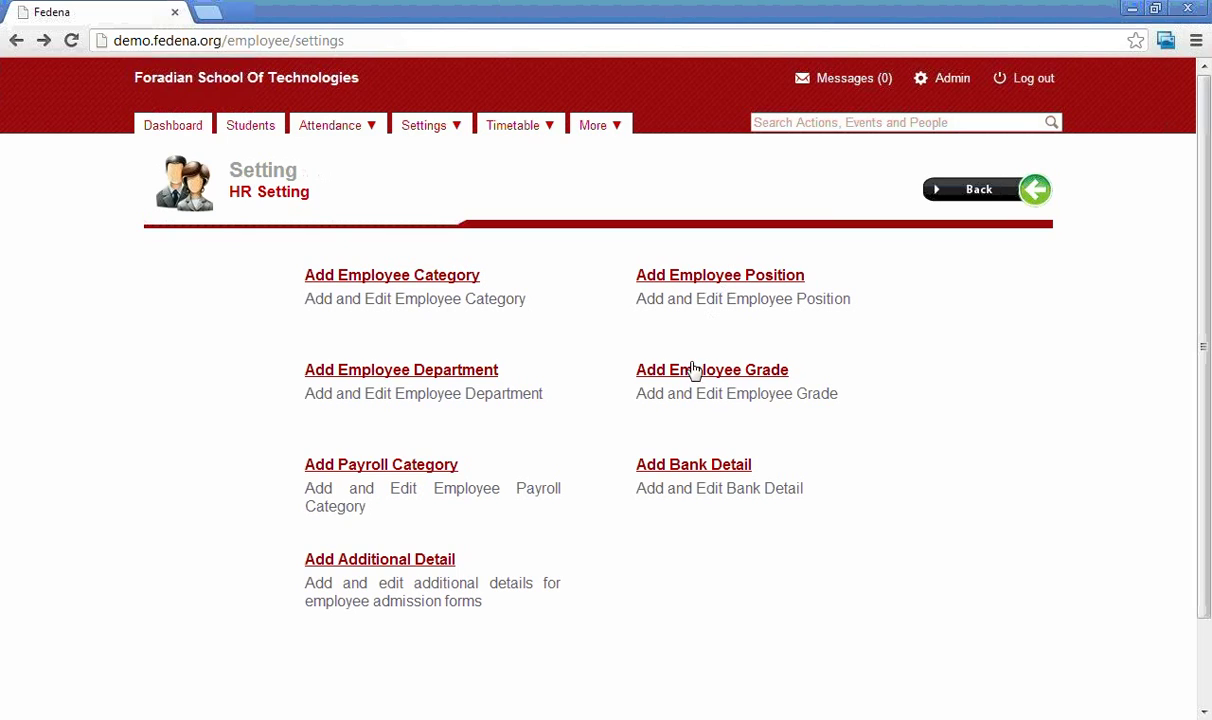
click(693, 376)
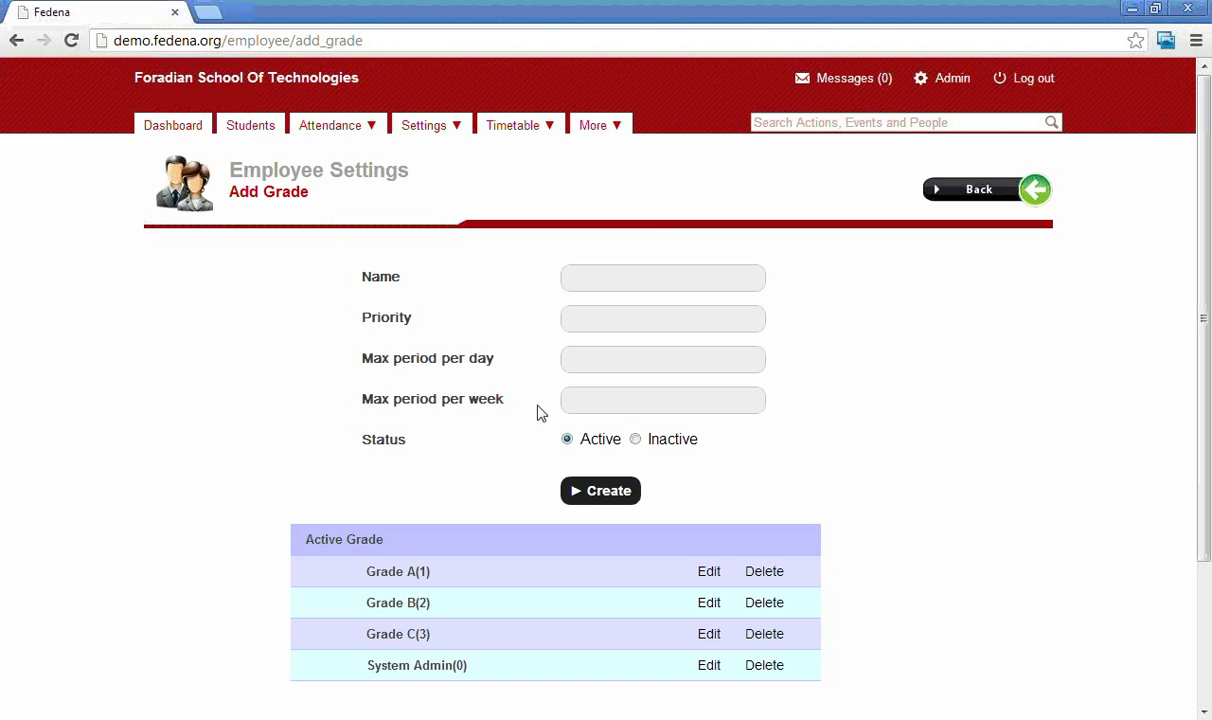
click(601, 324)
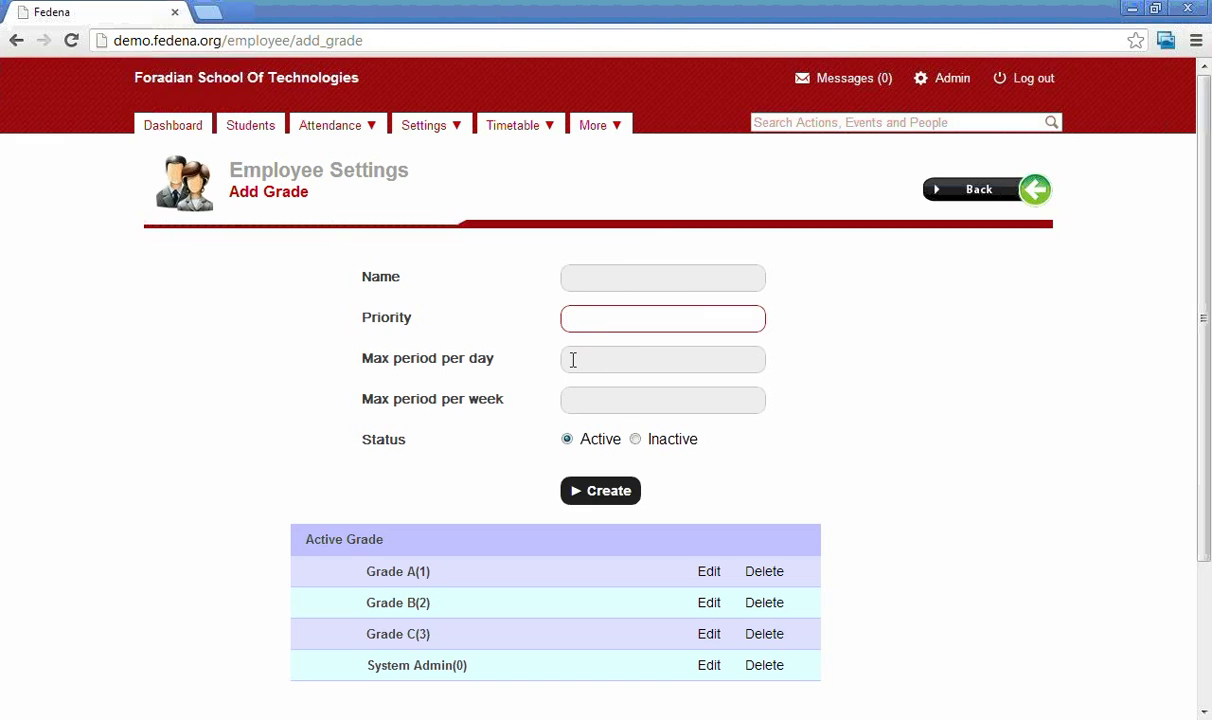
click(578, 402)
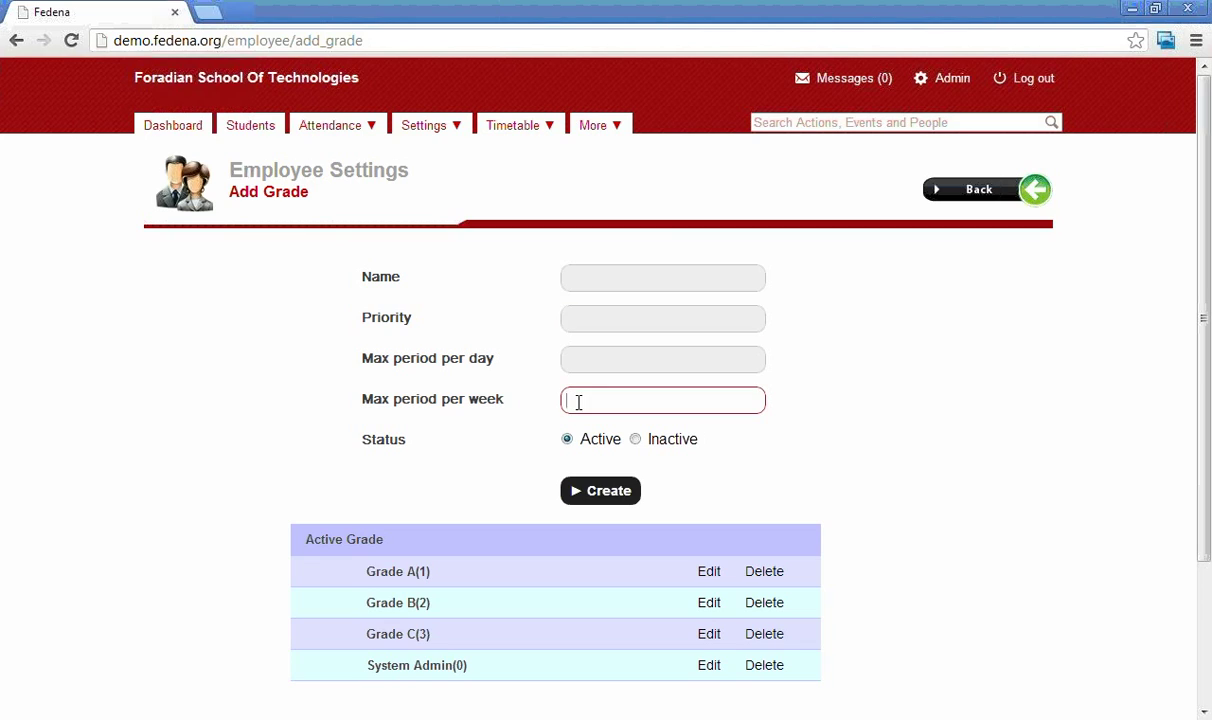
click(582, 366)
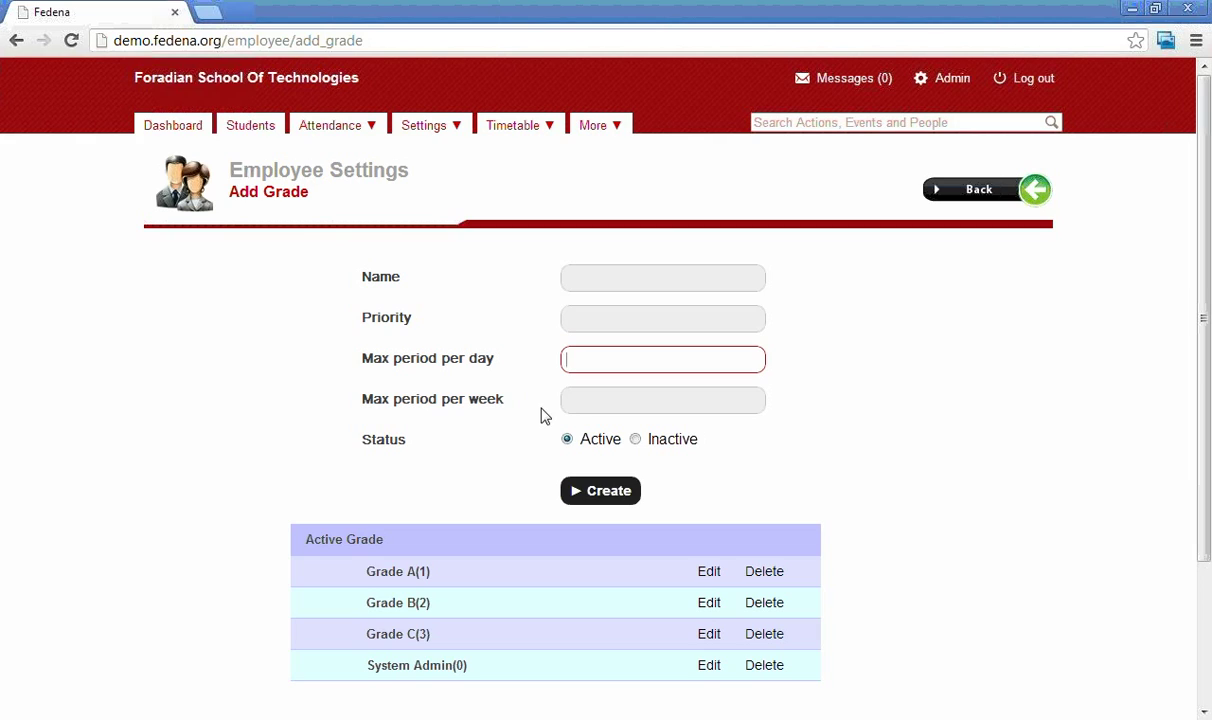
click(583, 400)
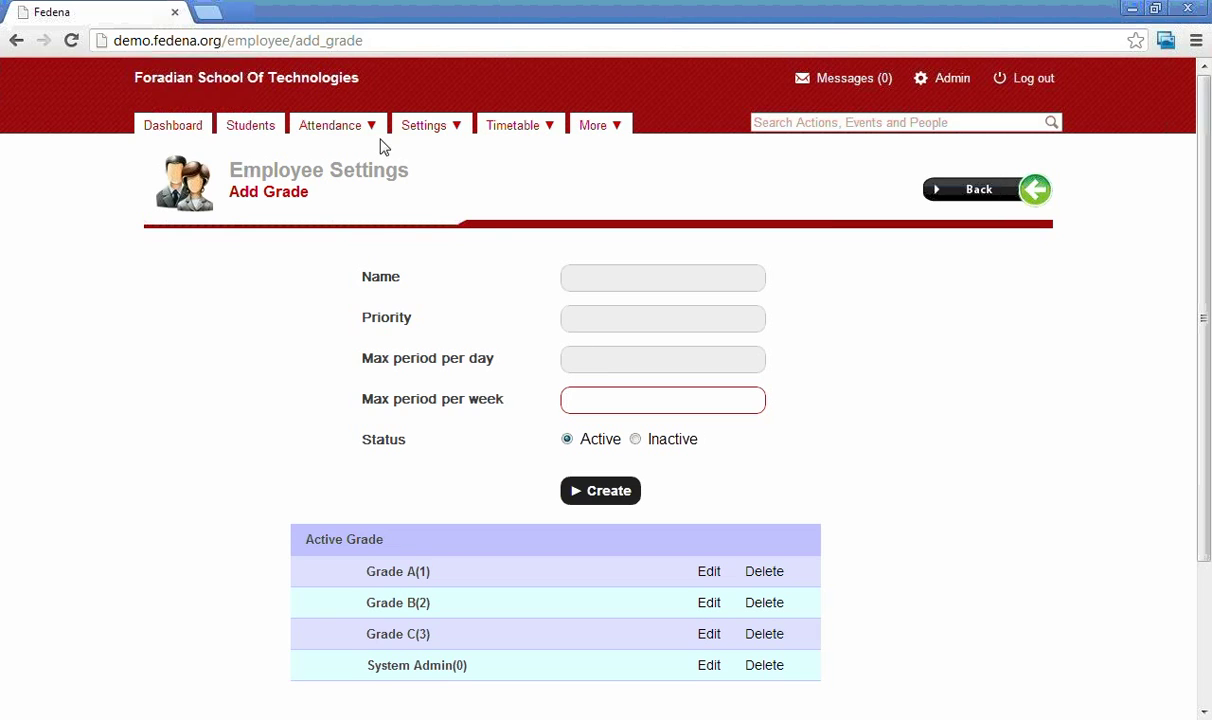
mouse_move(358, 138)
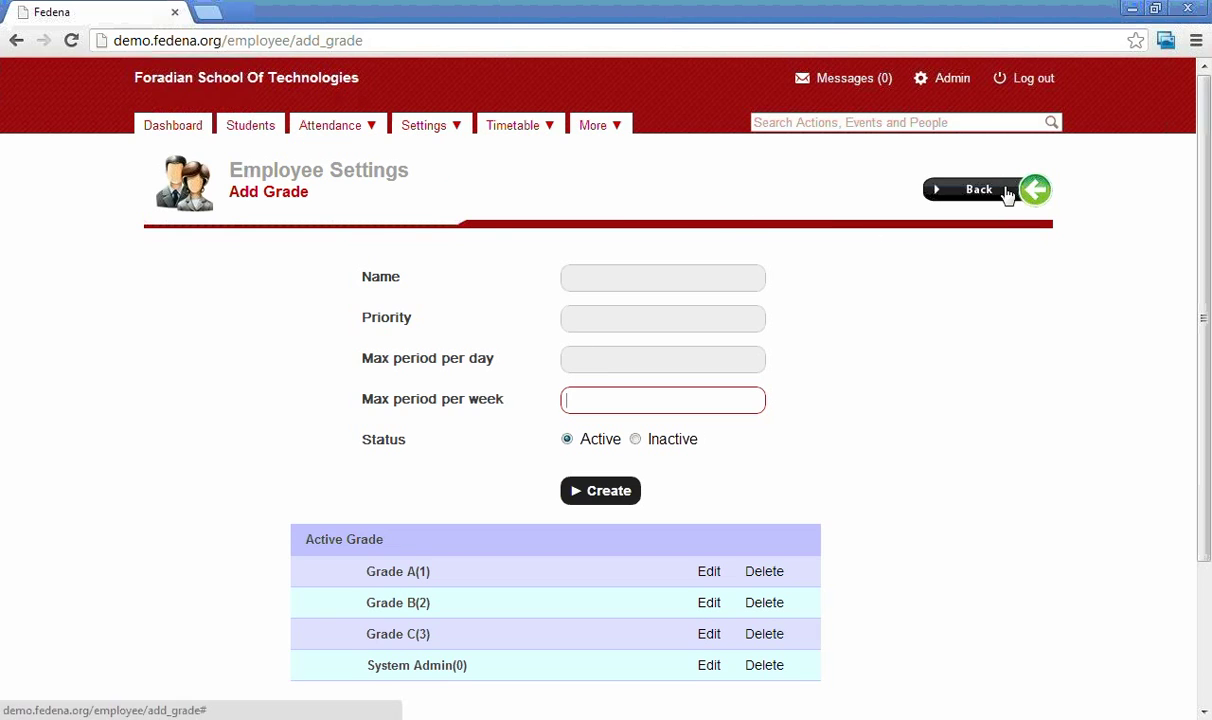
click(1008, 192)
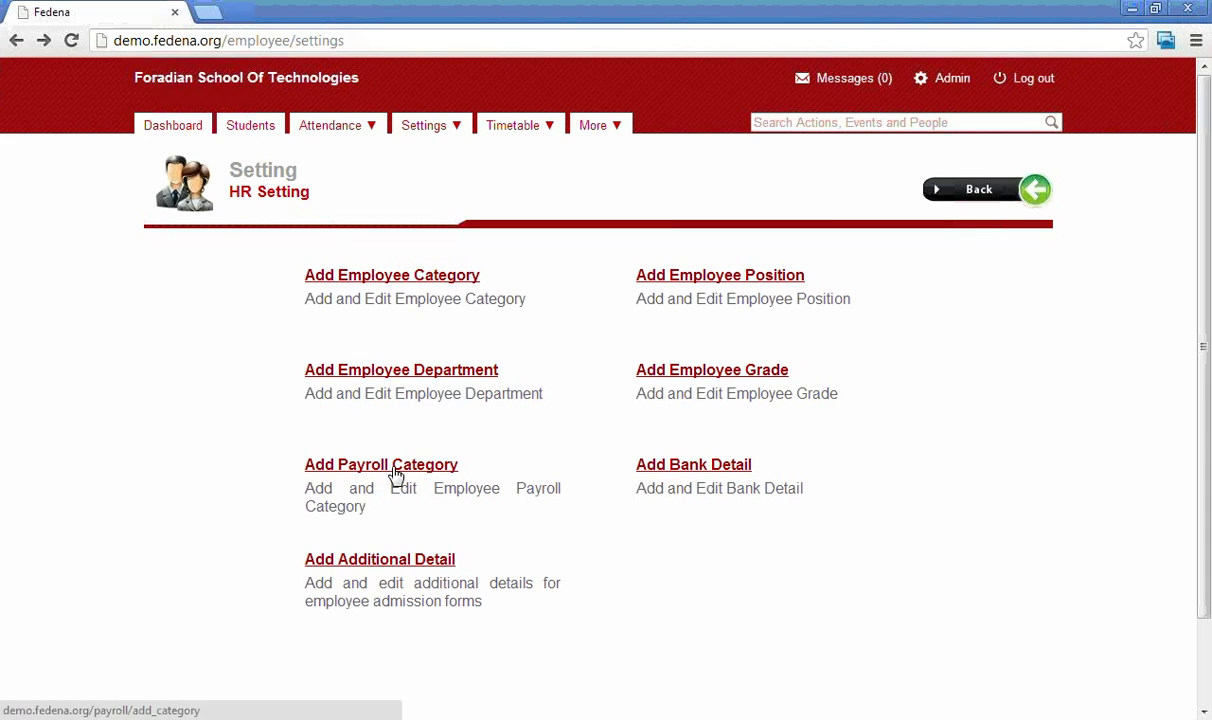
click(405, 472)
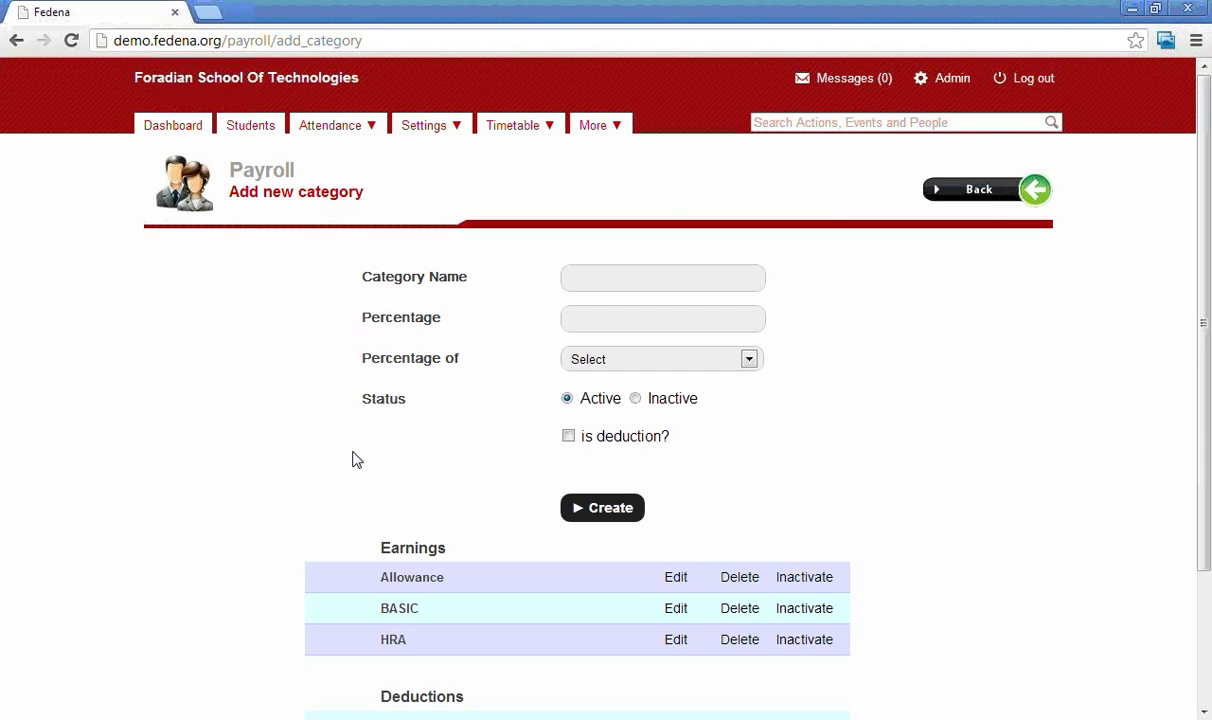
scroll(356, 459, down, 1)
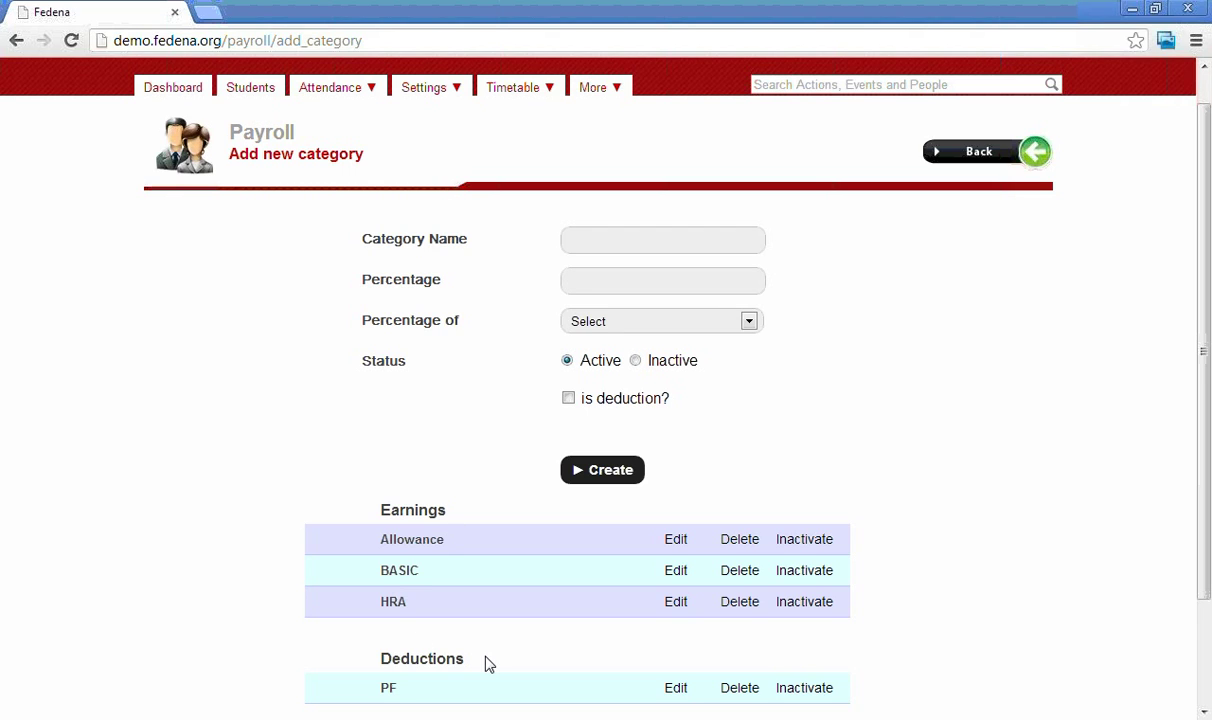
scroll(489, 664, down, 2)
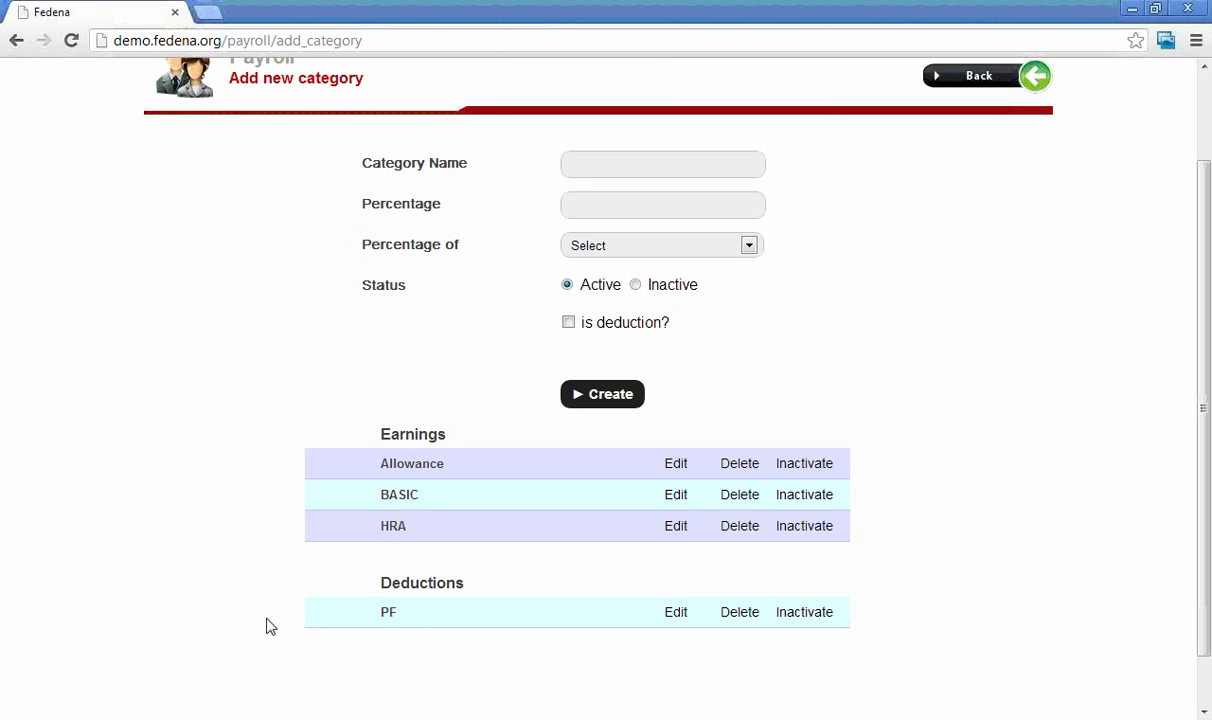
scroll(308, 271, up, 3)
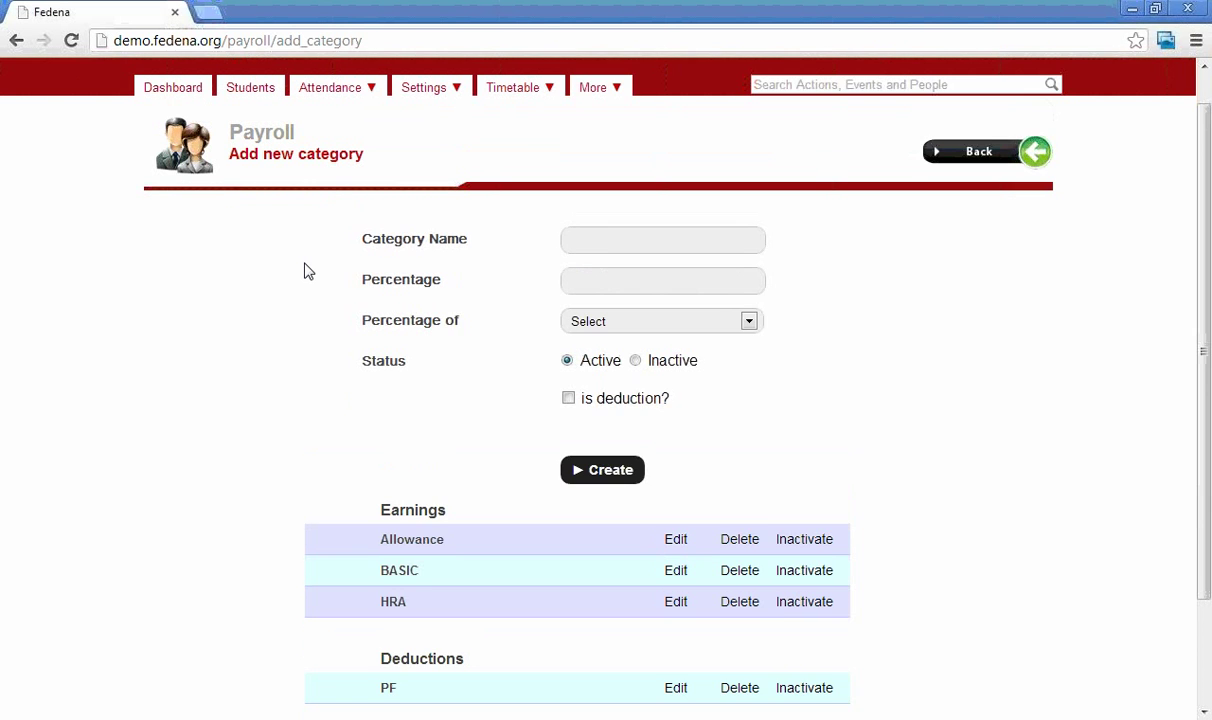
click(405, 126)
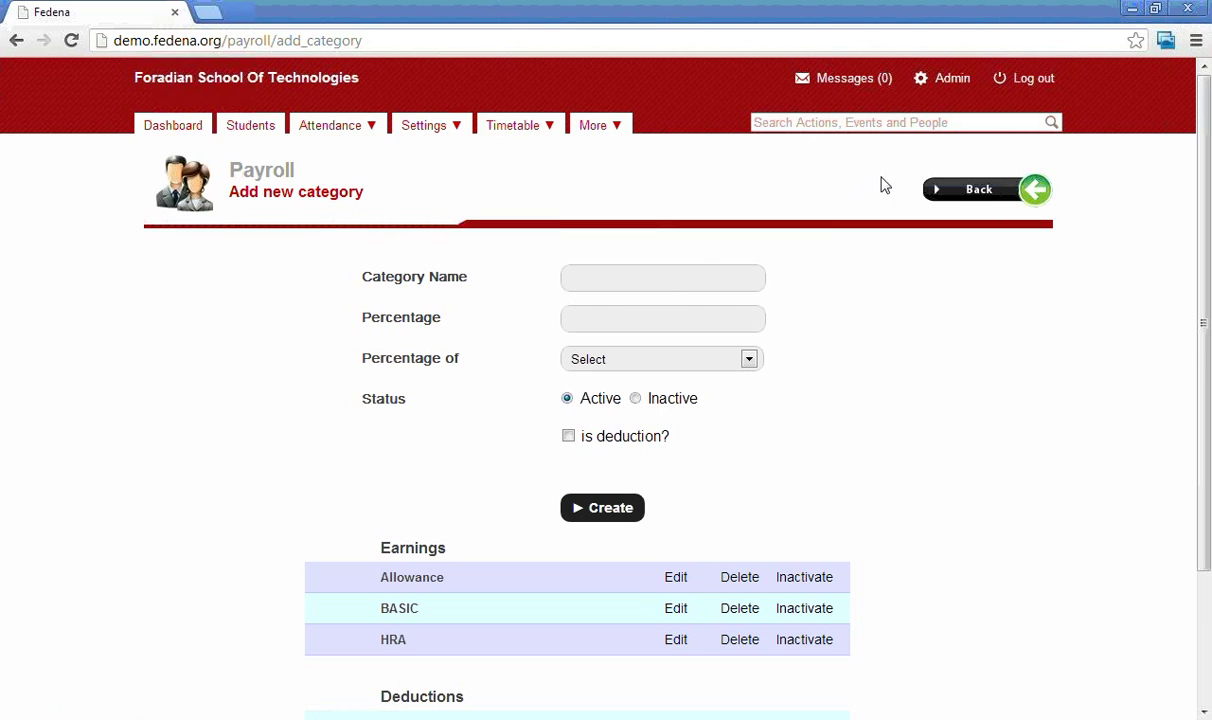
click(960, 189)
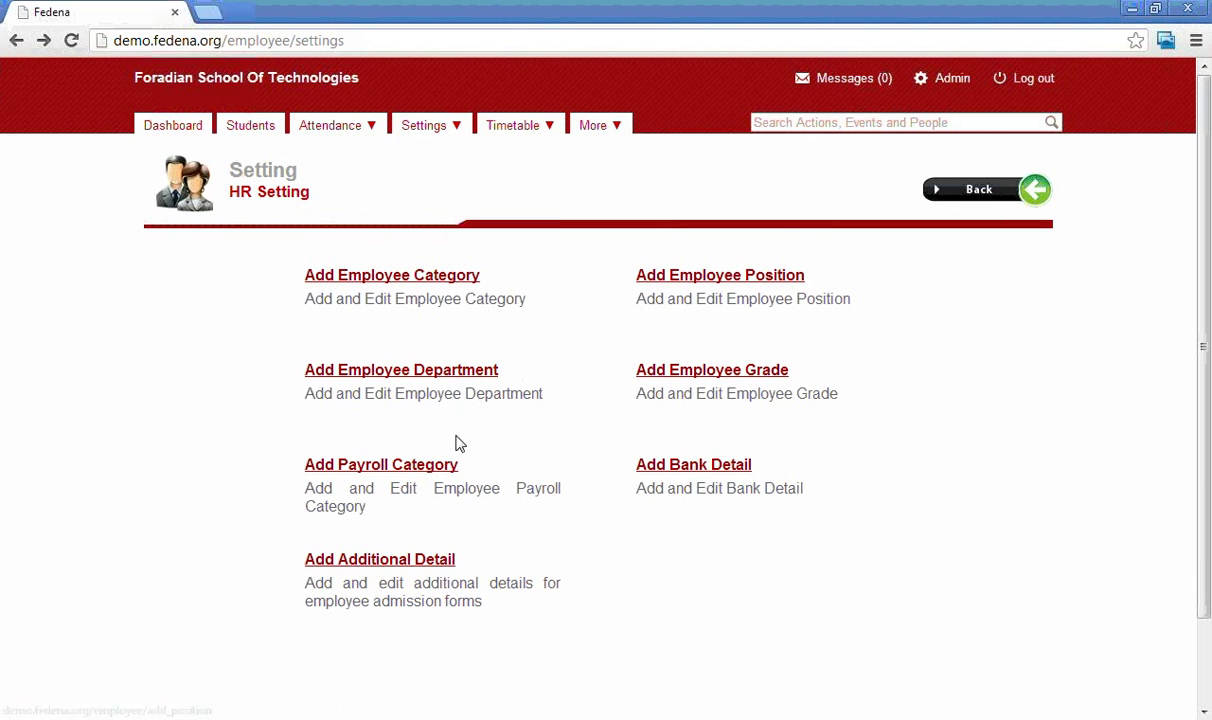
Step: Check the bank details and the active additional fields Lincense Number and Passport number, then go back to HR Management
click(683, 472)
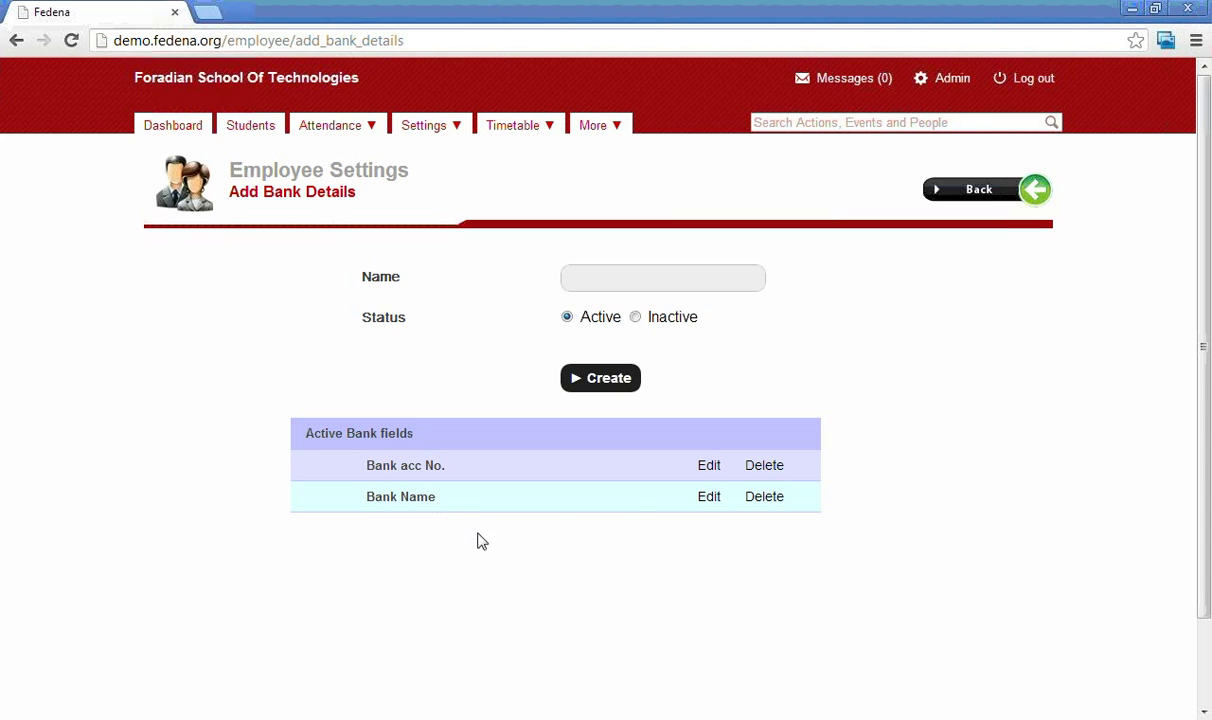
click(962, 191)
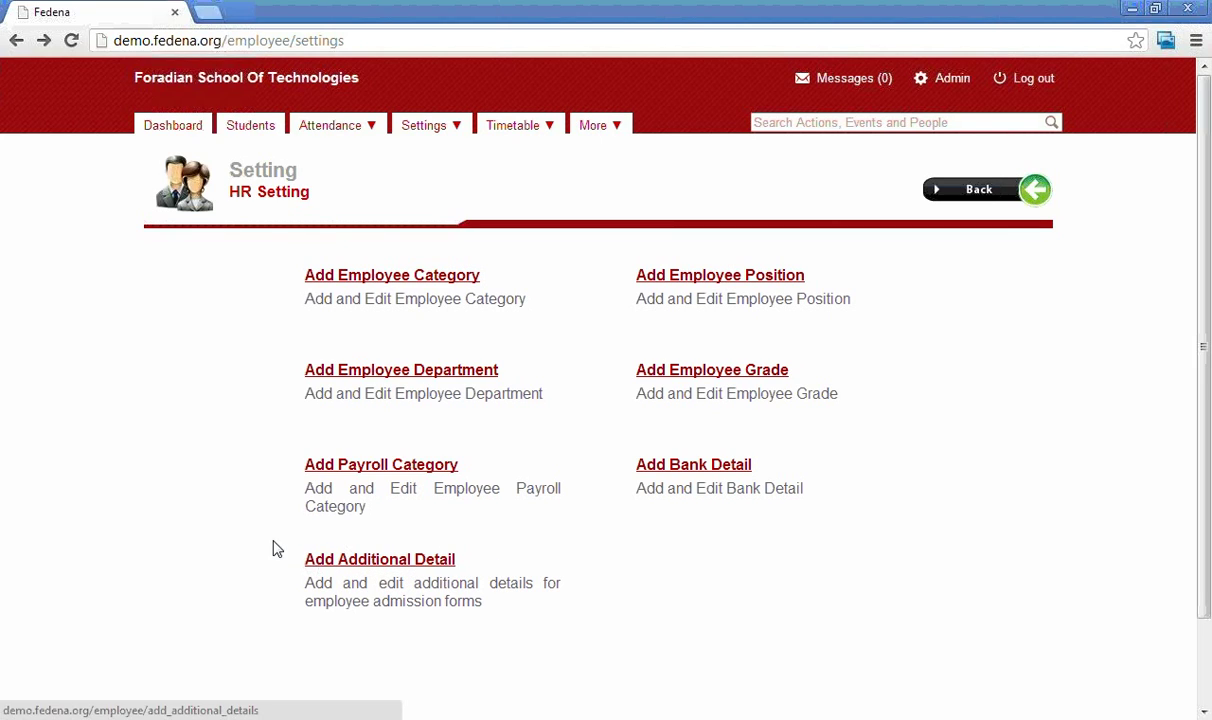
click(417, 563)
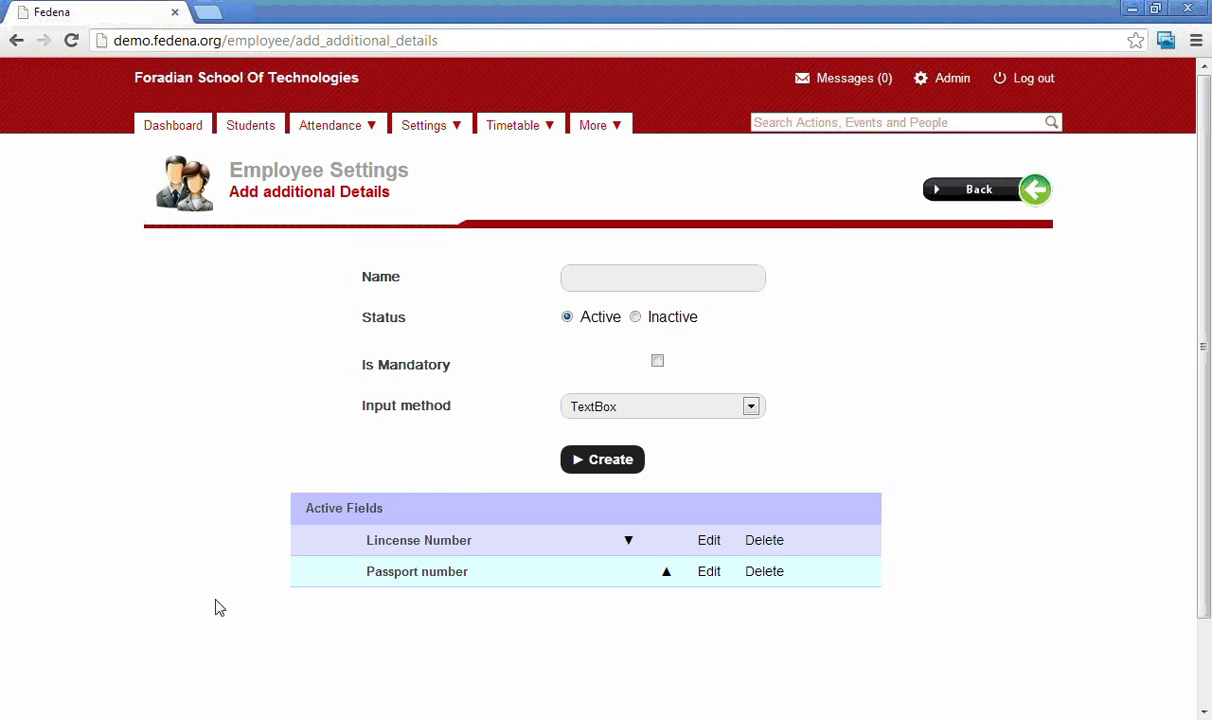
click(952, 198)
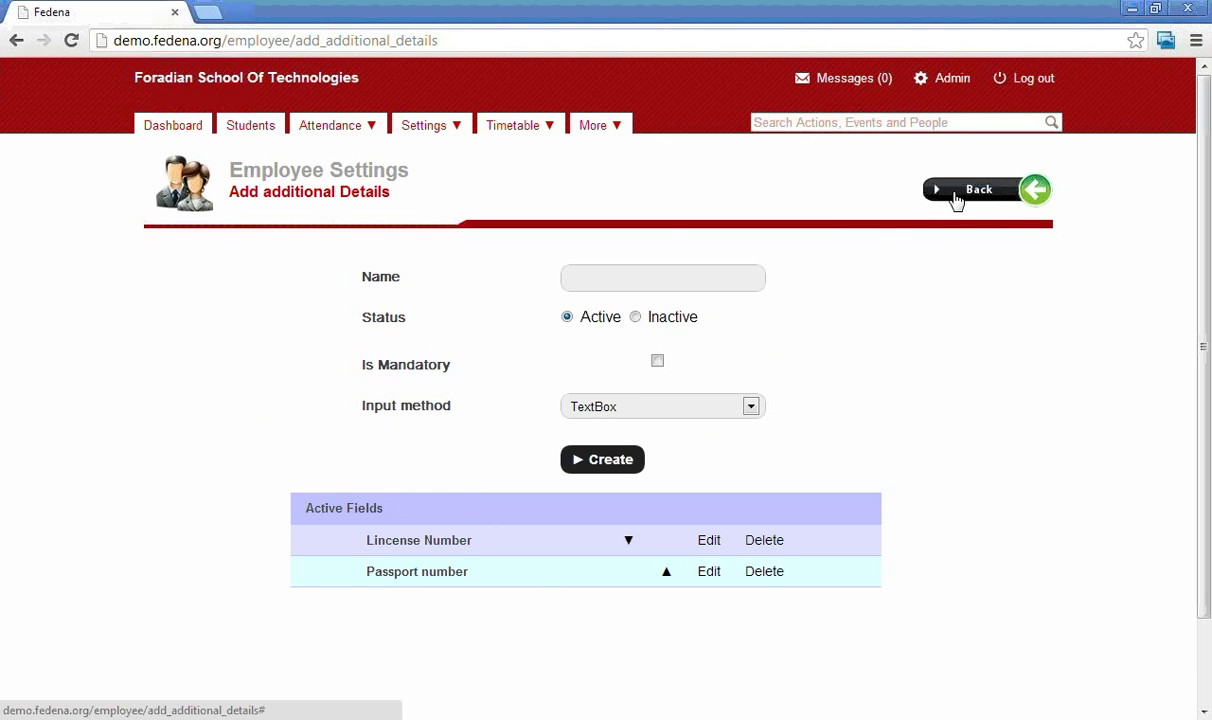
click(955, 199)
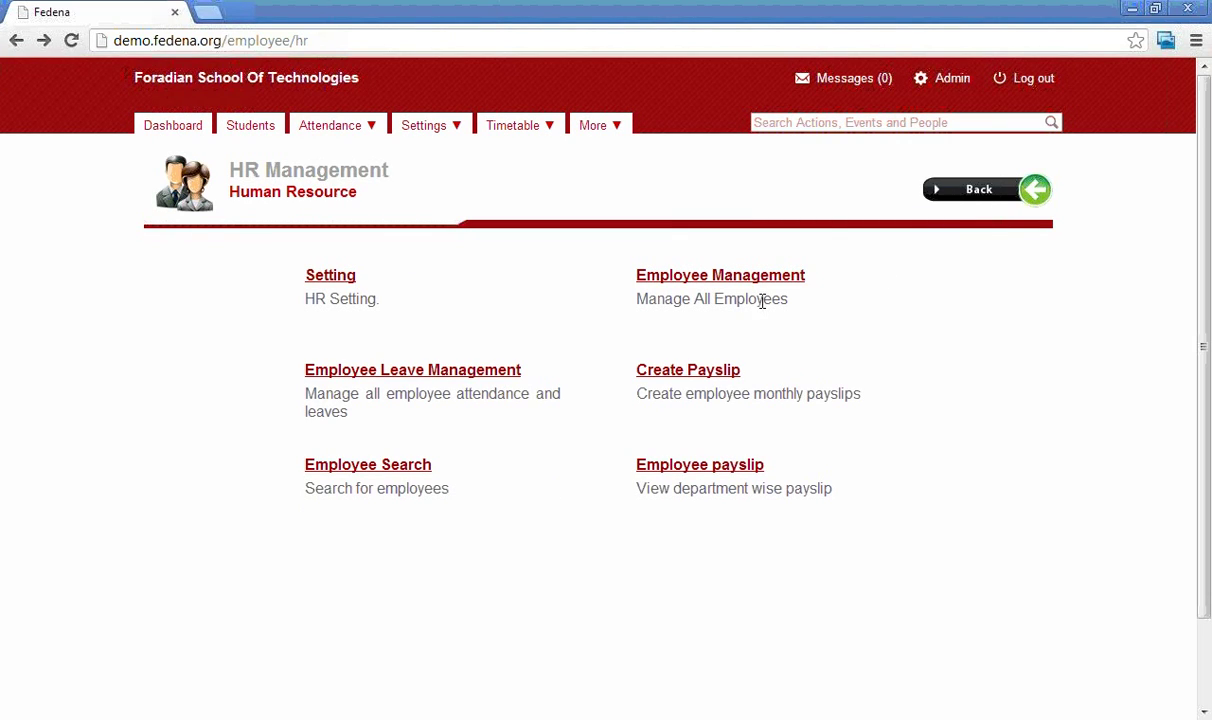
Step: Open Employee Management and start a new employee admission, pre-filled with employee number E5
click(761, 288)
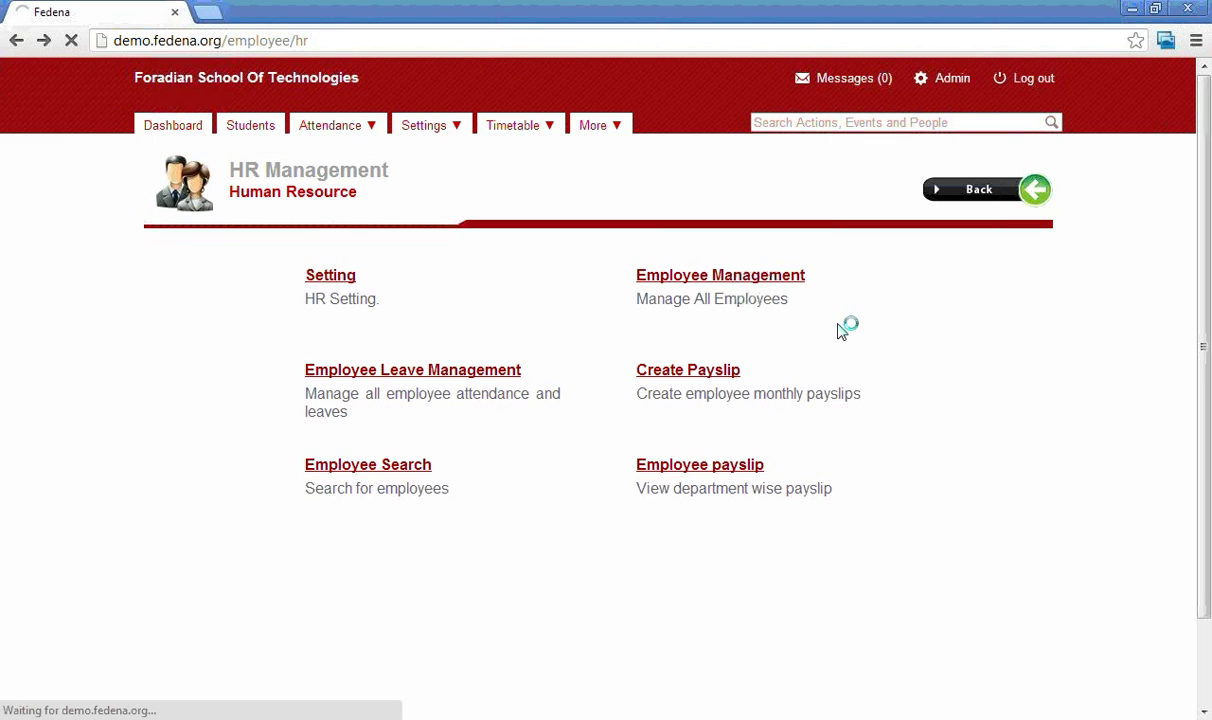
click(713, 285)
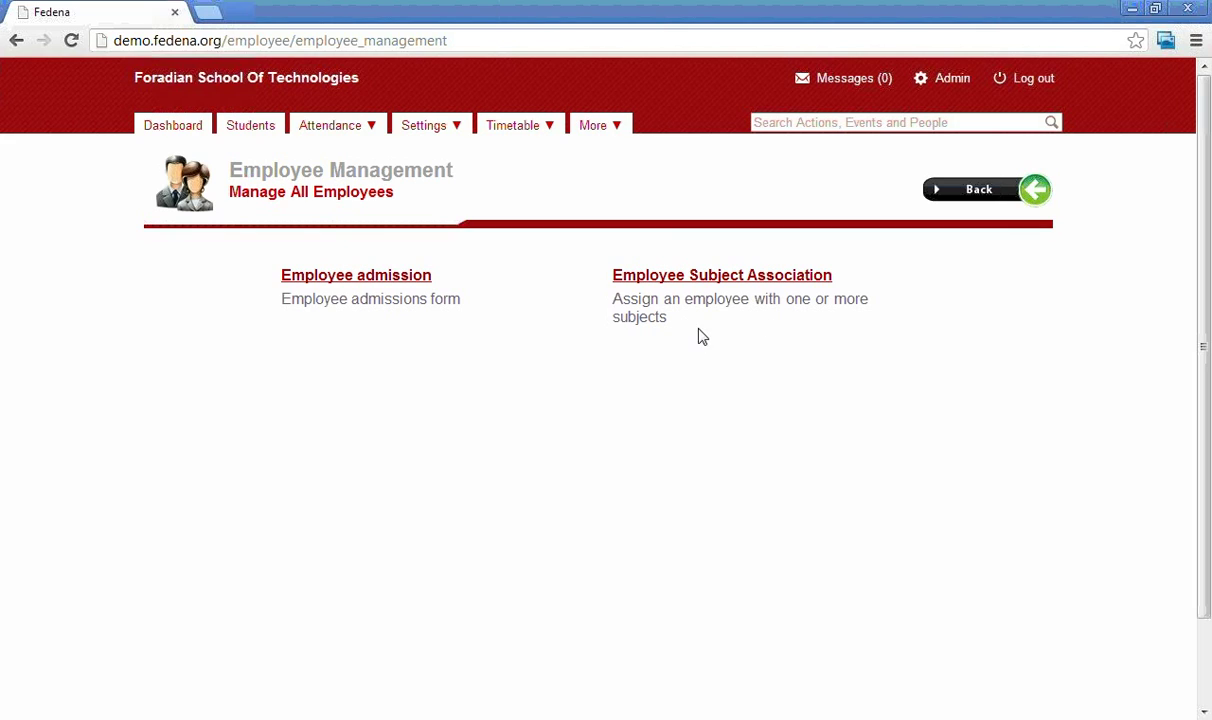
click(363, 276)
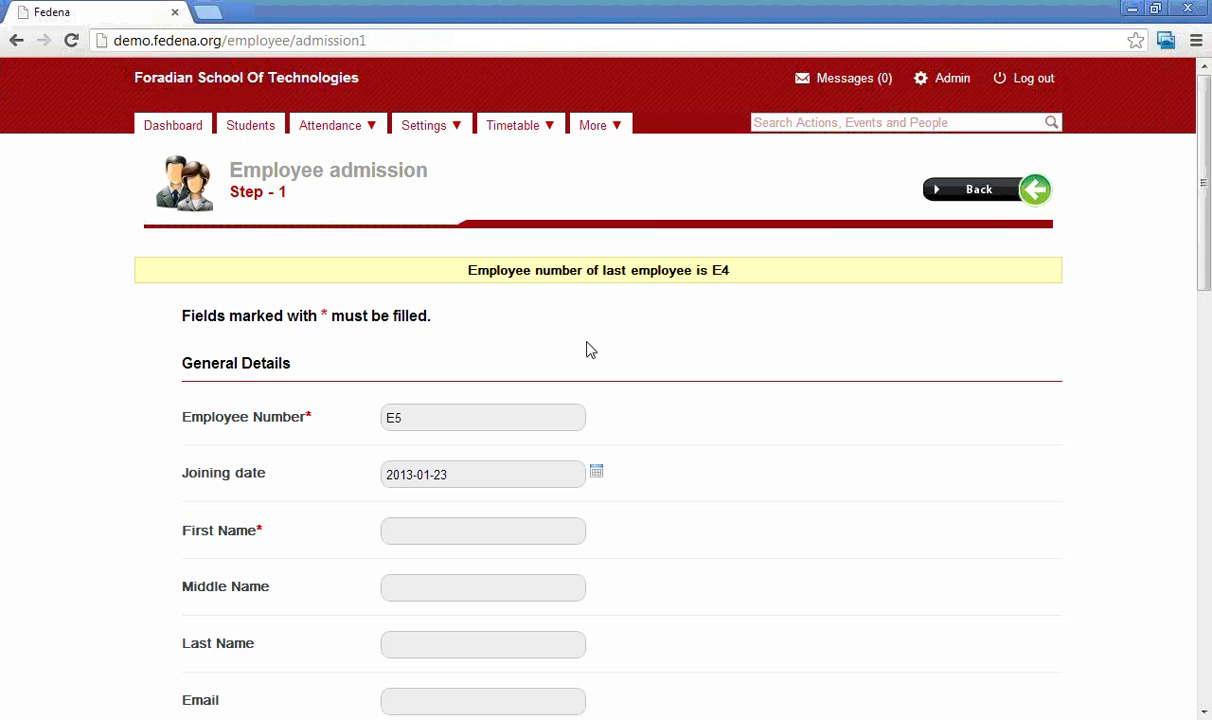
Step: Enter the new employee's first name and last name on the Step 1 admission form
scroll(590, 350, down, 1)
scroll(590, 350, up, 1)
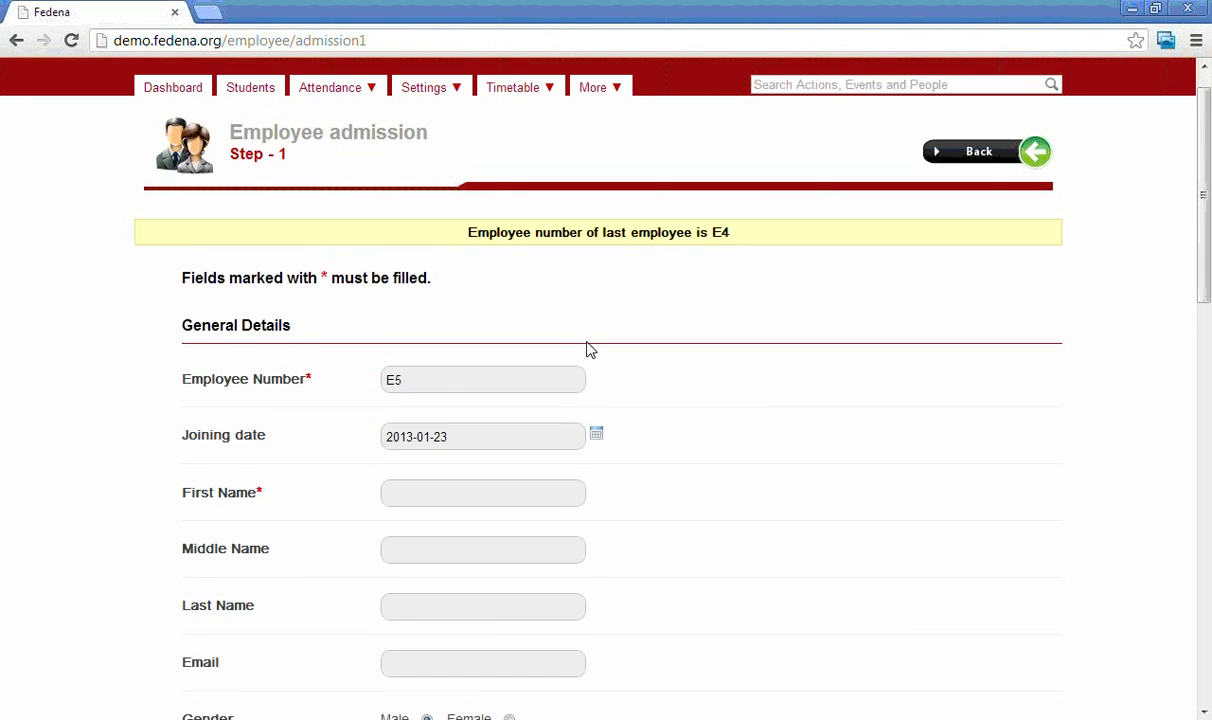
scroll(590, 350, down, 1)
scroll(590, 350, down, 1)
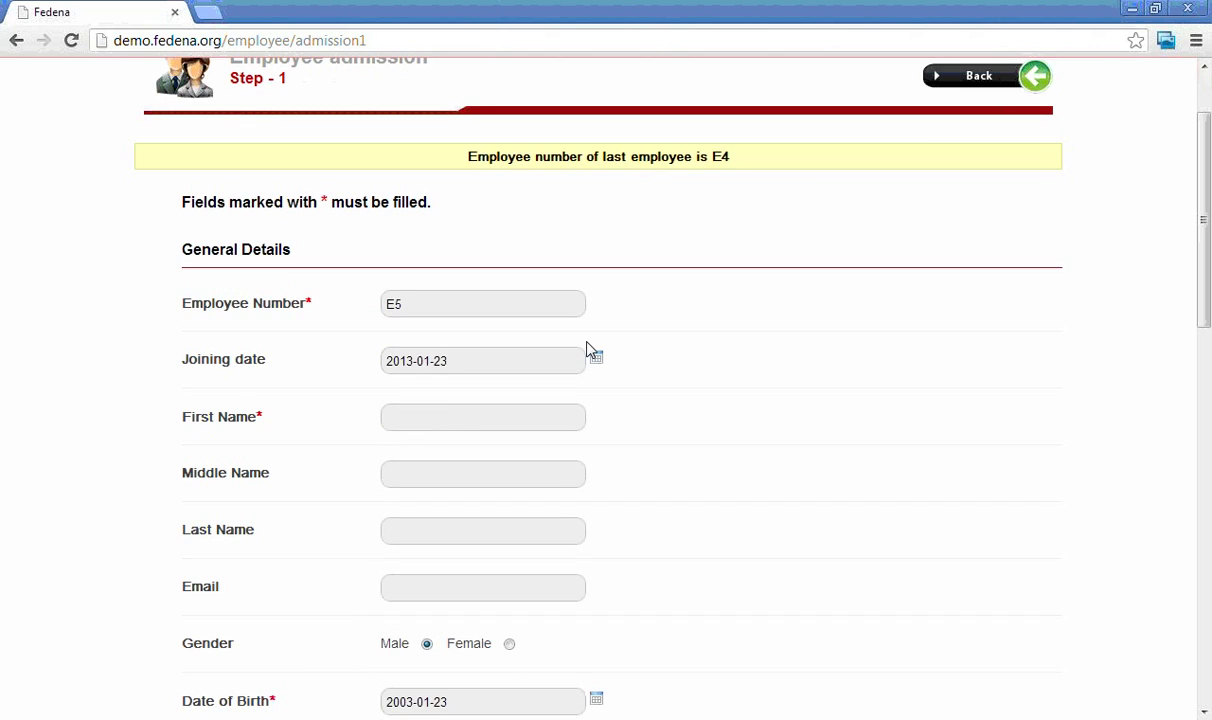
click(478, 305)
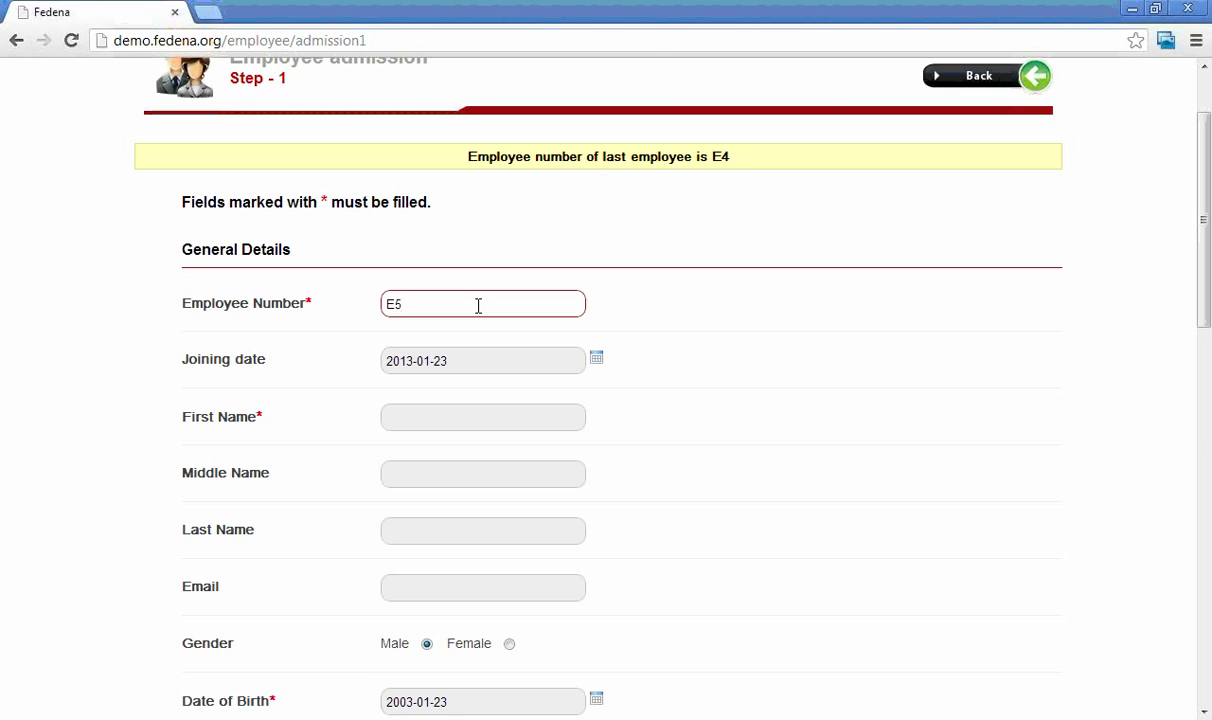
click(426, 419)
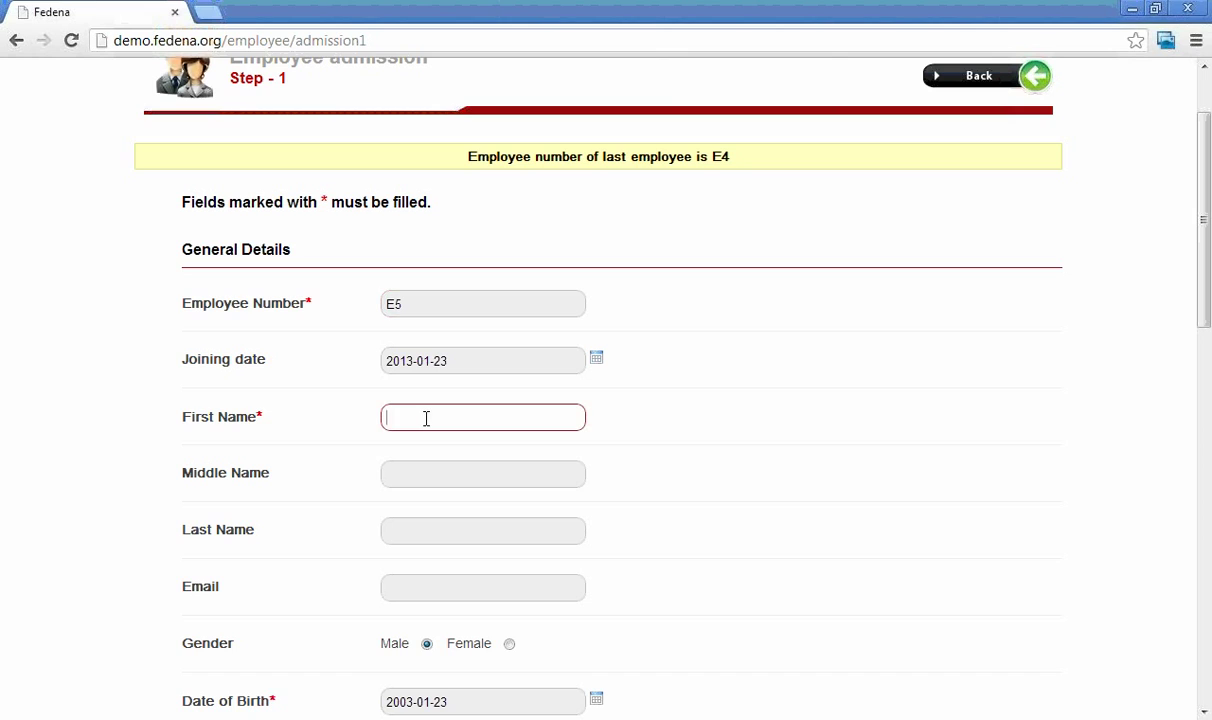
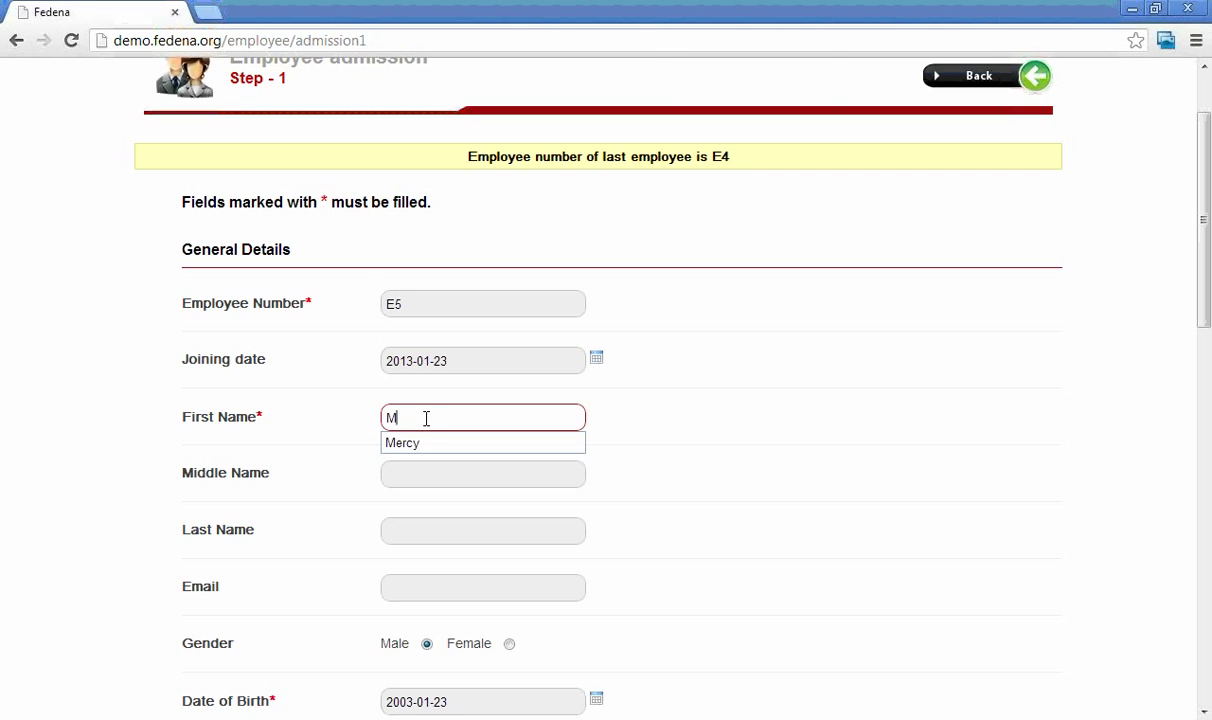
click(410, 526)
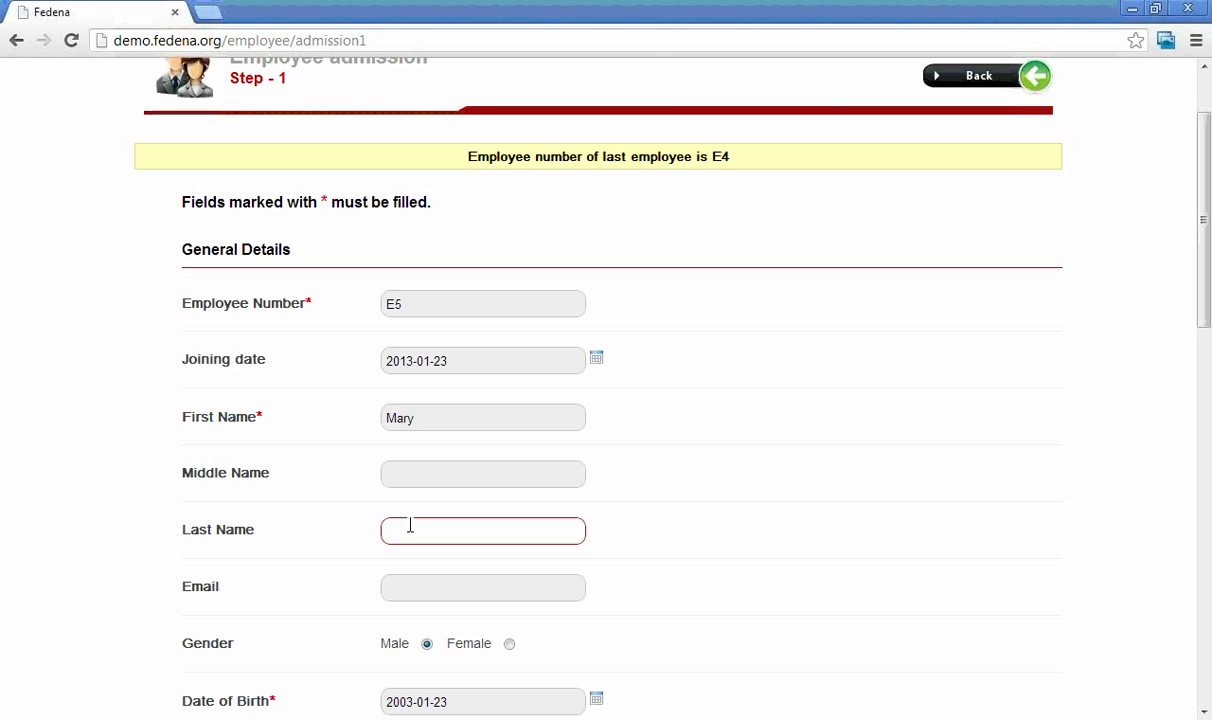
click(697, 589)
Step: Set department to Primary Deaprtment, category Teaching, position Teacher and grade Grade C
scroll(697, 589, down, 4)
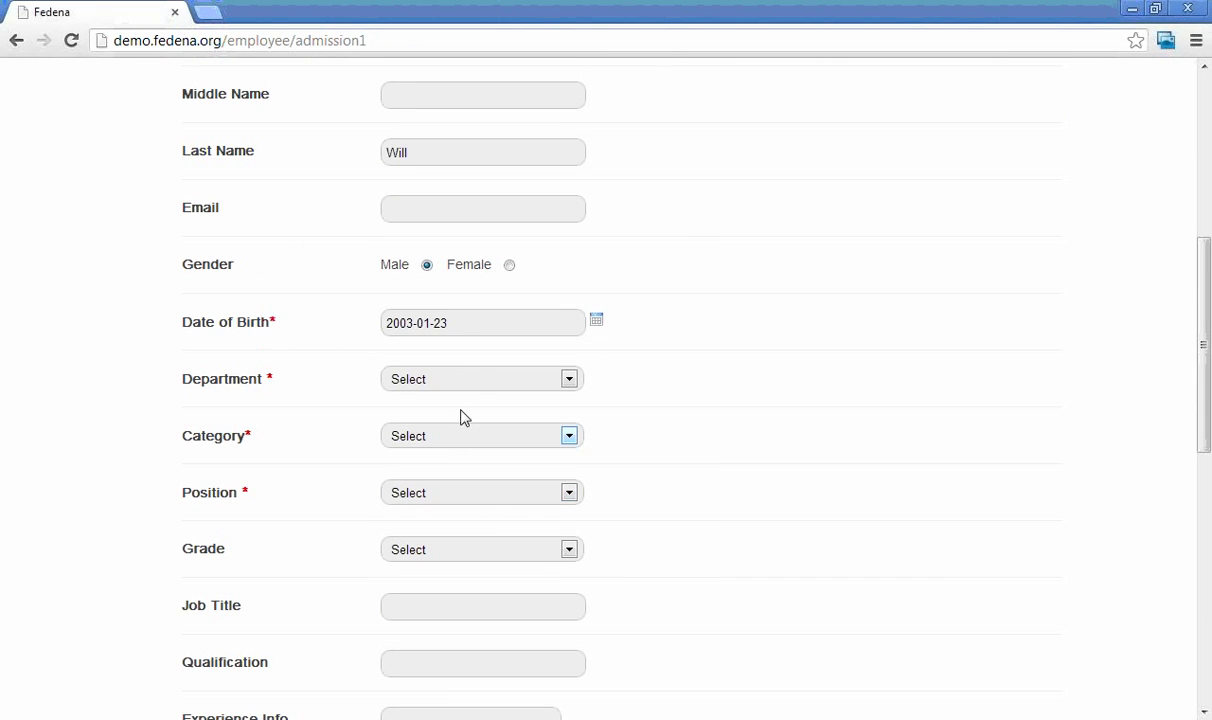
click(473, 379)
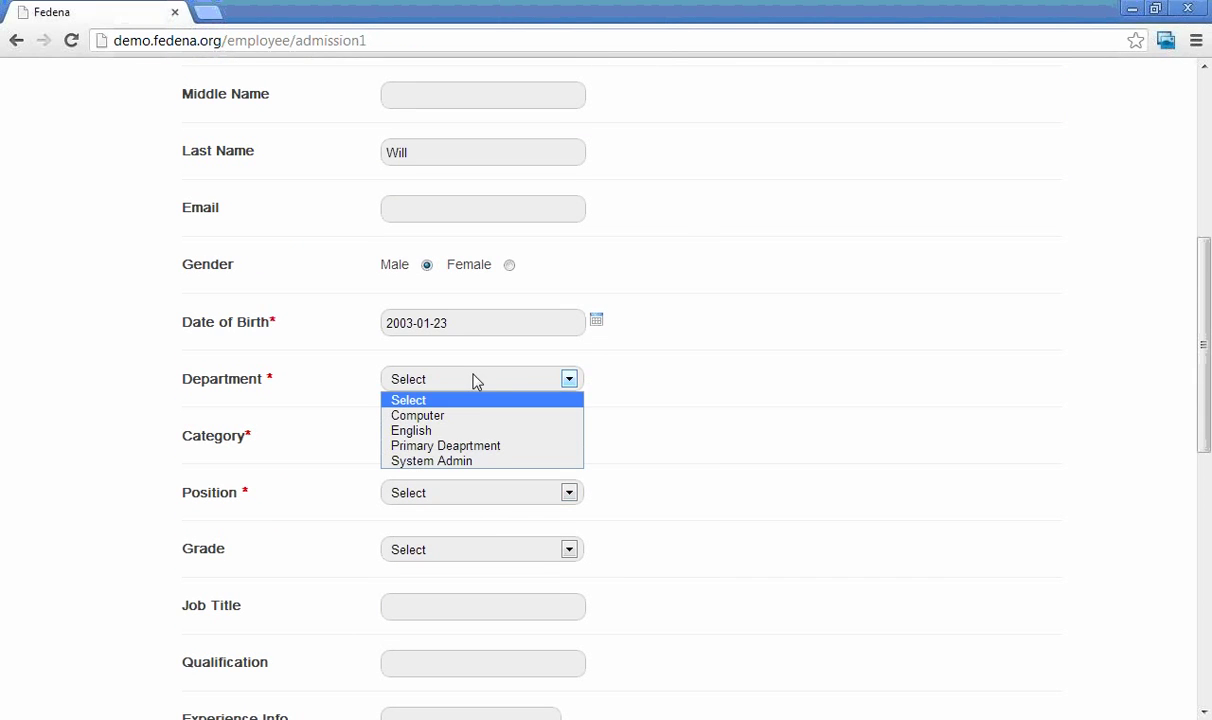
click(441, 446)
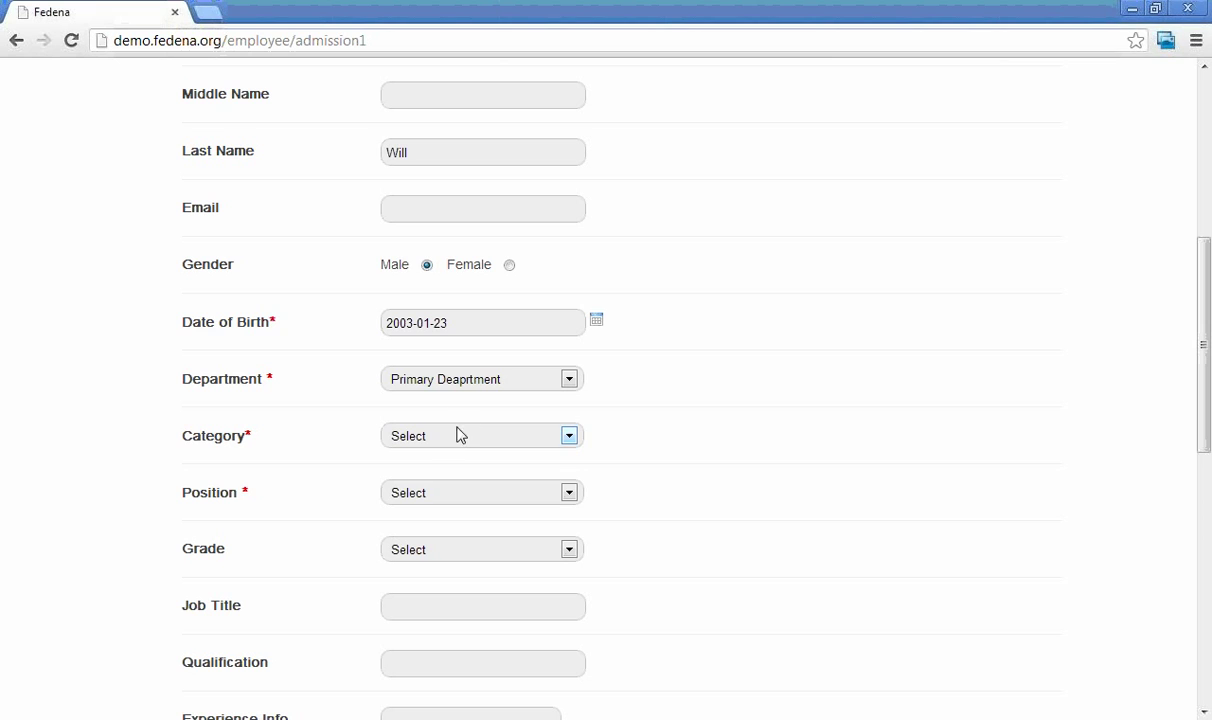
click(449, 437)
click(430, 503)
click(429, 494)
click(421, 530)
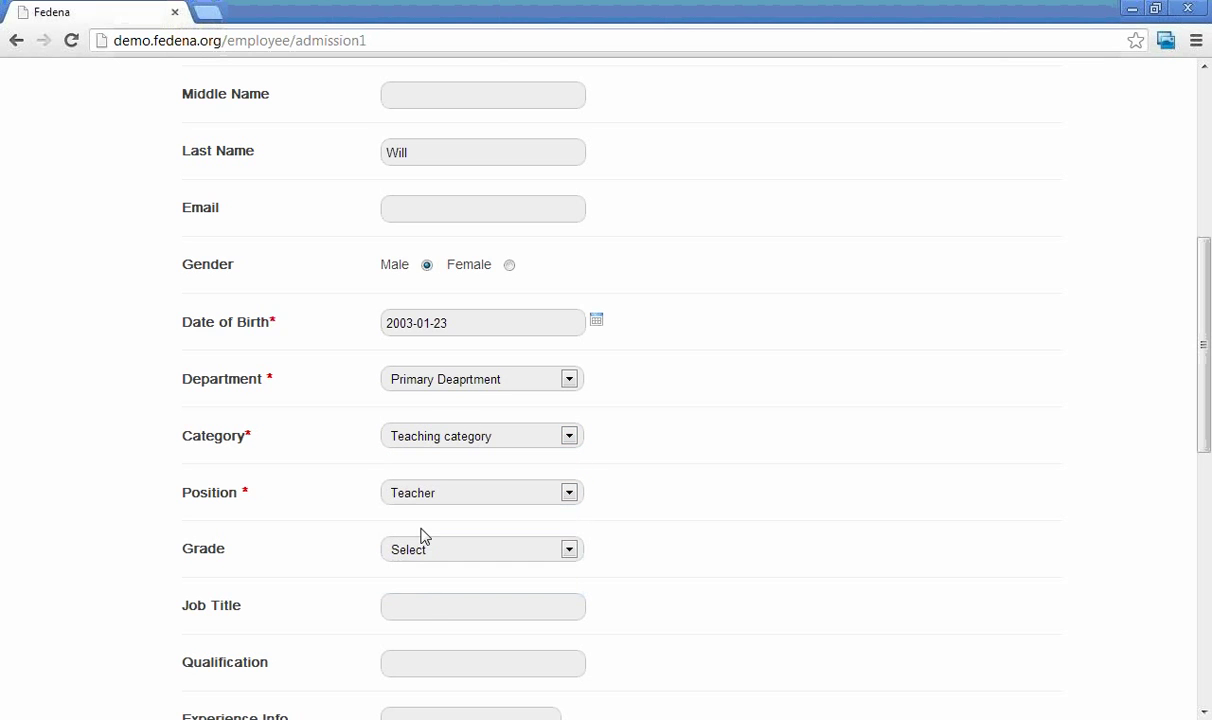
click(419, 555)
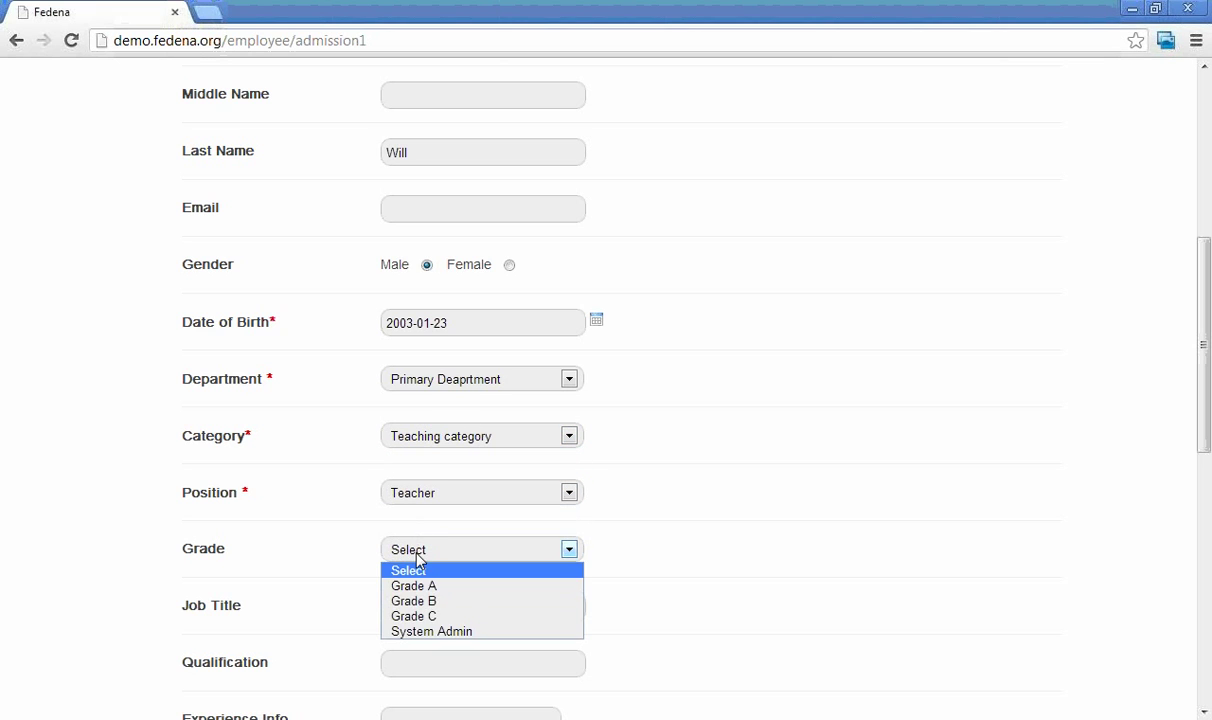
click(414, 619)
Step: Enter job title 'Primary Teacher' and save step 1 of the admission
scroll(655, 603, down, 1)
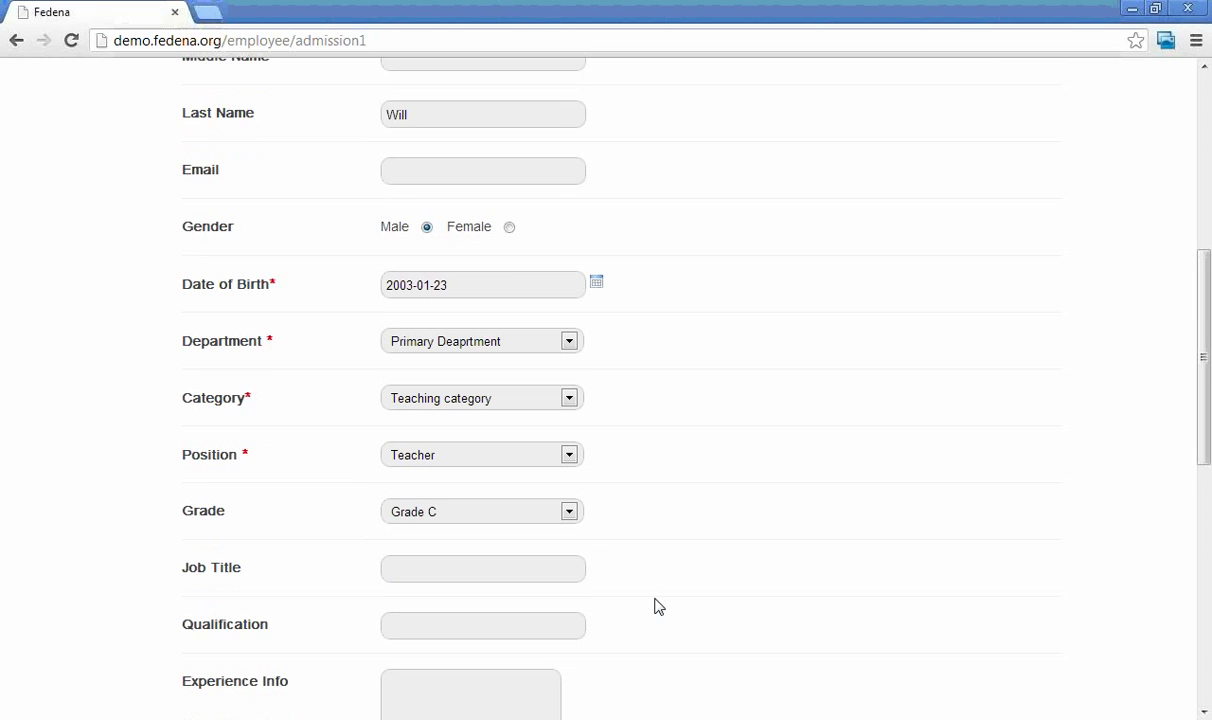
scroll(655, 603, down, 1)
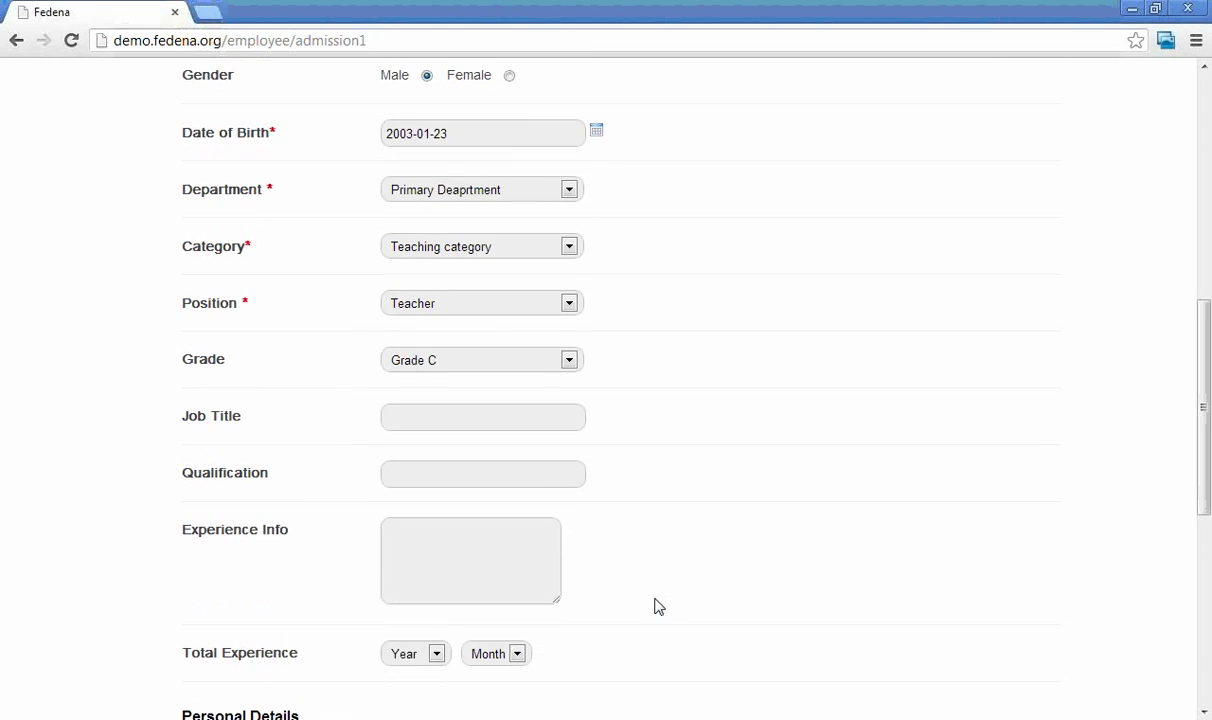
click(544, 412)
text(Prim)
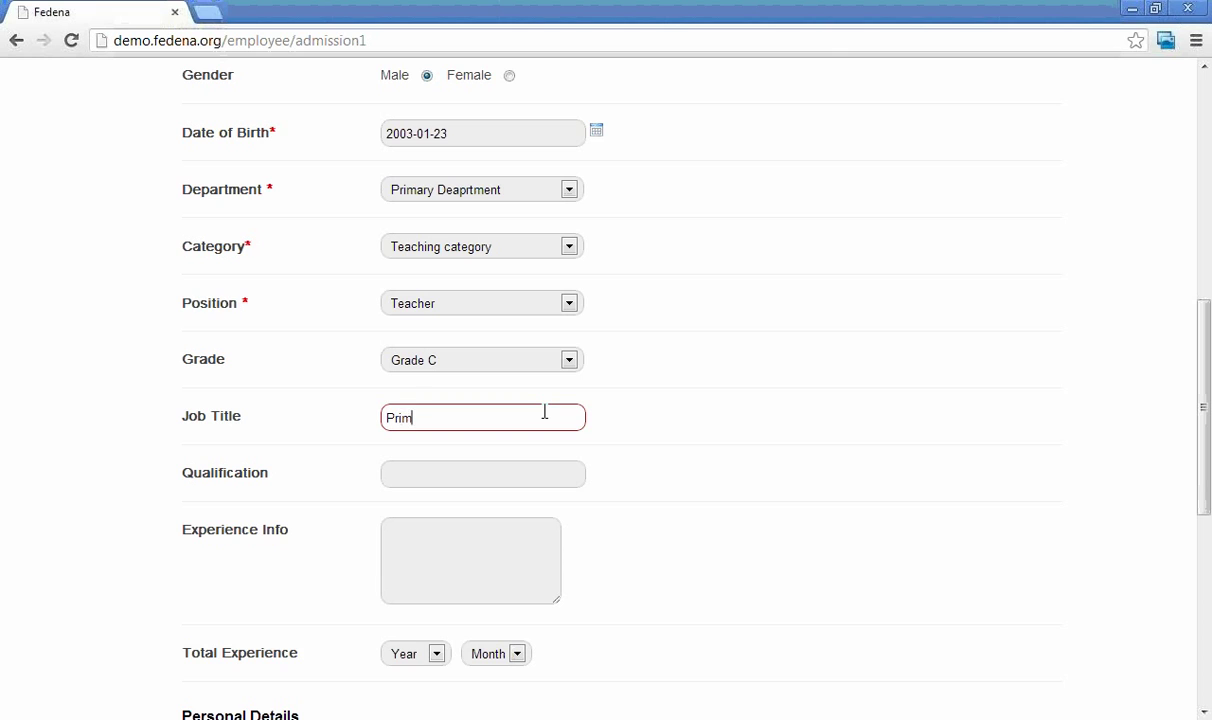
text(ary Teacher)
click(692, 460)
scroll(697, 460, down, 1)
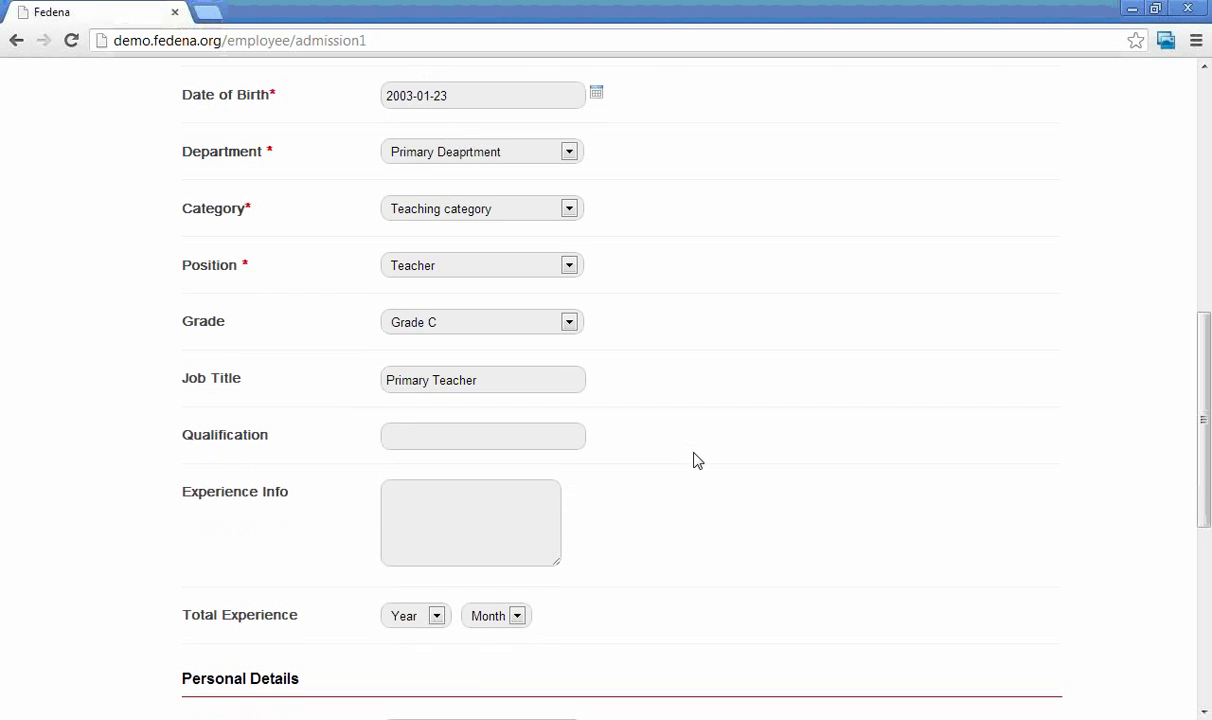
scroll(697, 460, down, 1)
scroll(697, 460, down, 2)
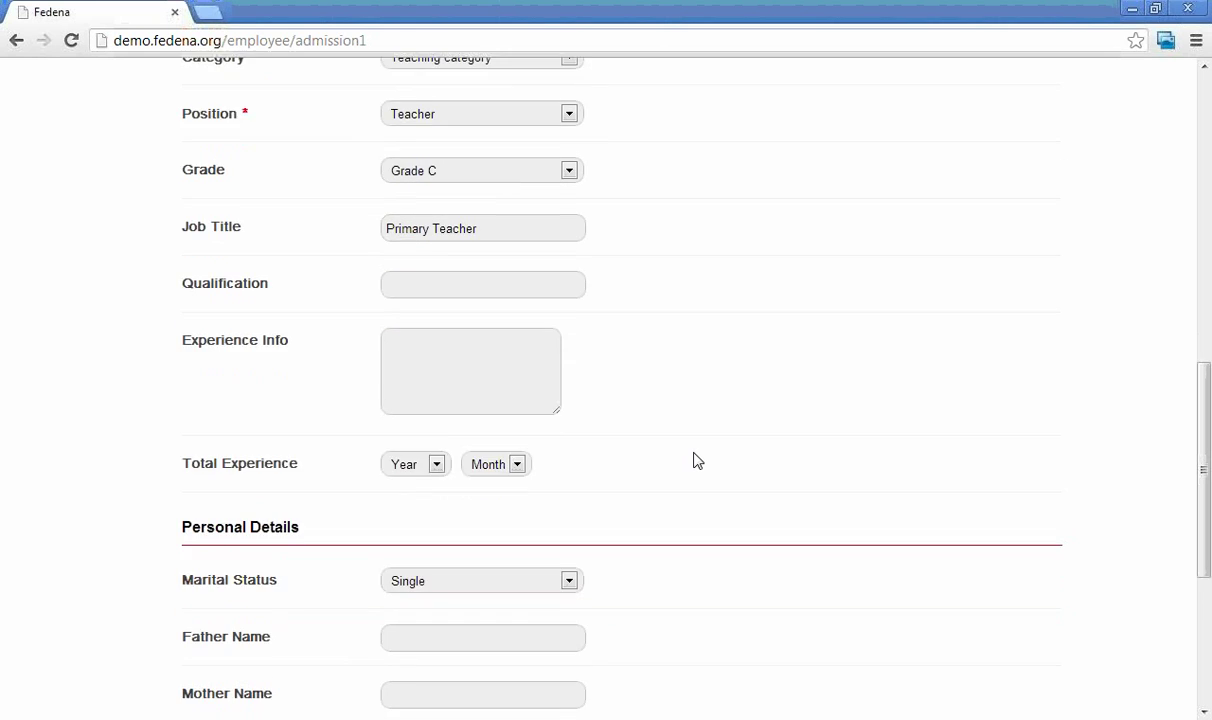
scroll(697, 460, down, 2)
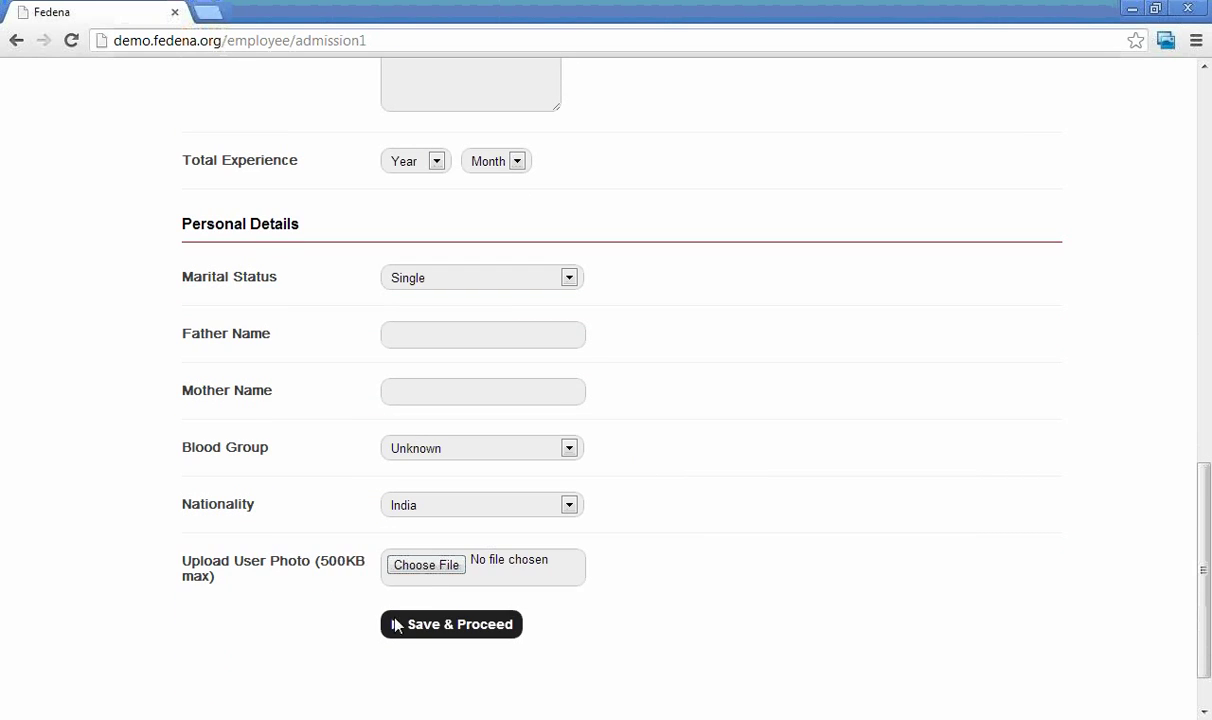
click(418, 630)
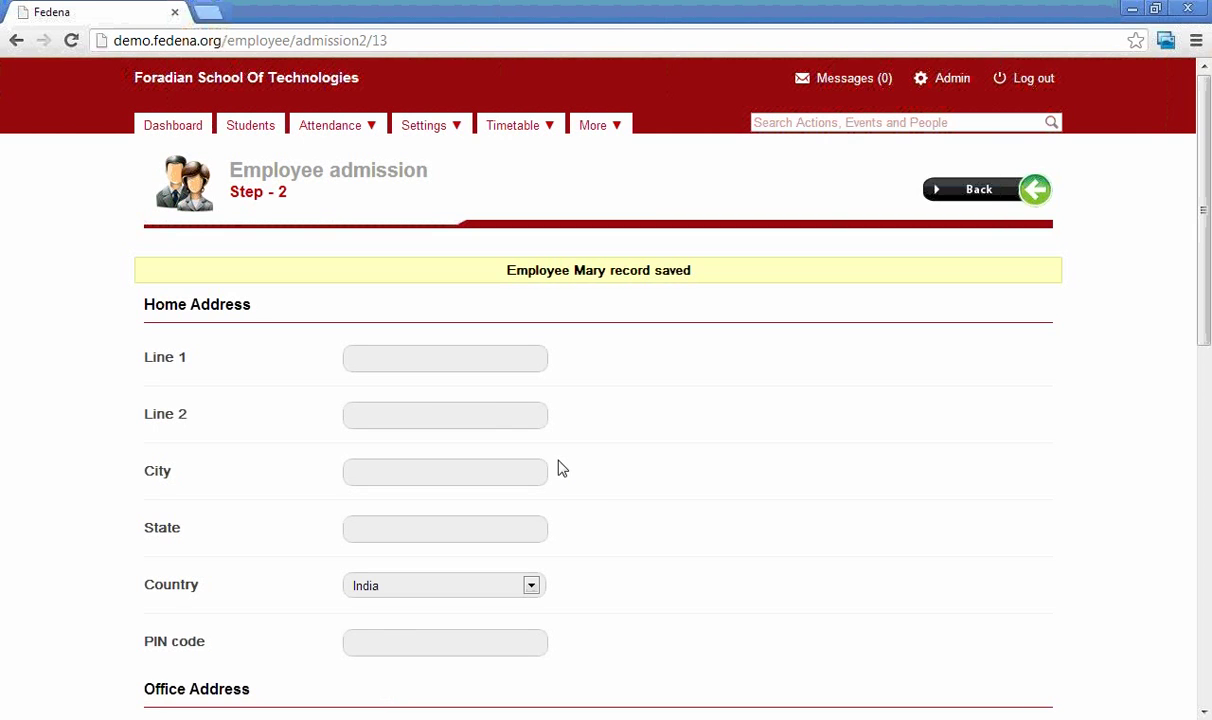
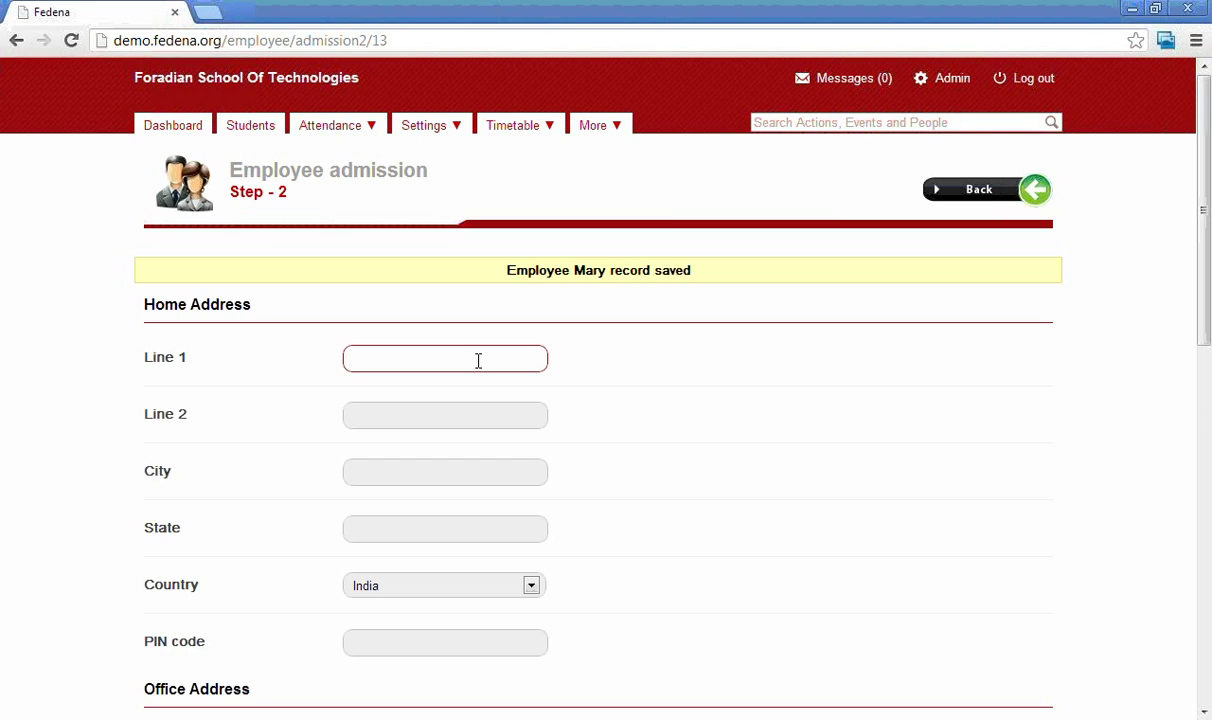
Step: Enter the home address House no 34, Back Road, state Bangalore, and save to proceed
key(Tab)
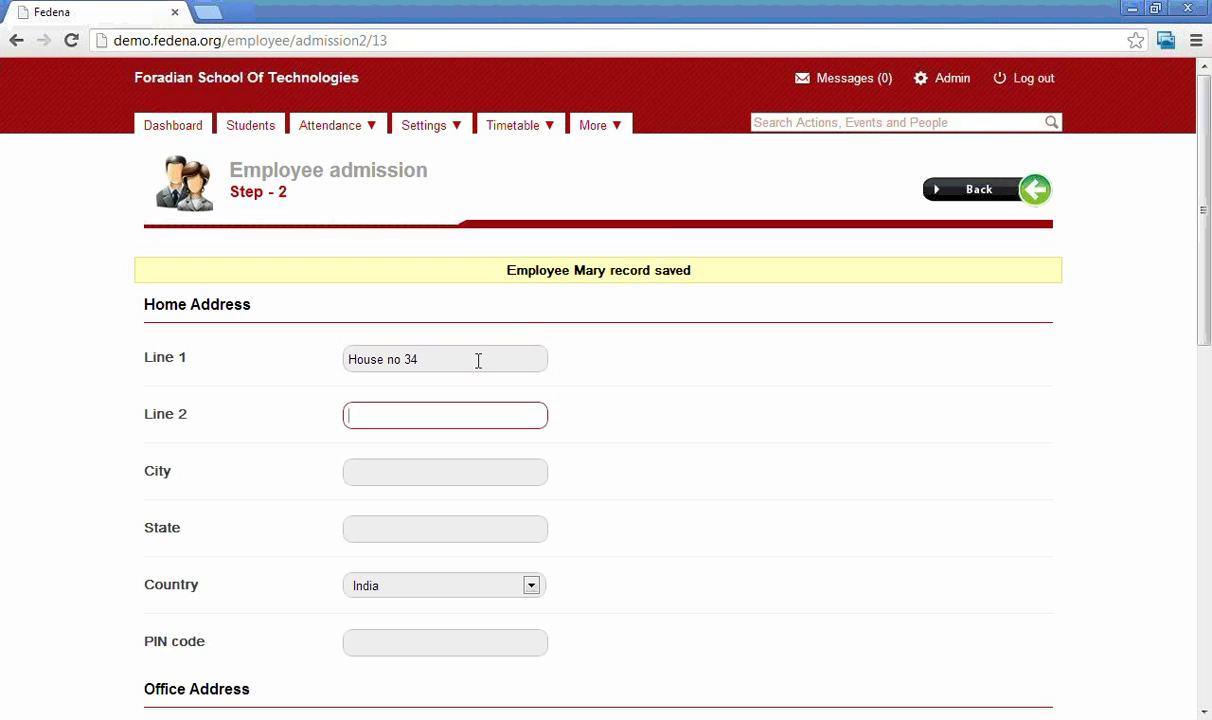
click(375, 531)
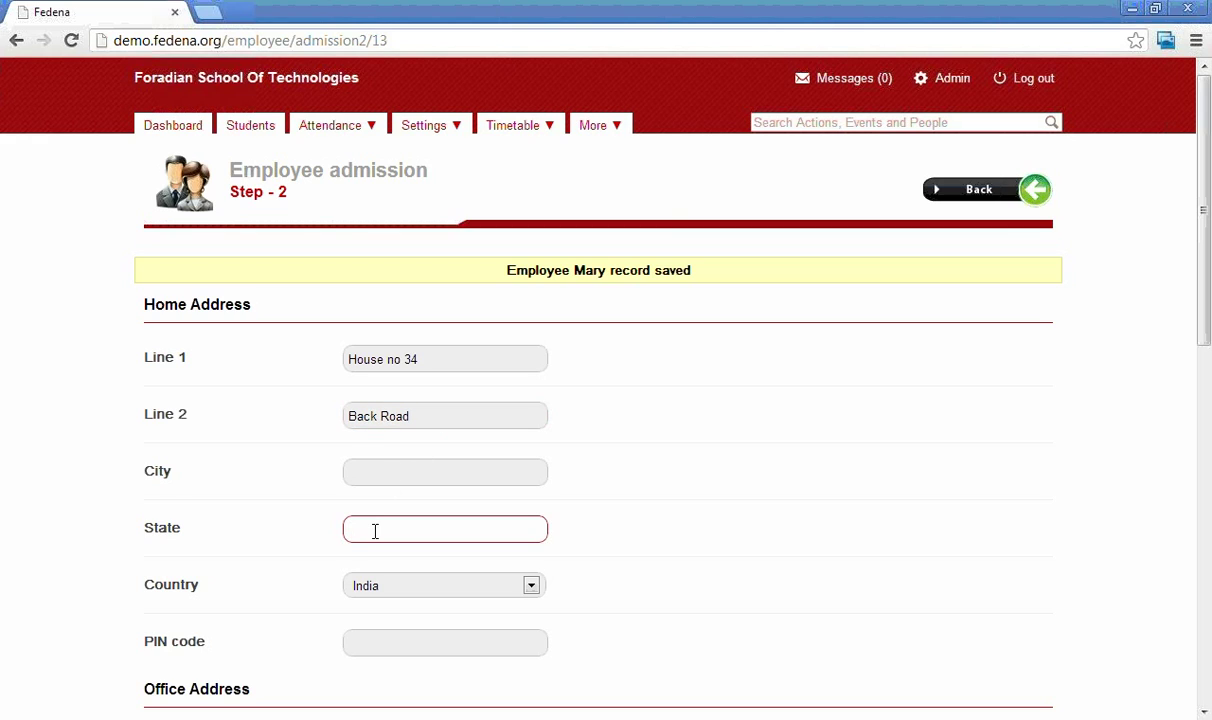
text(Bangalore)
click(687, 532)
scroll(687, 532, down, 3)
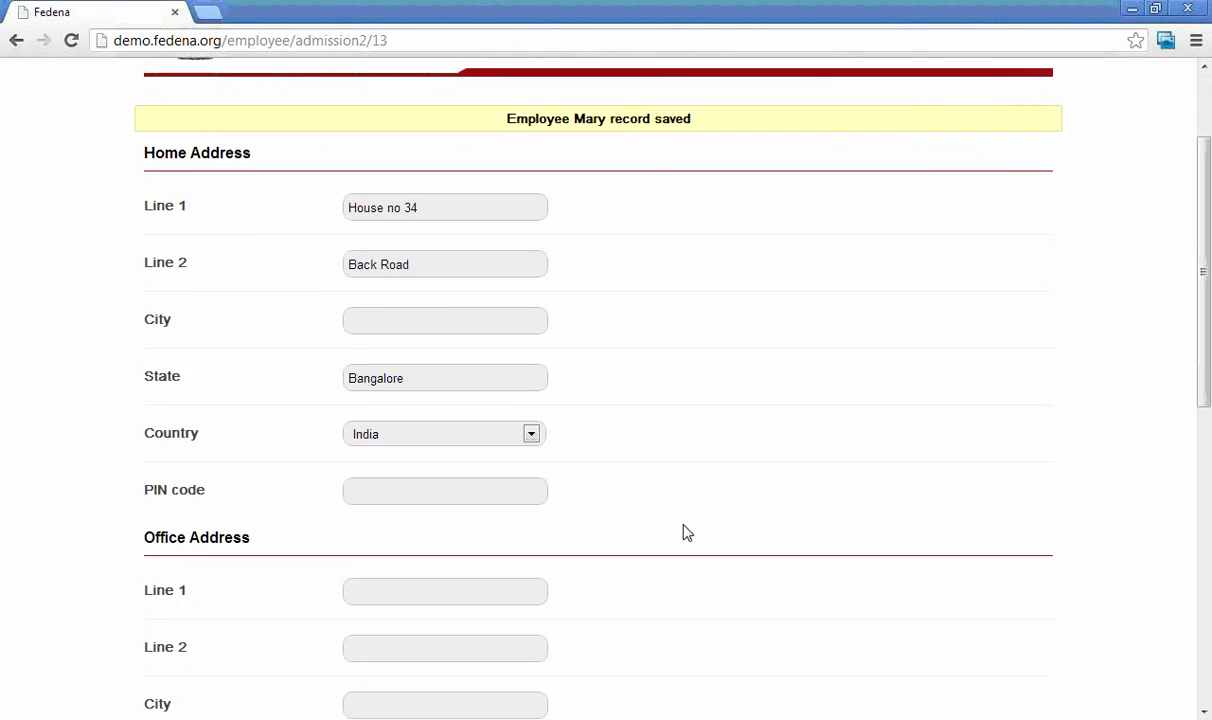
scroll(687, 532, down, 5)
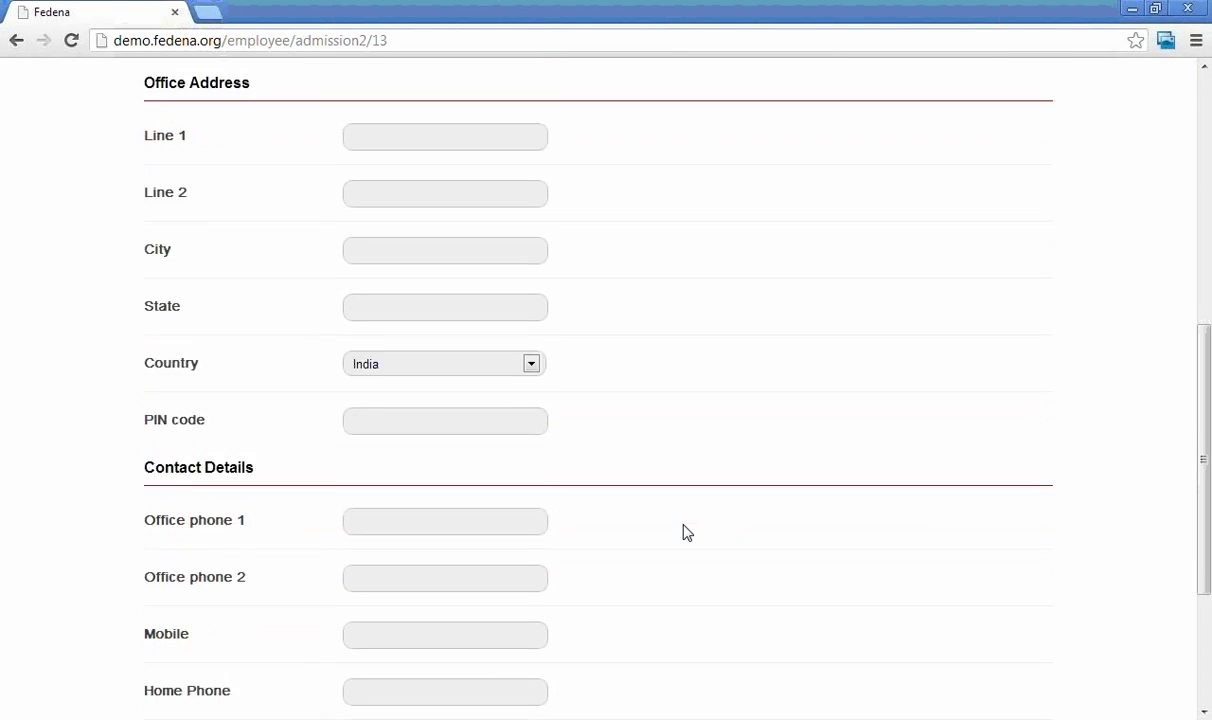
scroll(687, 532, down, 1)
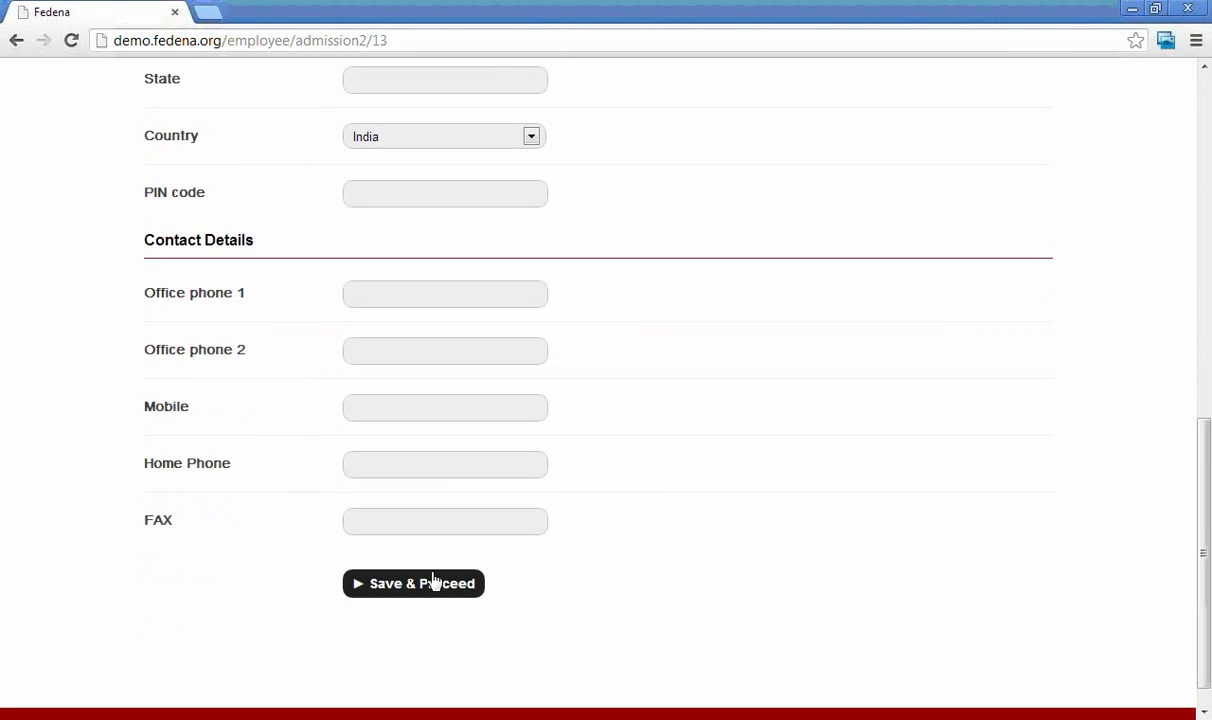
click(414, 596)
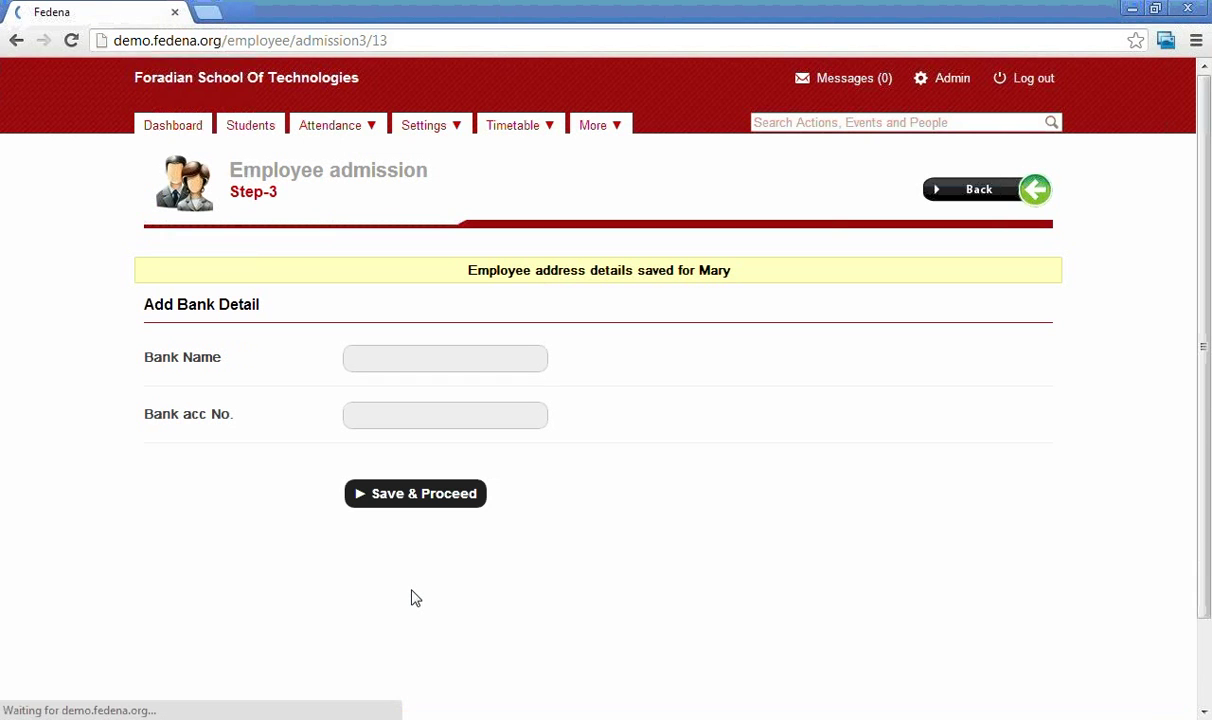
Step: Enter Axis bank as the bank name and the bank account number, then save and proceed
click(398, 360)
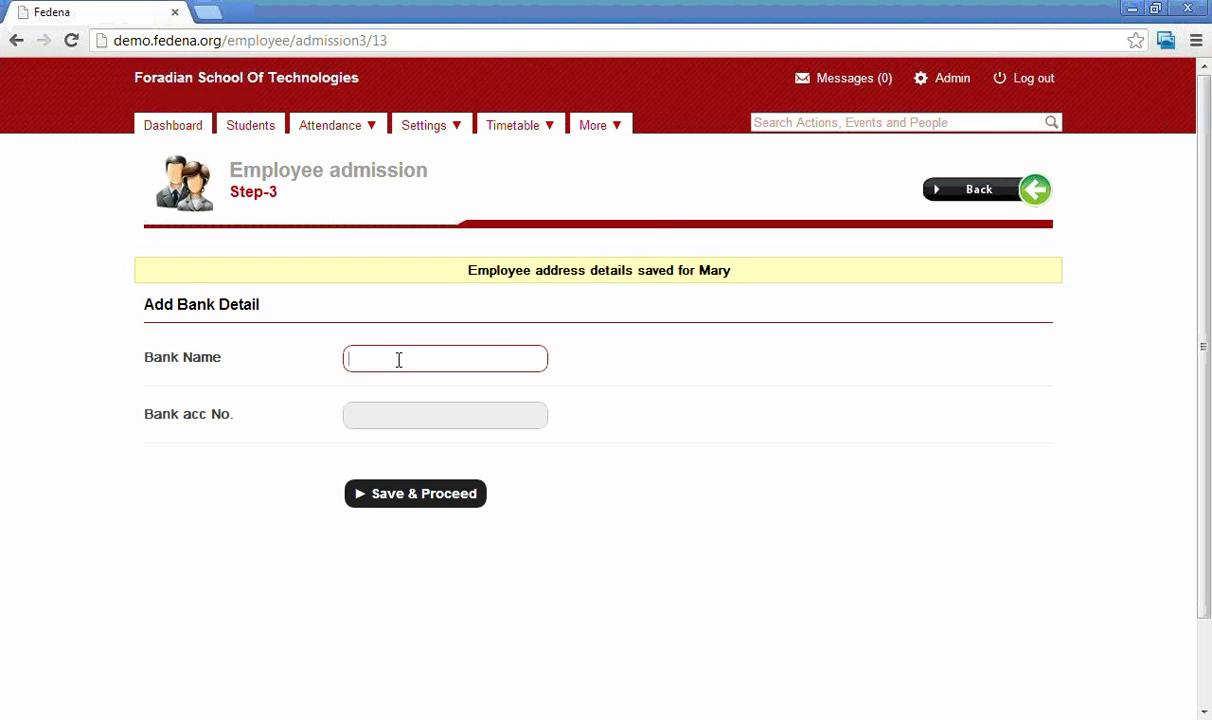
text(Axis bank4567987)
key(BackSpace)
key(BackSpace)
key(BackSpace)
key(BackSpace)
key(BackSpace)
key(BackSpace)
key(BackSpace)
click(390, 418)
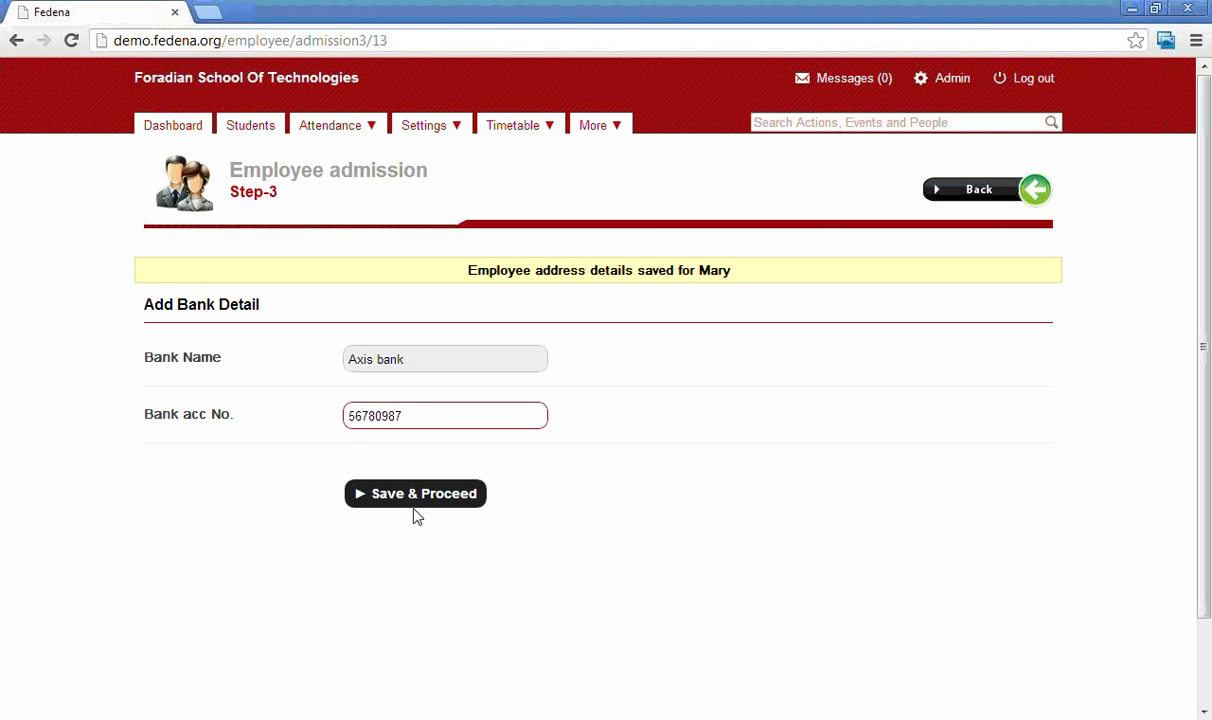
click(425, 500)
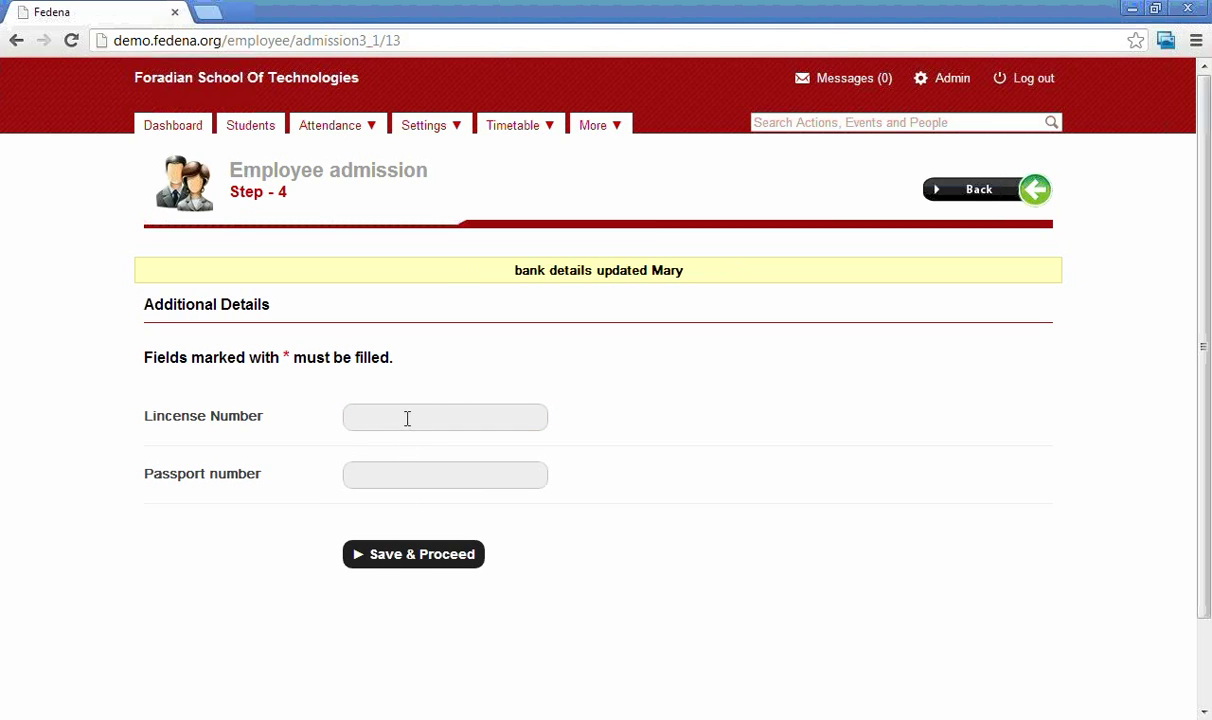
Step: Skip the additional details step and save the Set Privilege page unchanged
click(421, 565)
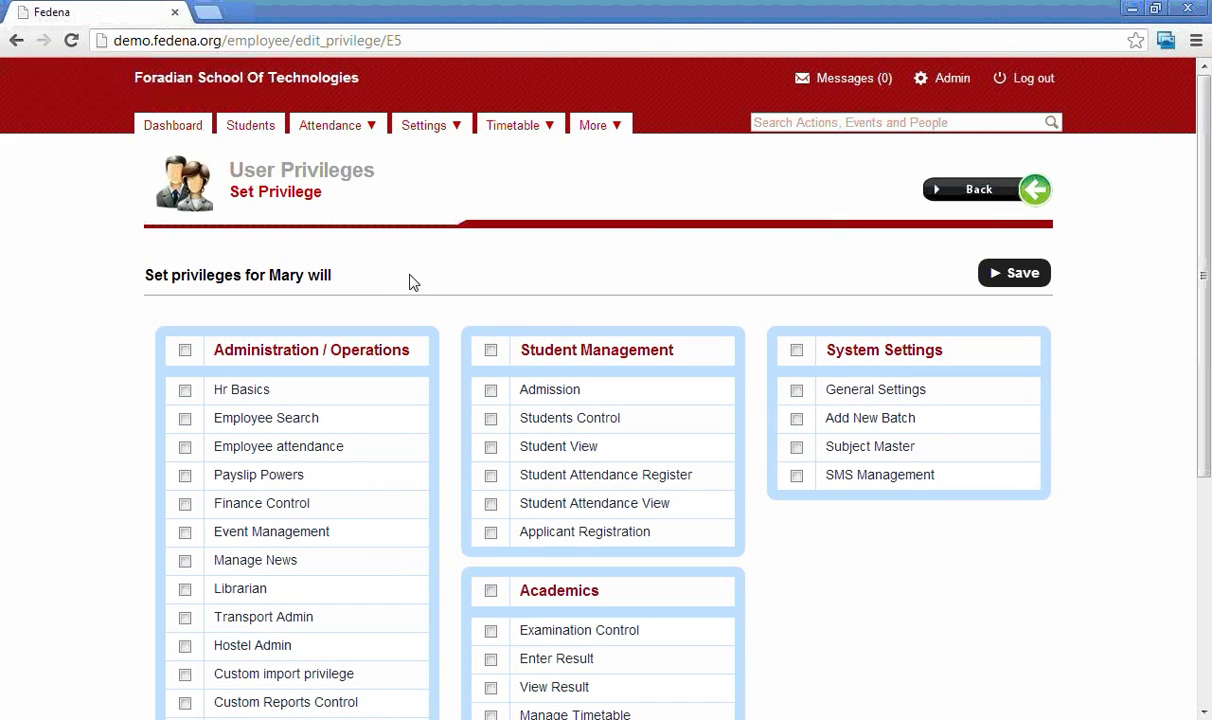
scroll(412, 283, down, 1)
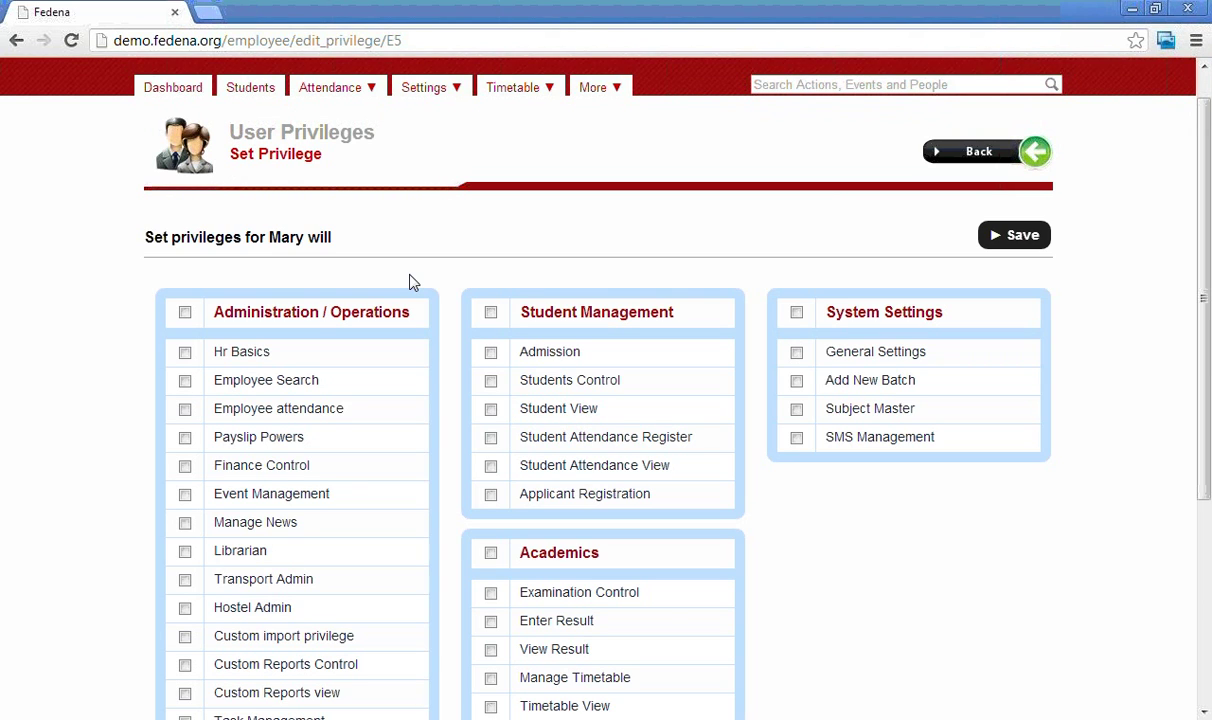
scroll(409, 283, down, 3)
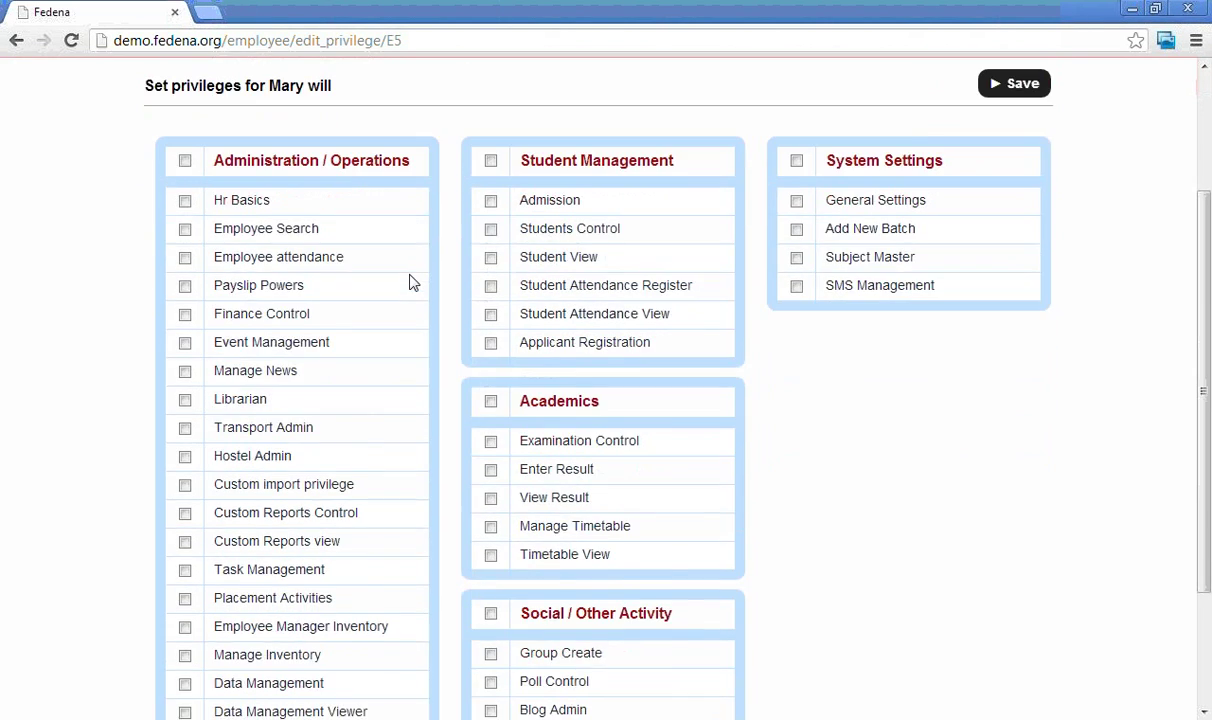
scroll(409, 283, down, 2)
scroll(409, 283, up, 1)
scroll(409, 283, up, 2)
scroll(409, 283, up, 3)
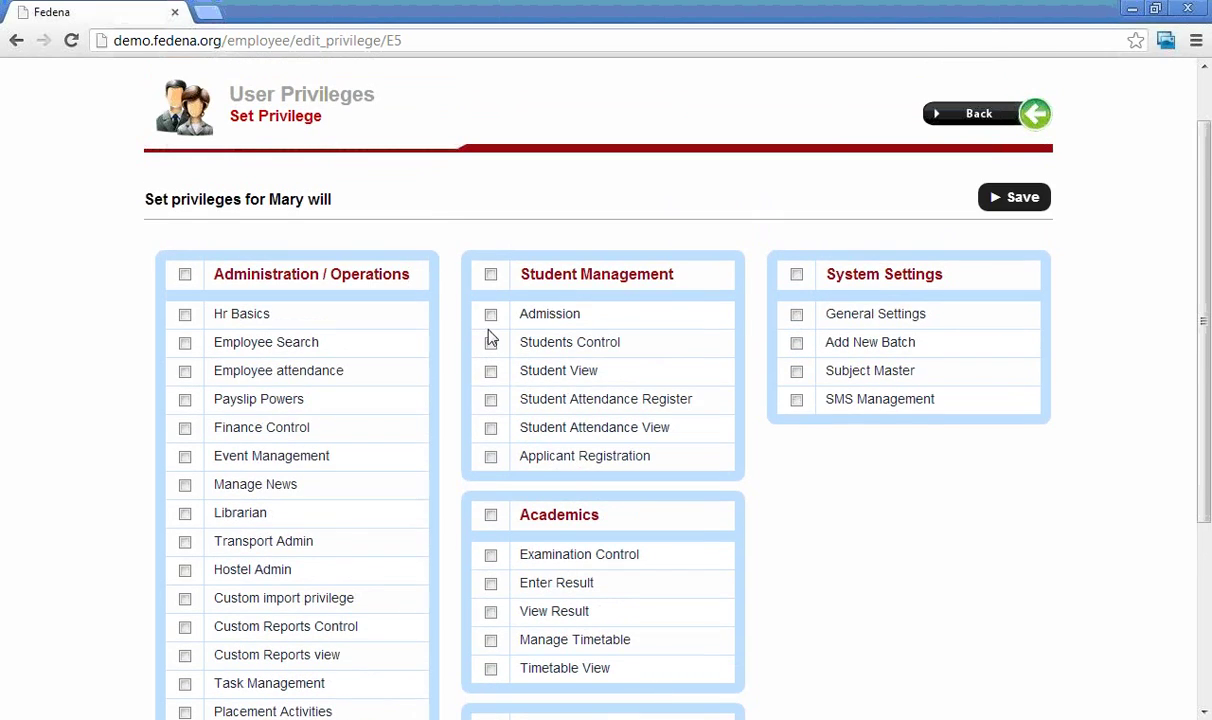
click(1024, 209)
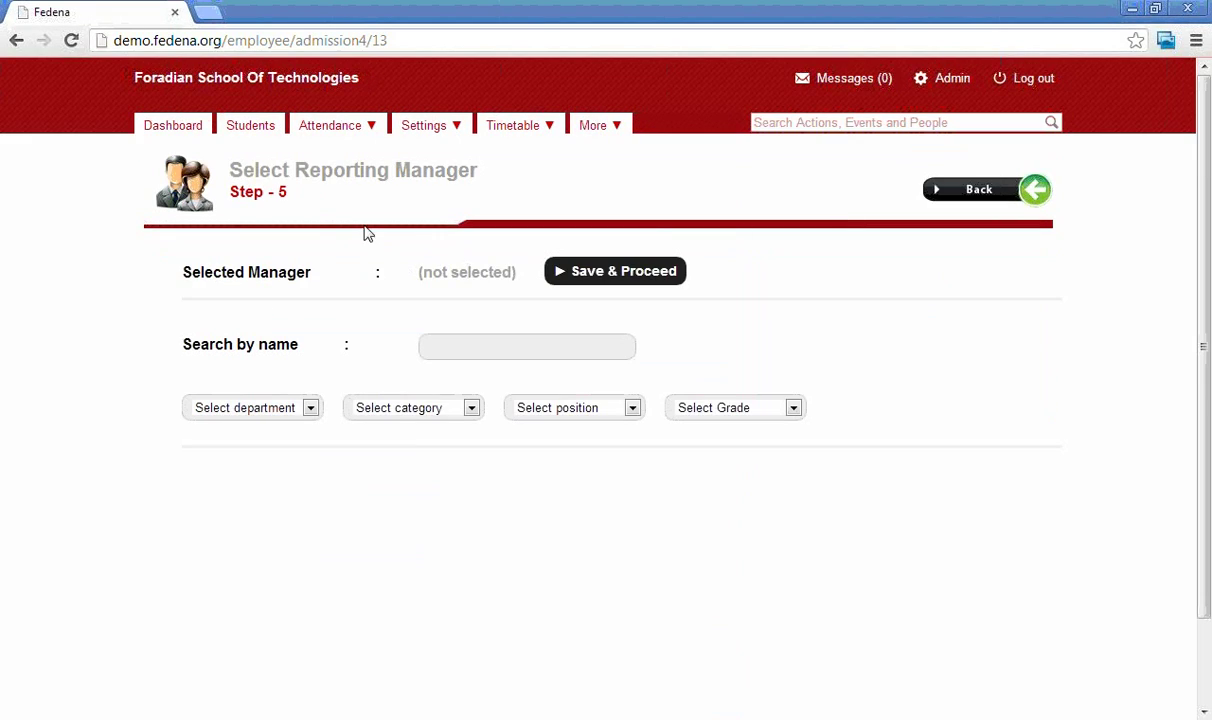
Step: Search 'admin' and save Admin User as the employee's reporting manager
click(464, 348)
text(admin)
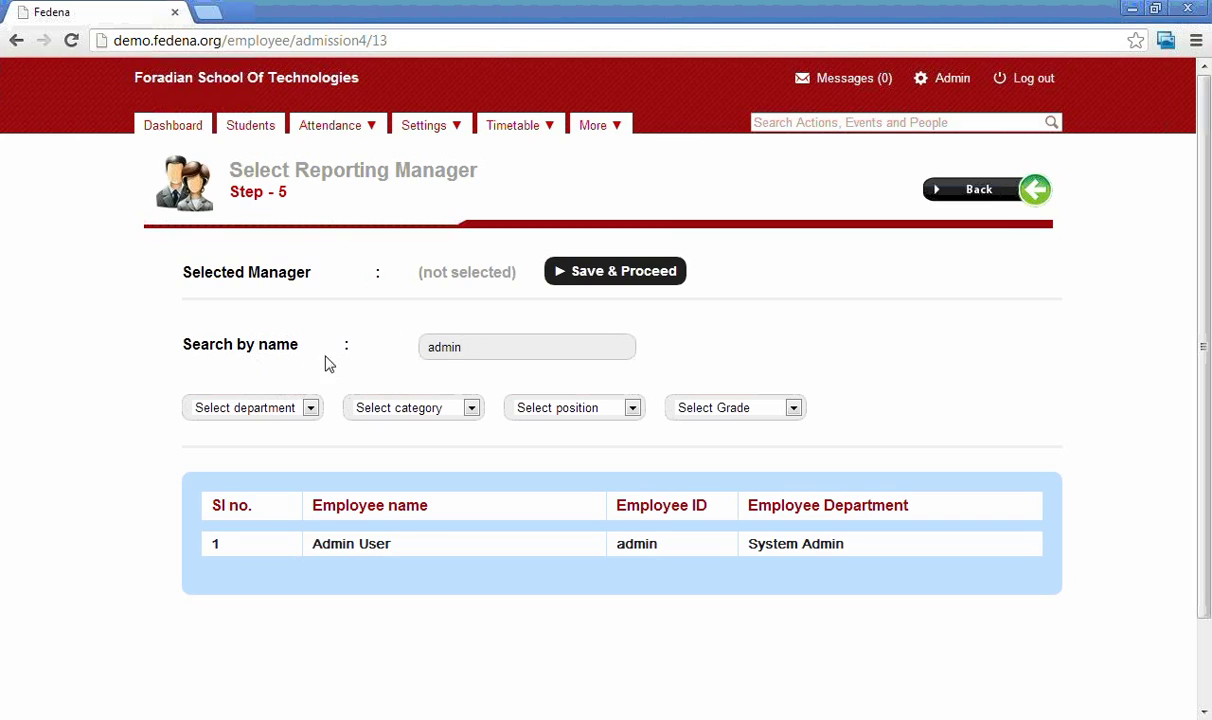
click(371, 545)
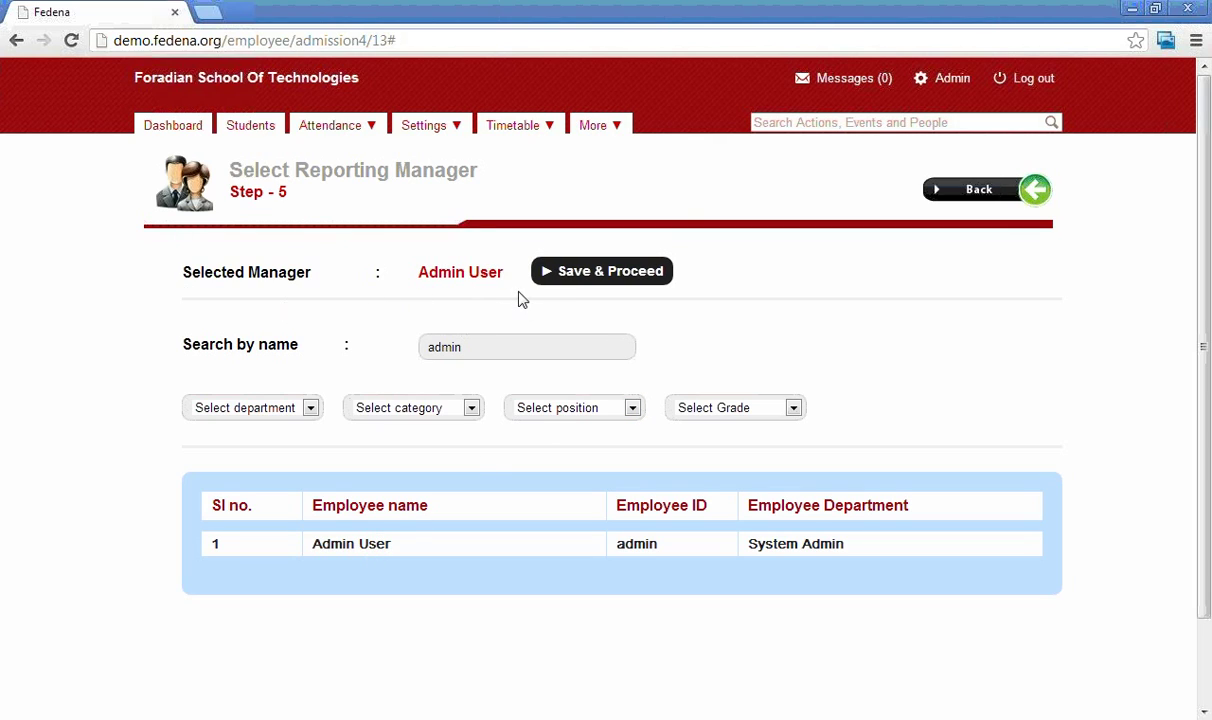
click(596, 279)
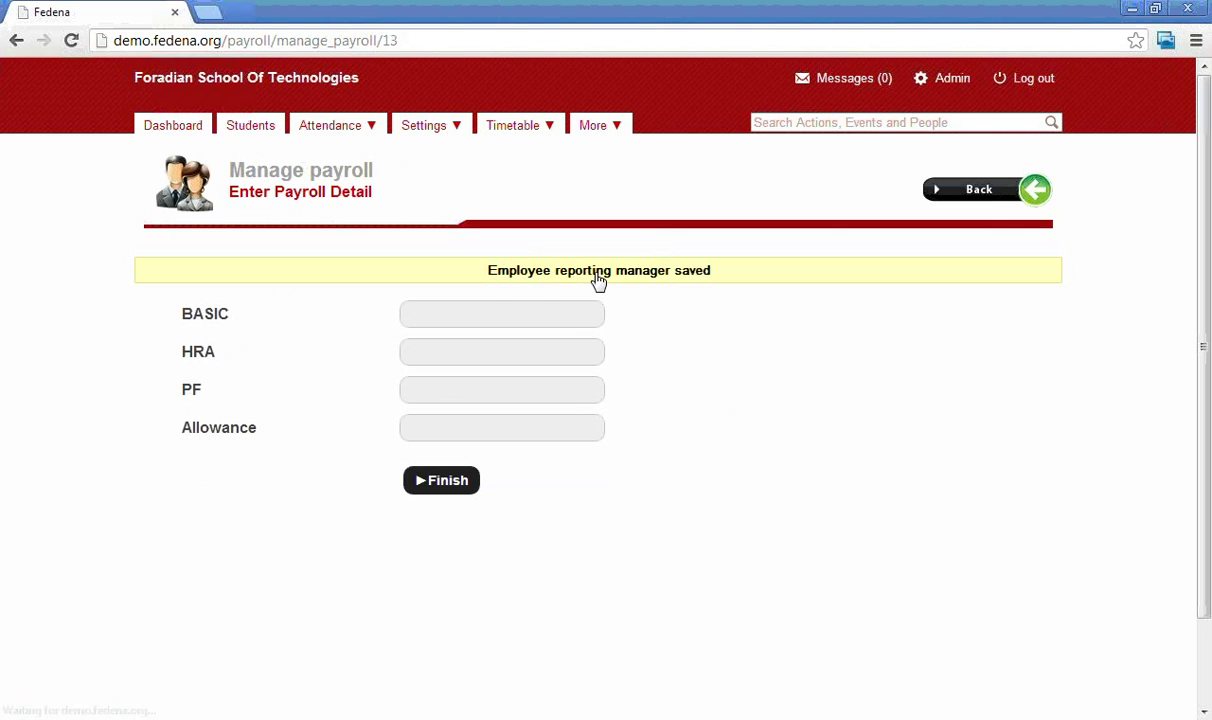
Step: Enter BASIC 25000 and HRA 500 in payroll and finish the admission
click(467, 309)
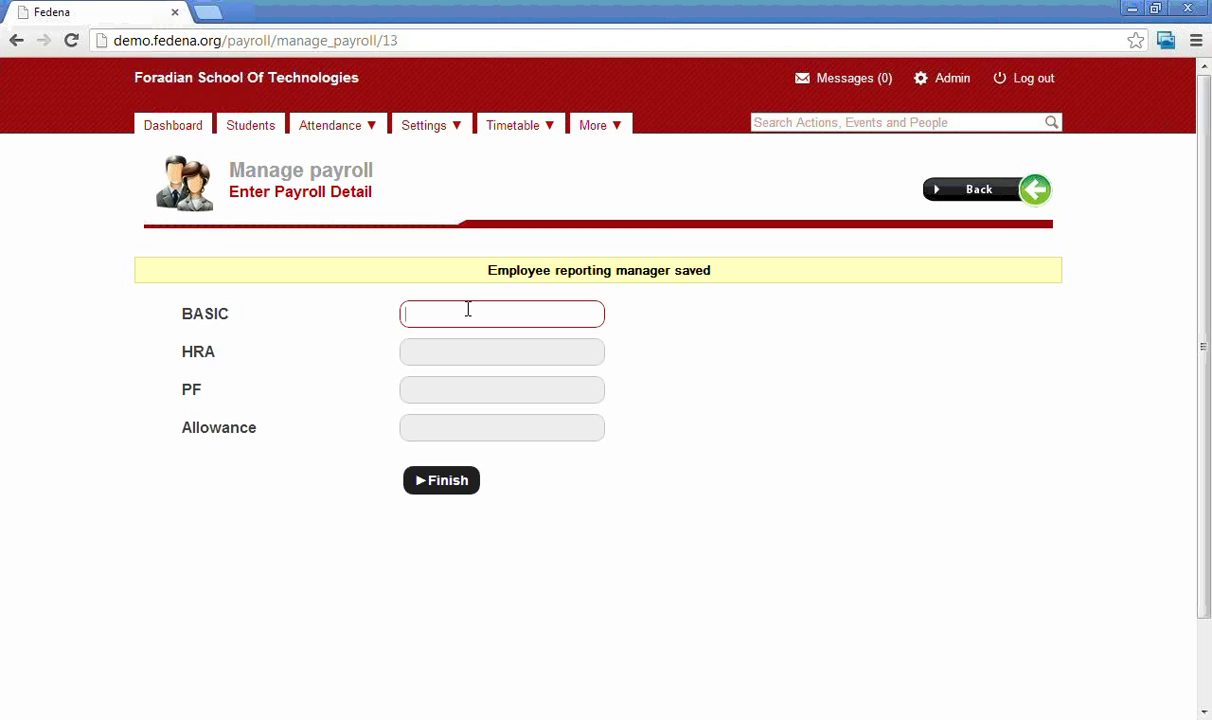
text(25000)
click(463, 348)
text(500)
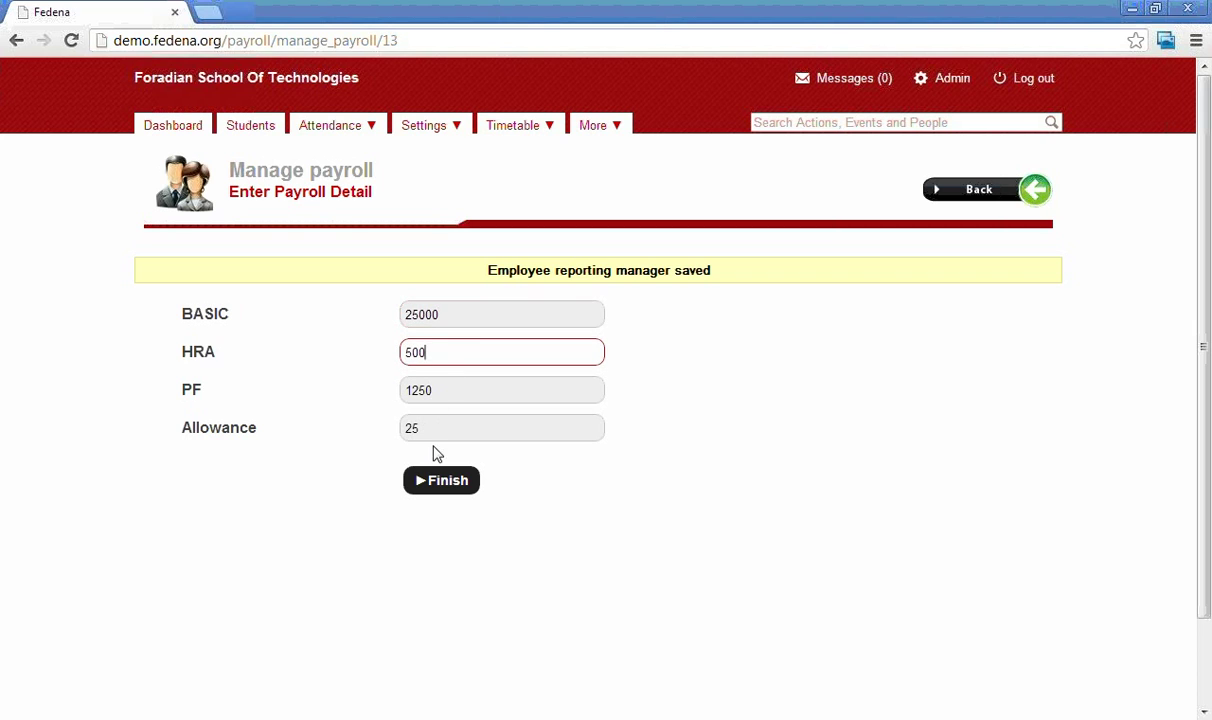
click(446, 484)
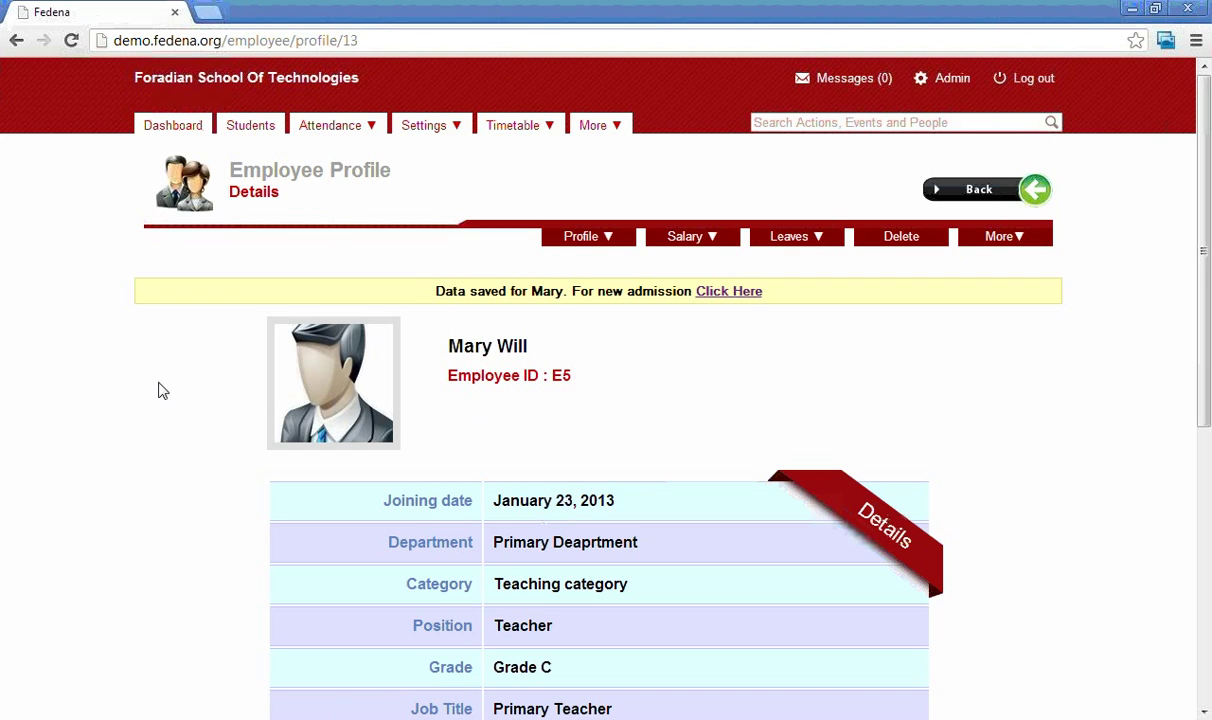
scroll(163, 390, down, 1)
scroll(163, 390, down, 1)
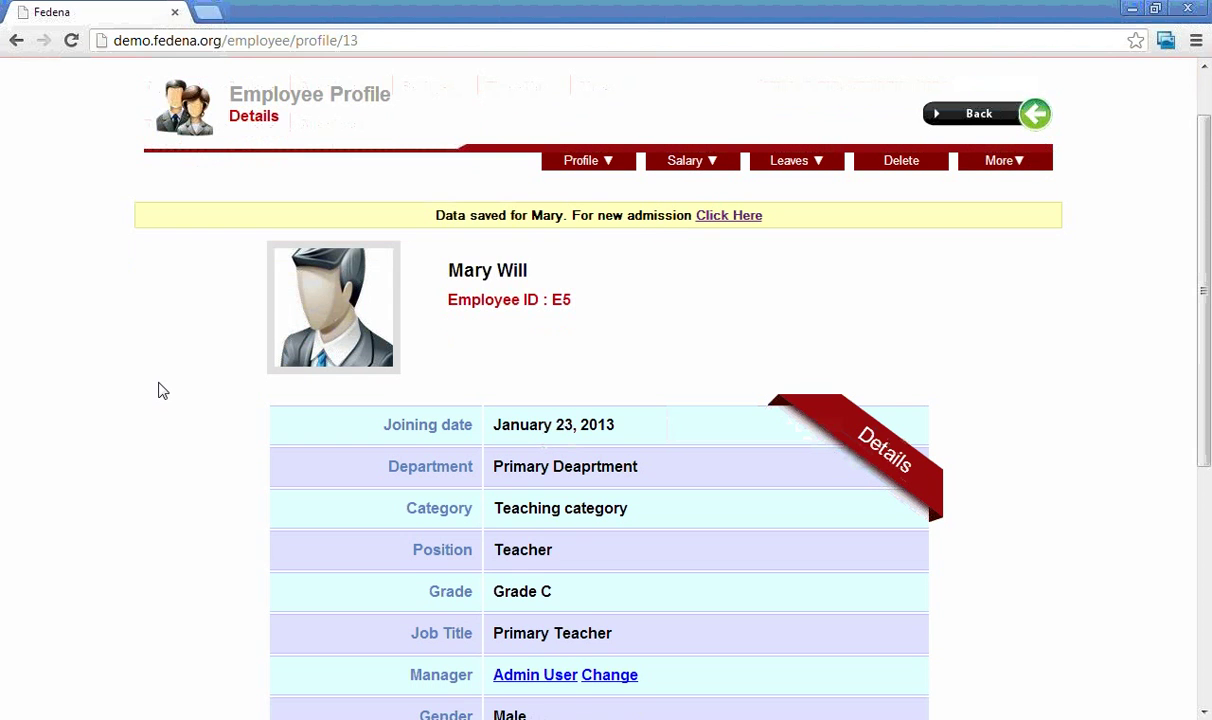
scroll(163, 390, down, 1)
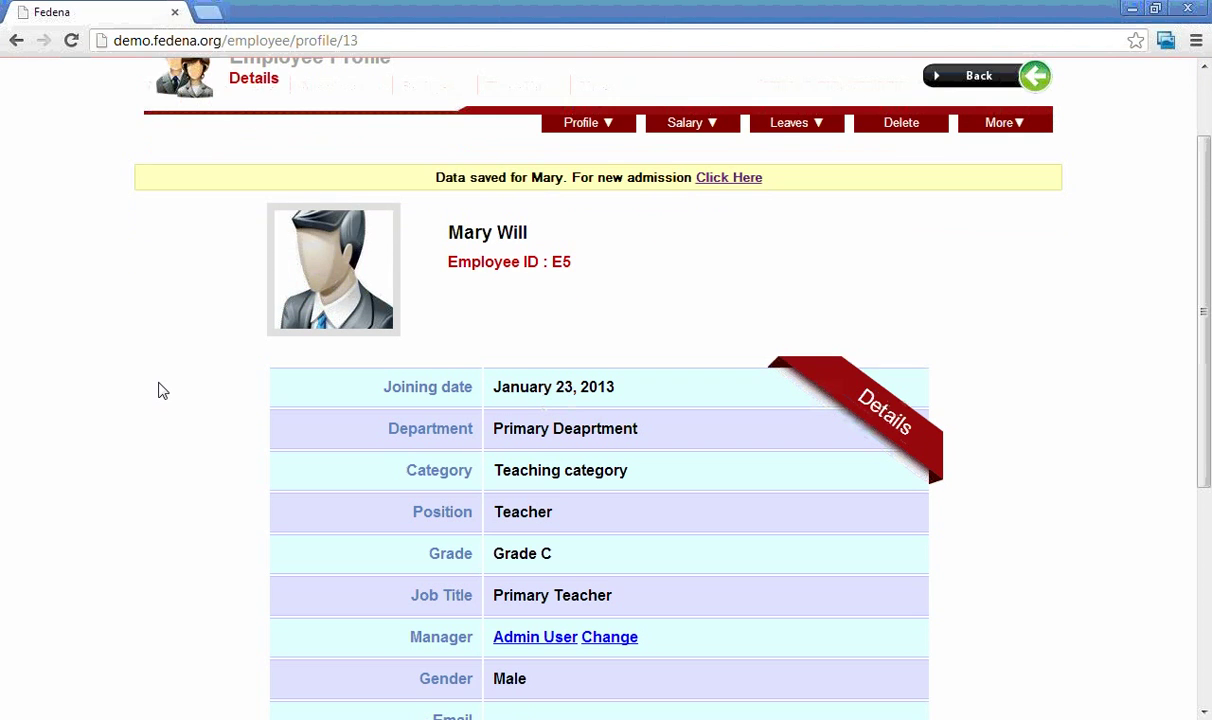
scroll(163, 390, up, 3)
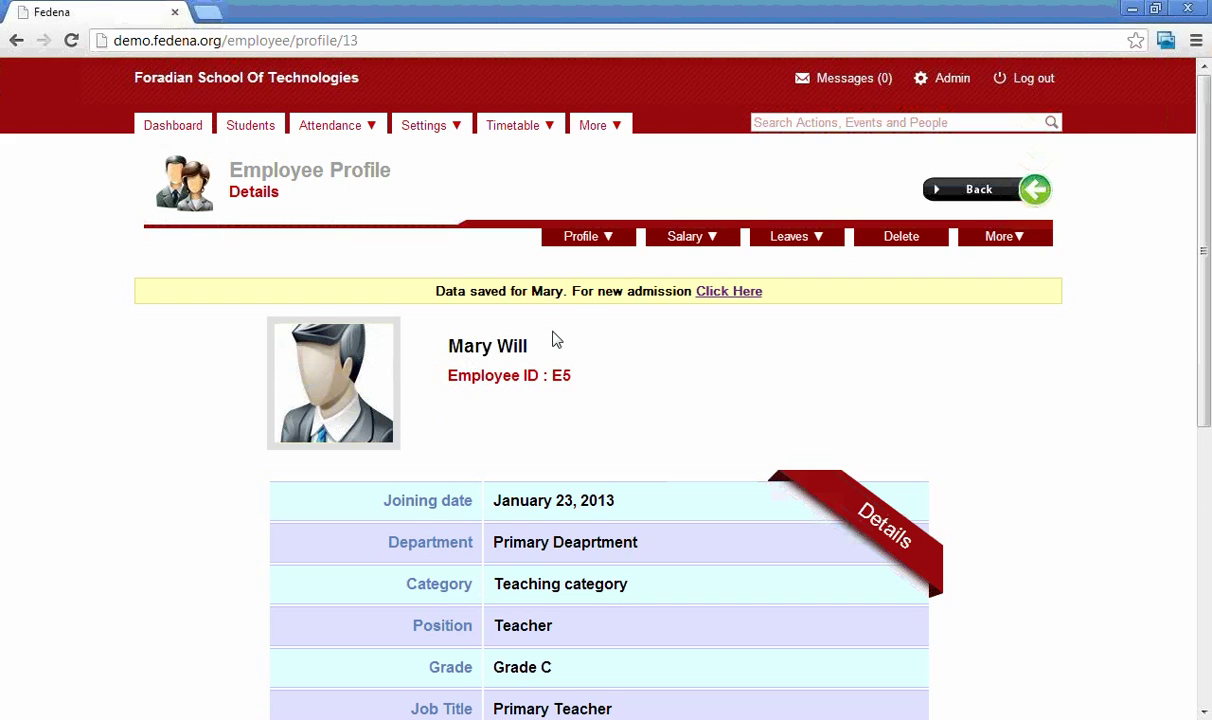
click(584, 244)
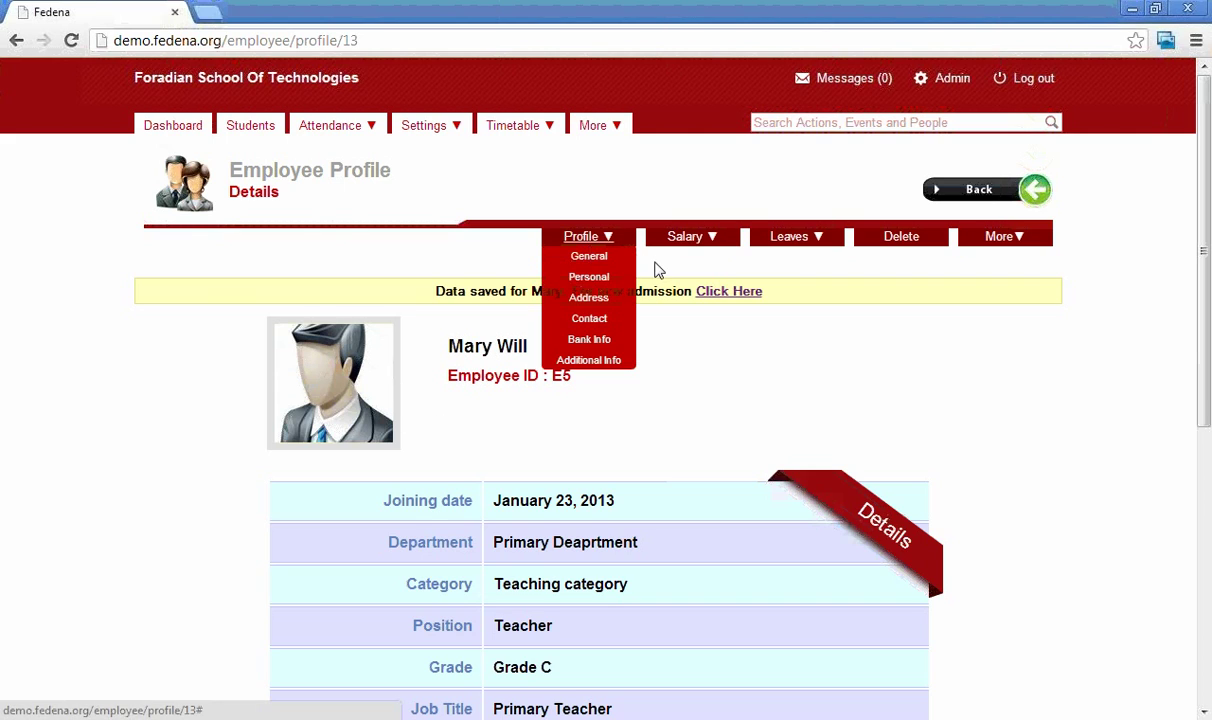
click(695, 242)
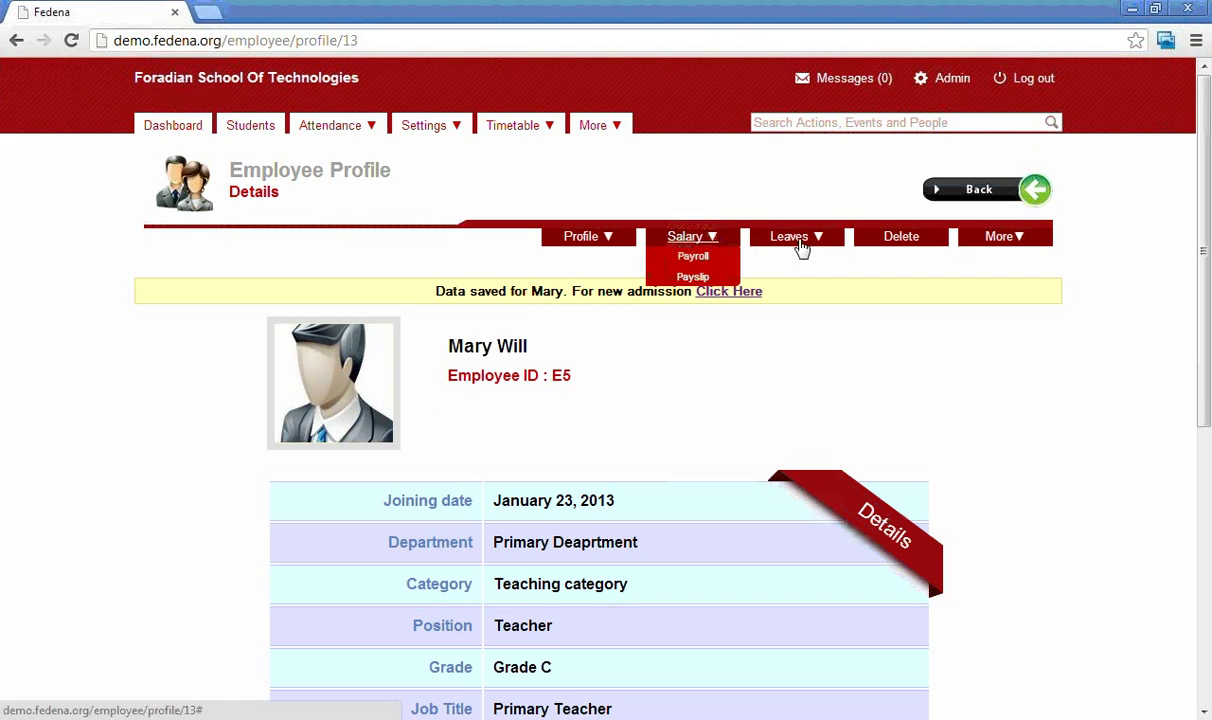
mouse_move(1007, 255)
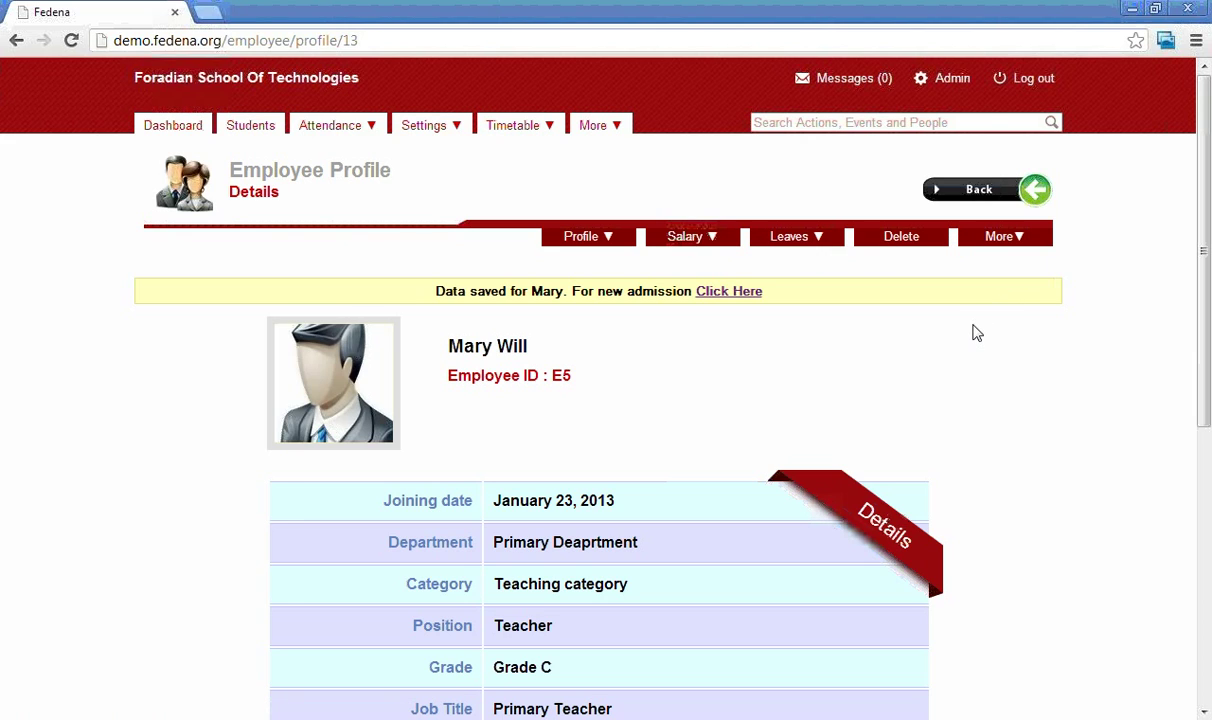
scroll(977, 333, down, 3)
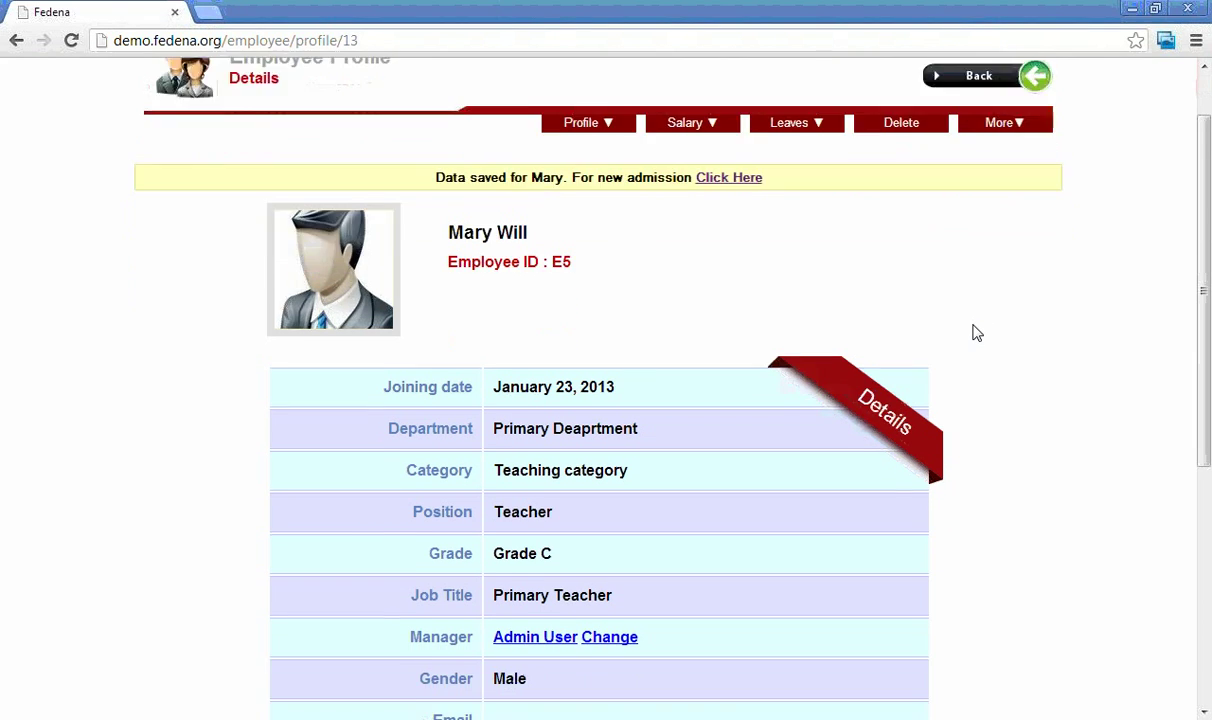
scroll(977, 333, up, 3)
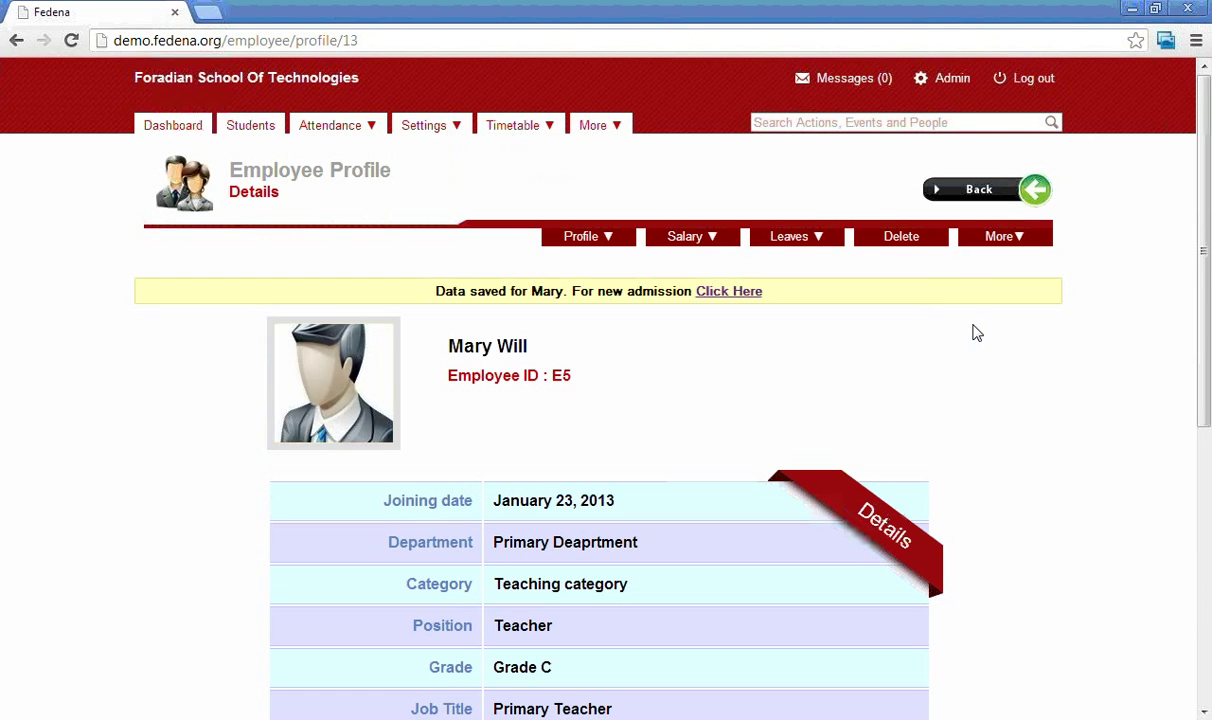
mouse_move(617, 127)
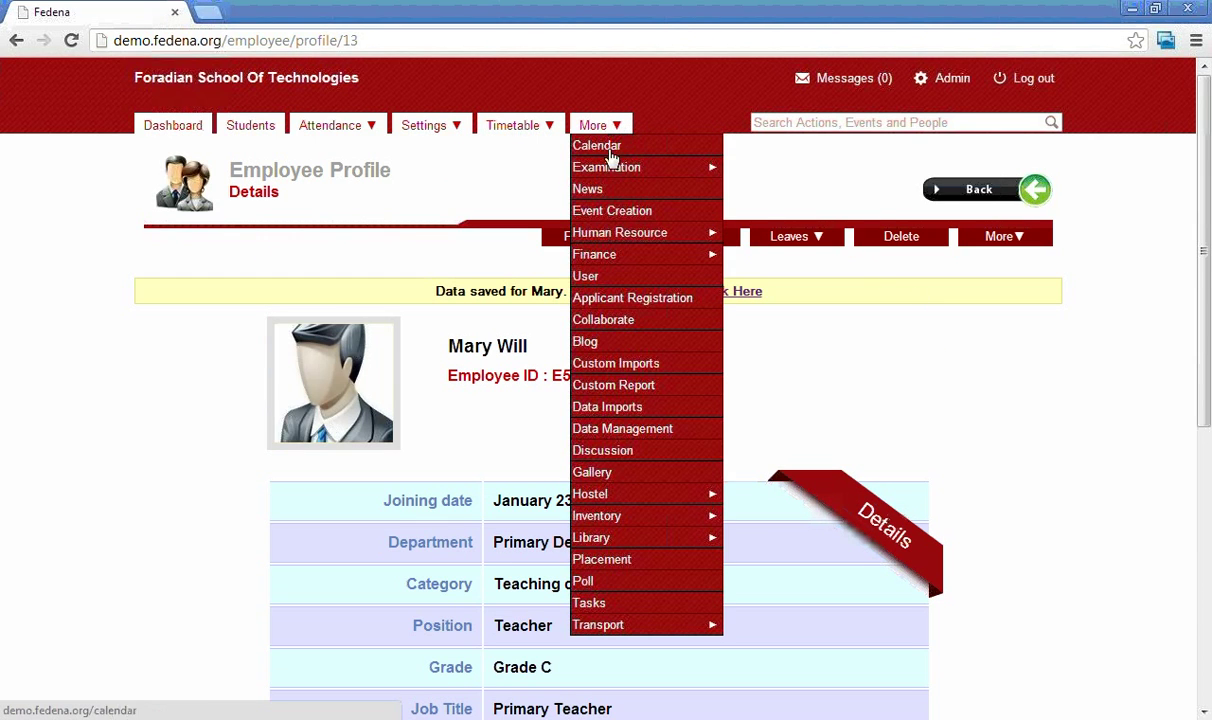
Step: Go to Human Resource > Employee Management > Employee Subject Association
click(608, 232)
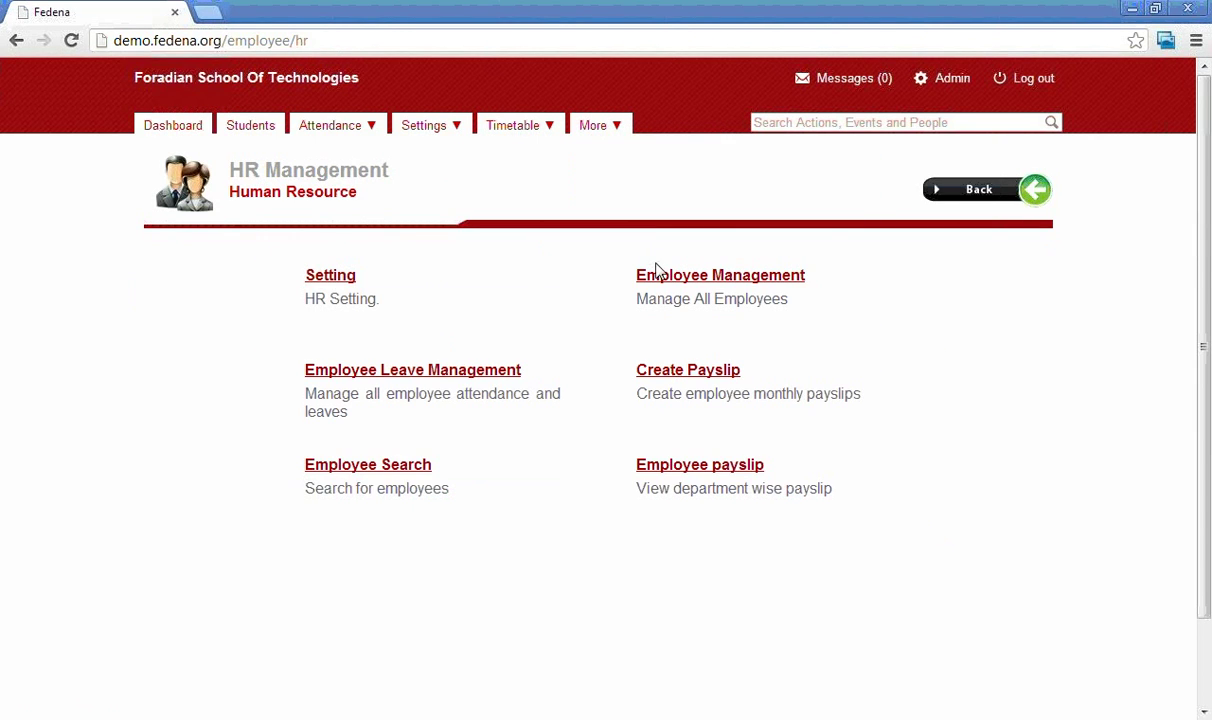
click(661, 283)
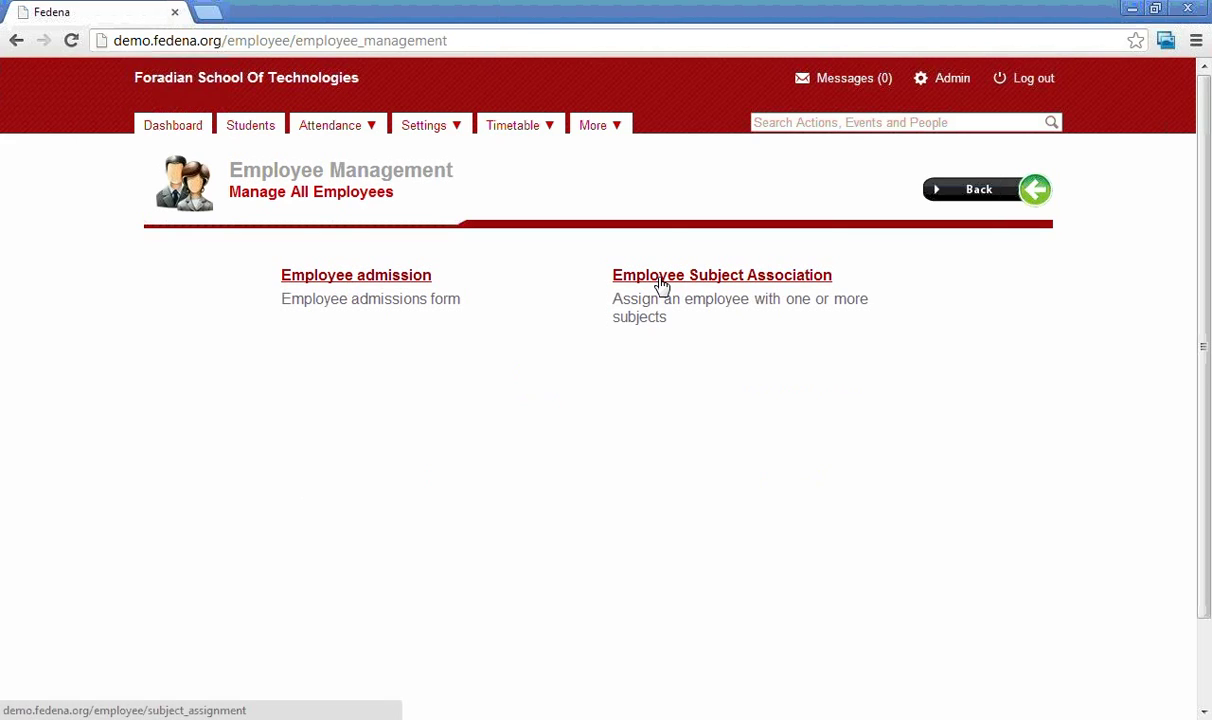
click(661, 285)
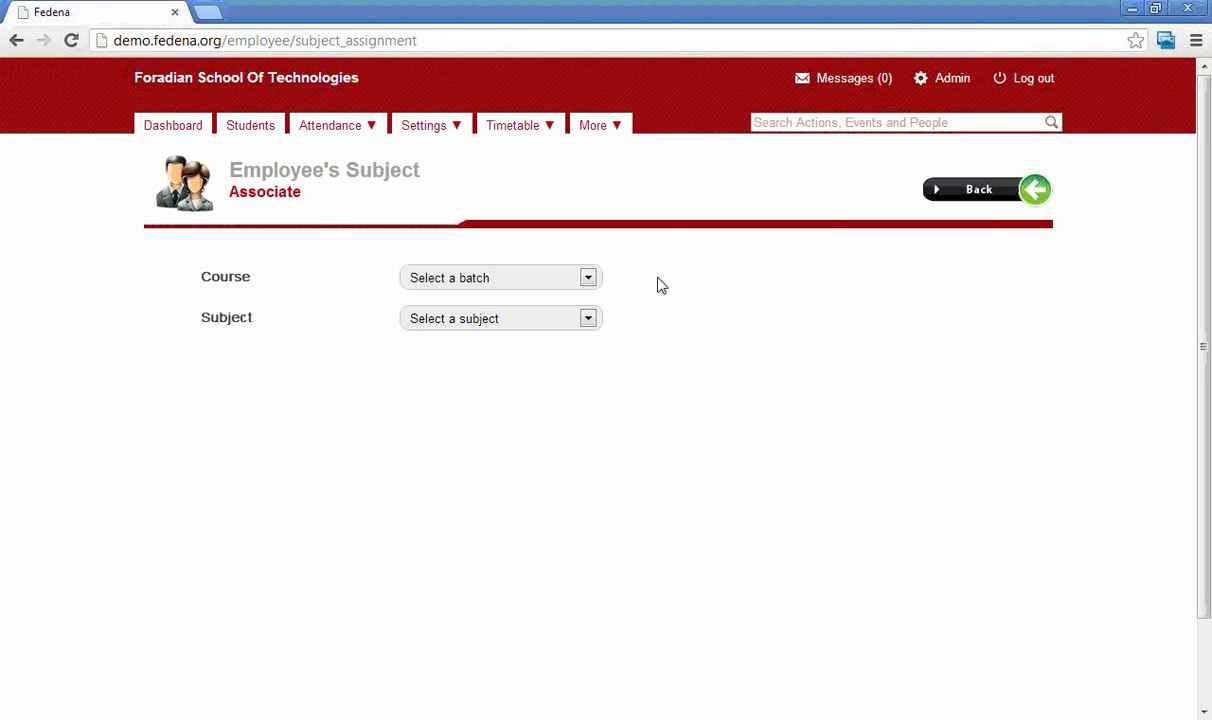
Step: Assign the new Primary Department employee to Mathematics for batch G1 A - 2012 -13
click(573, 283)
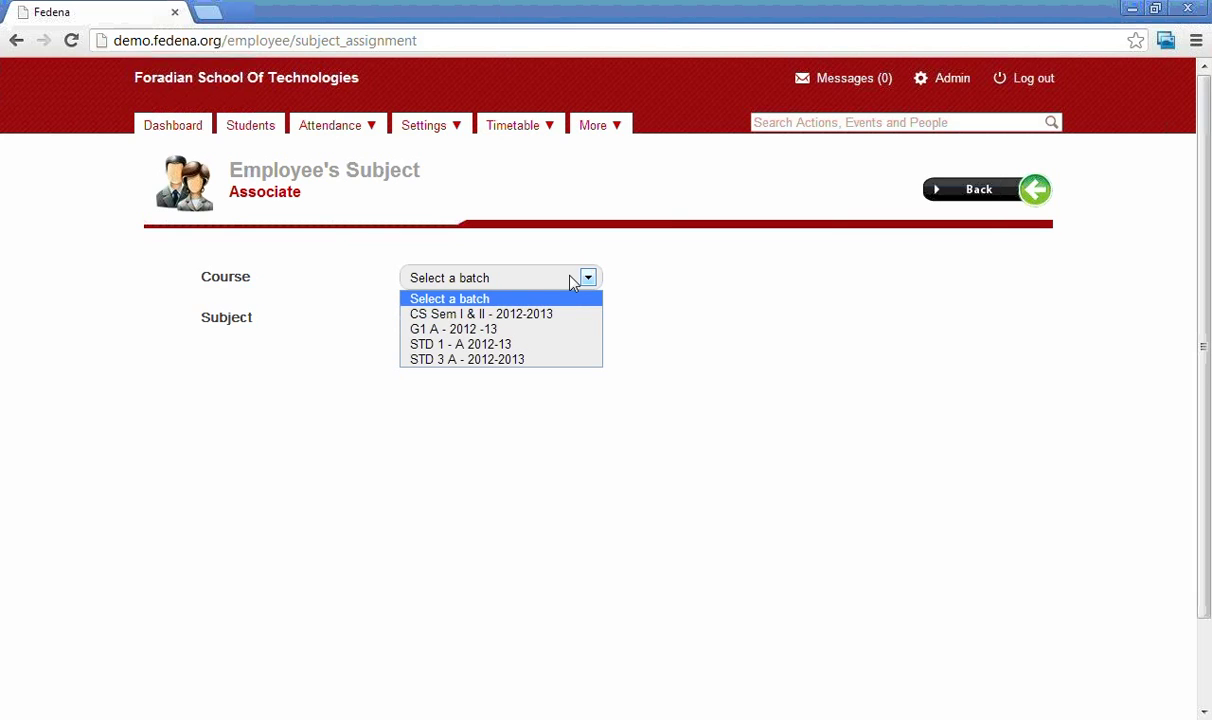
click(531, 330)
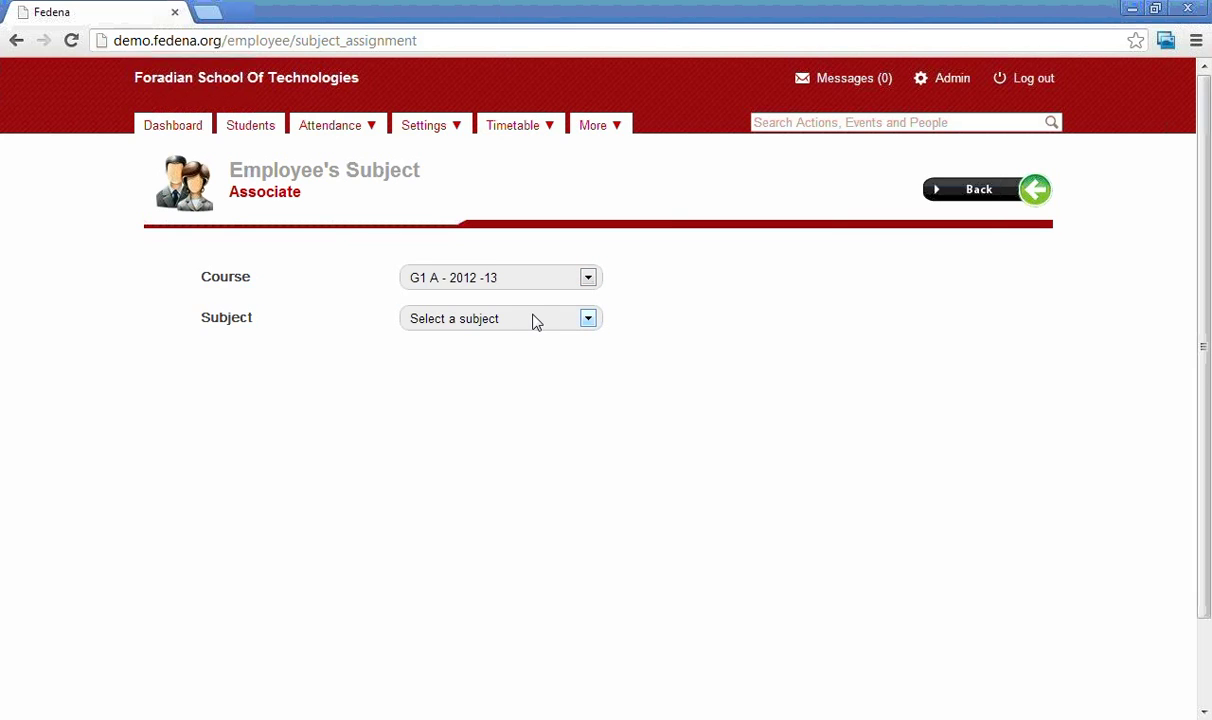
click(533, 320)
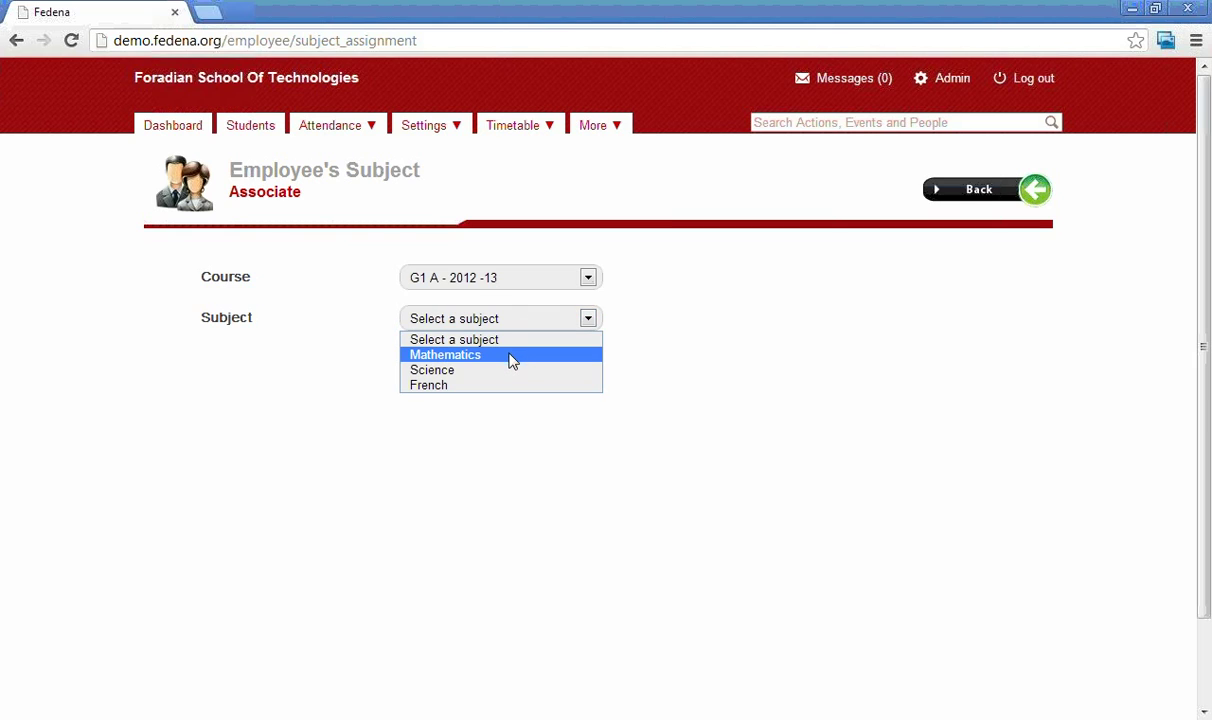
click(511, 356)
click(563, 446)
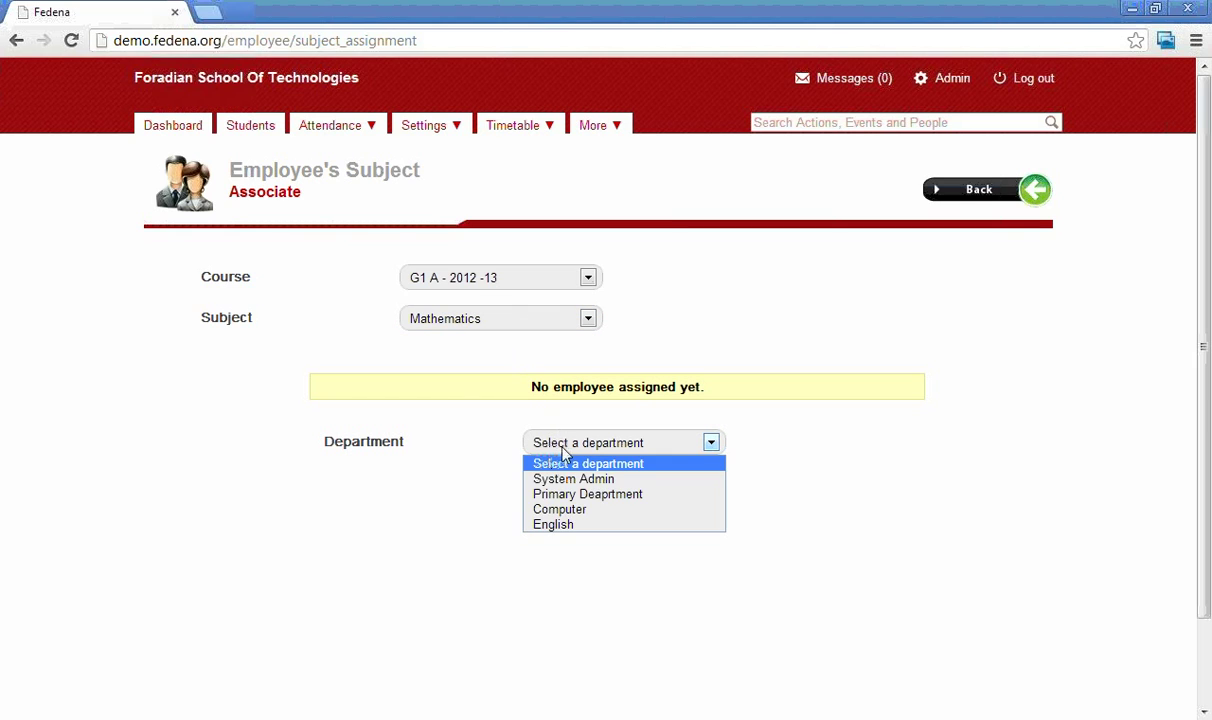
click(560, 494)
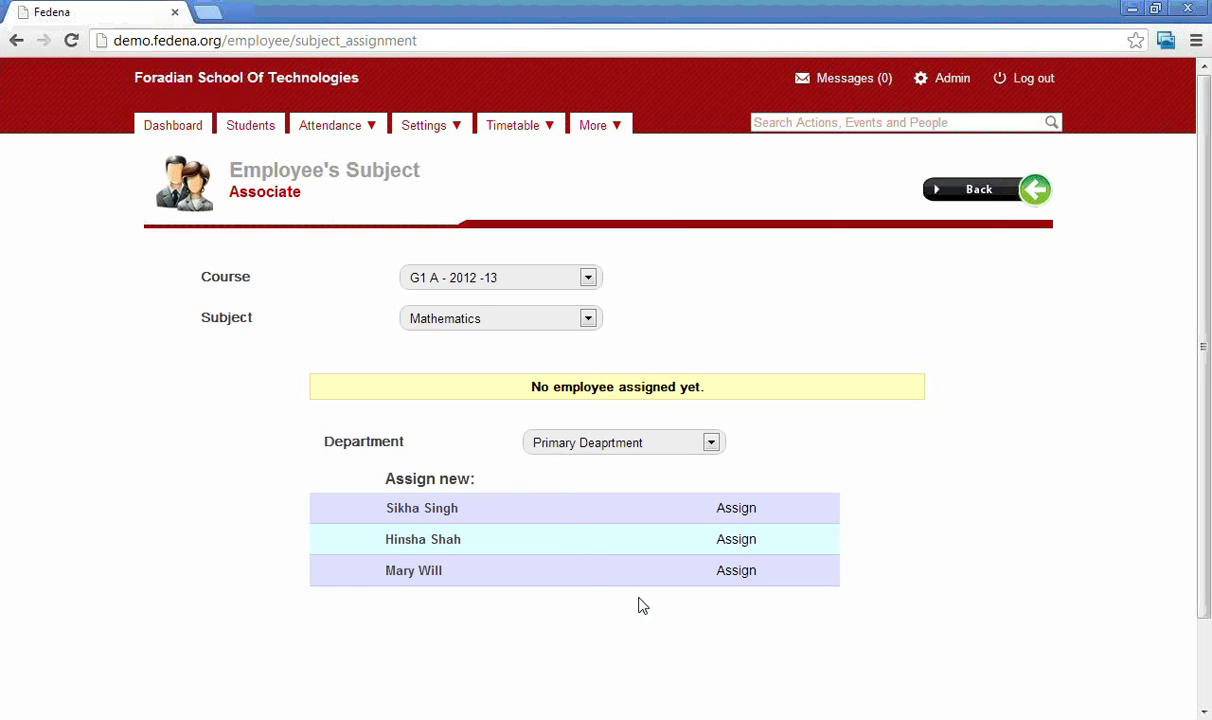
click(736, 571)
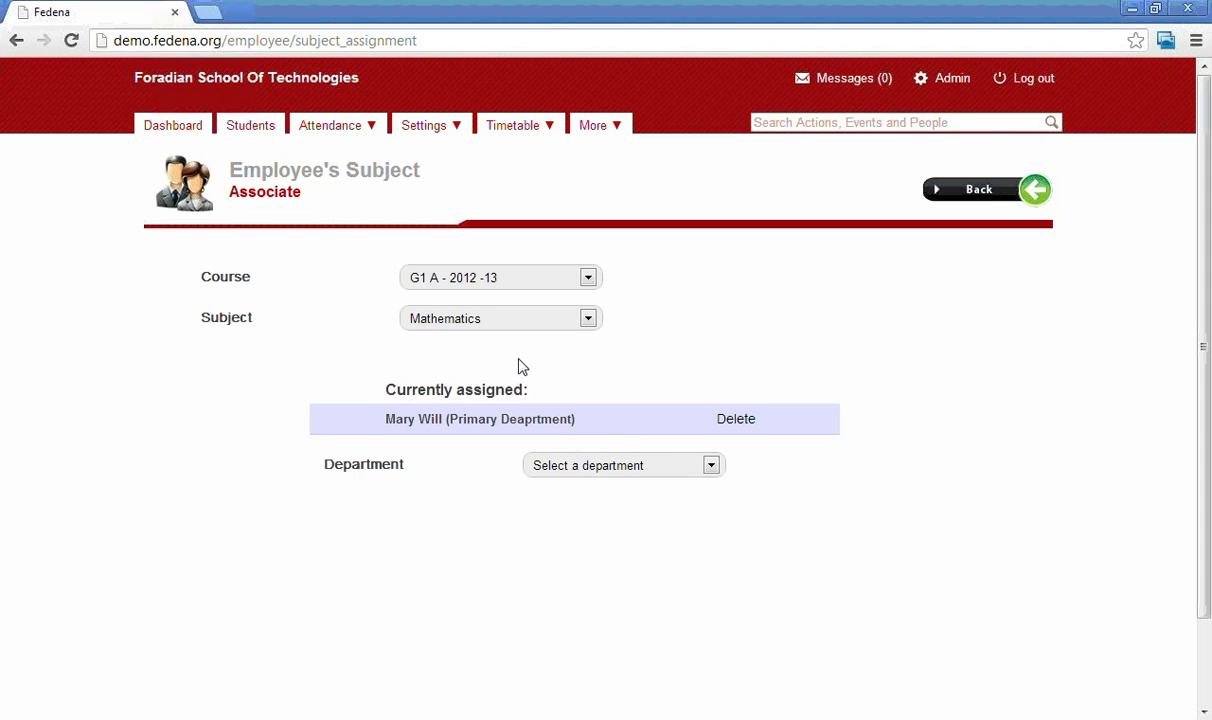
click(597, 125)
Step: Go to Human Resource > Employee Leave Management > Add Leave types
click(633, 233)
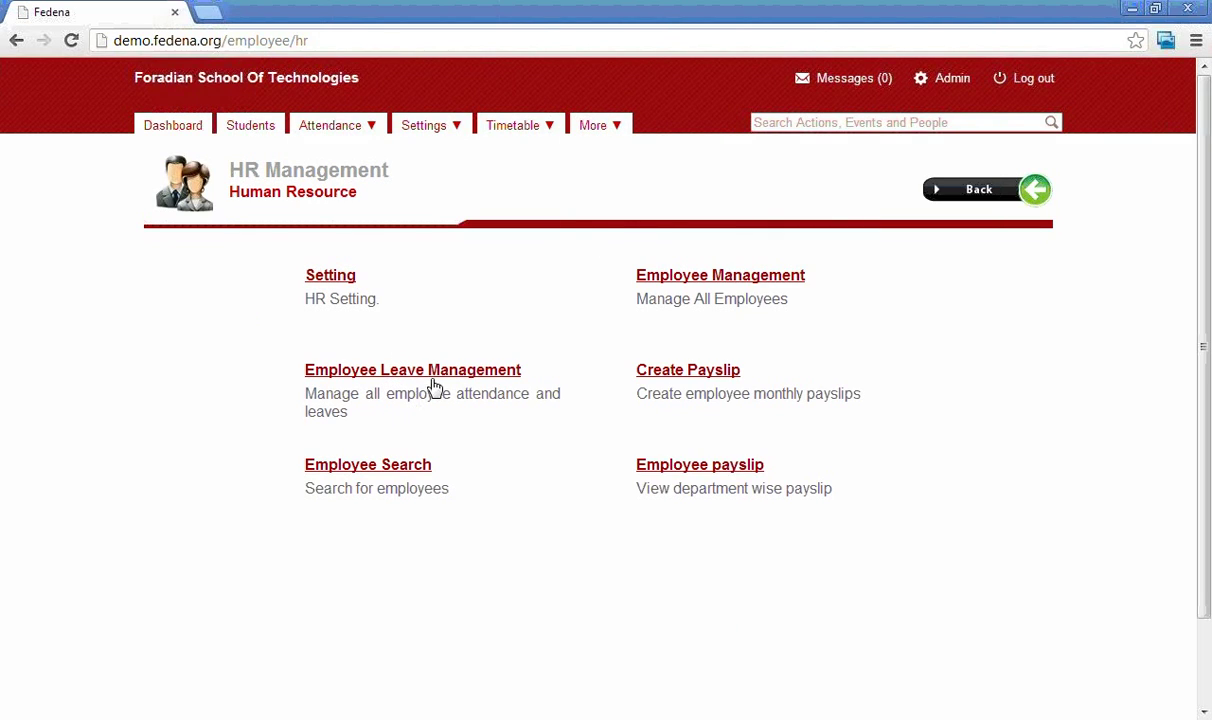
click(435, 375)
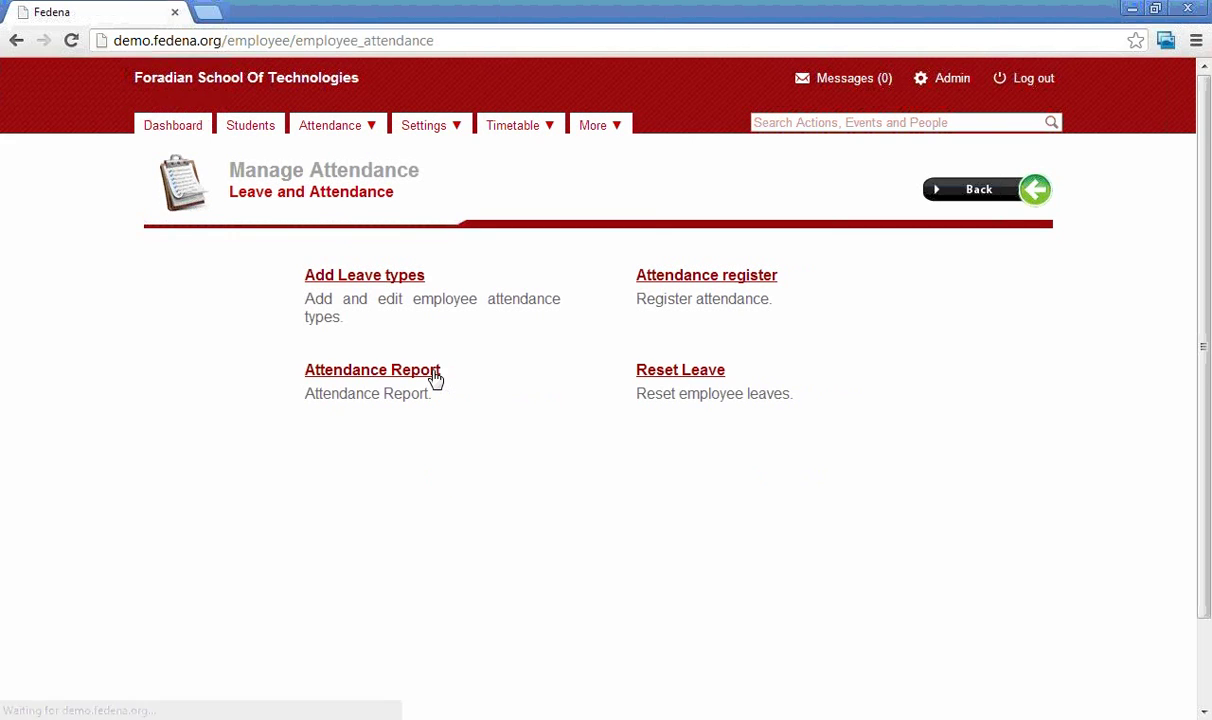
click(390, 288)
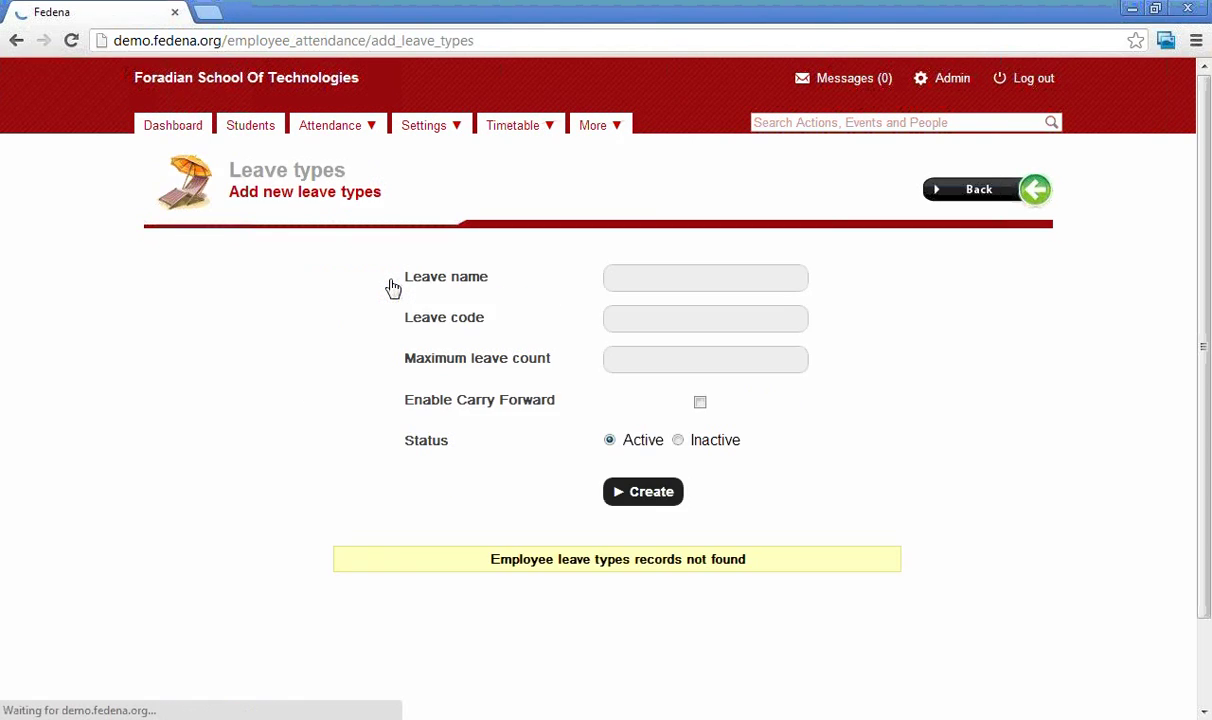
Step: Create the Casual Leave type with code CL and a maximum of 12 leaves
click(644, 283)
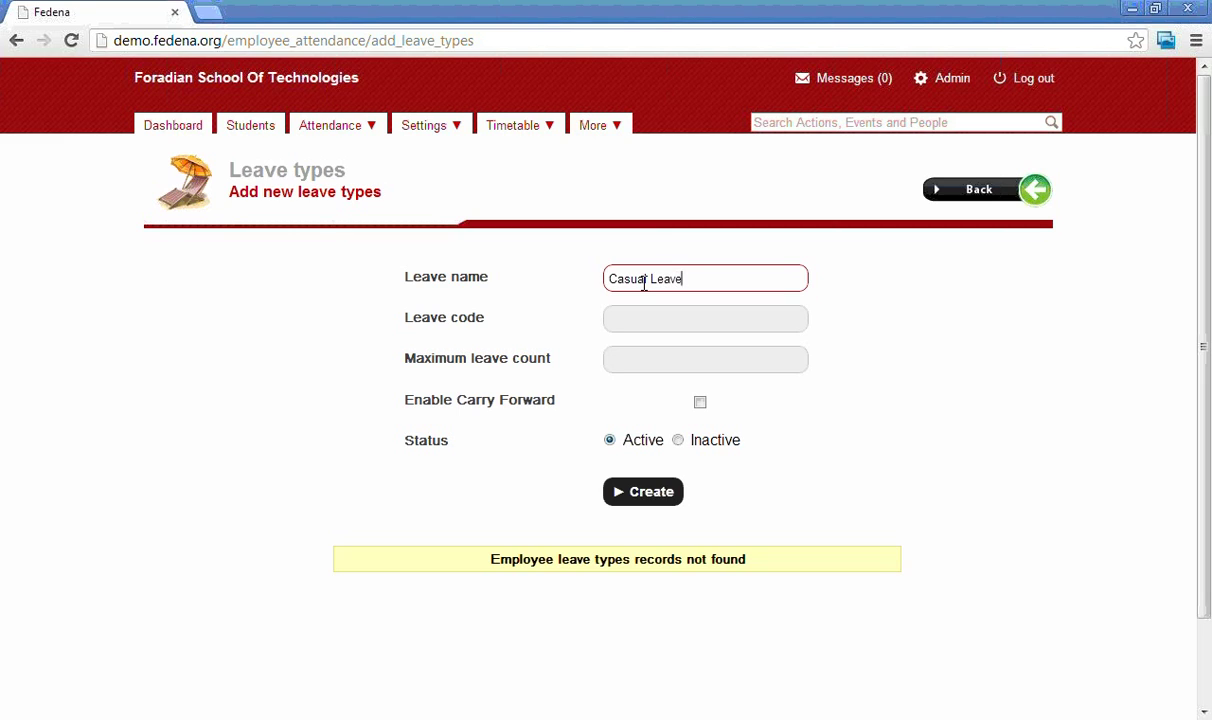
click(649, 323)
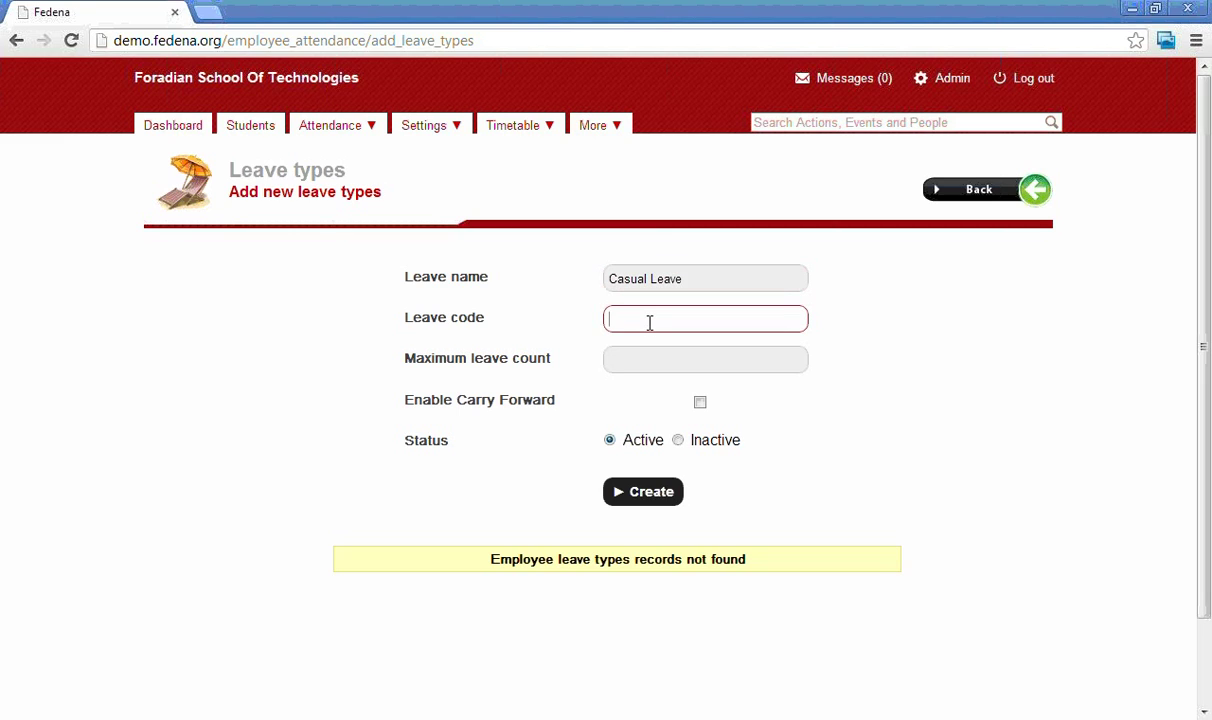
click(631, 357)
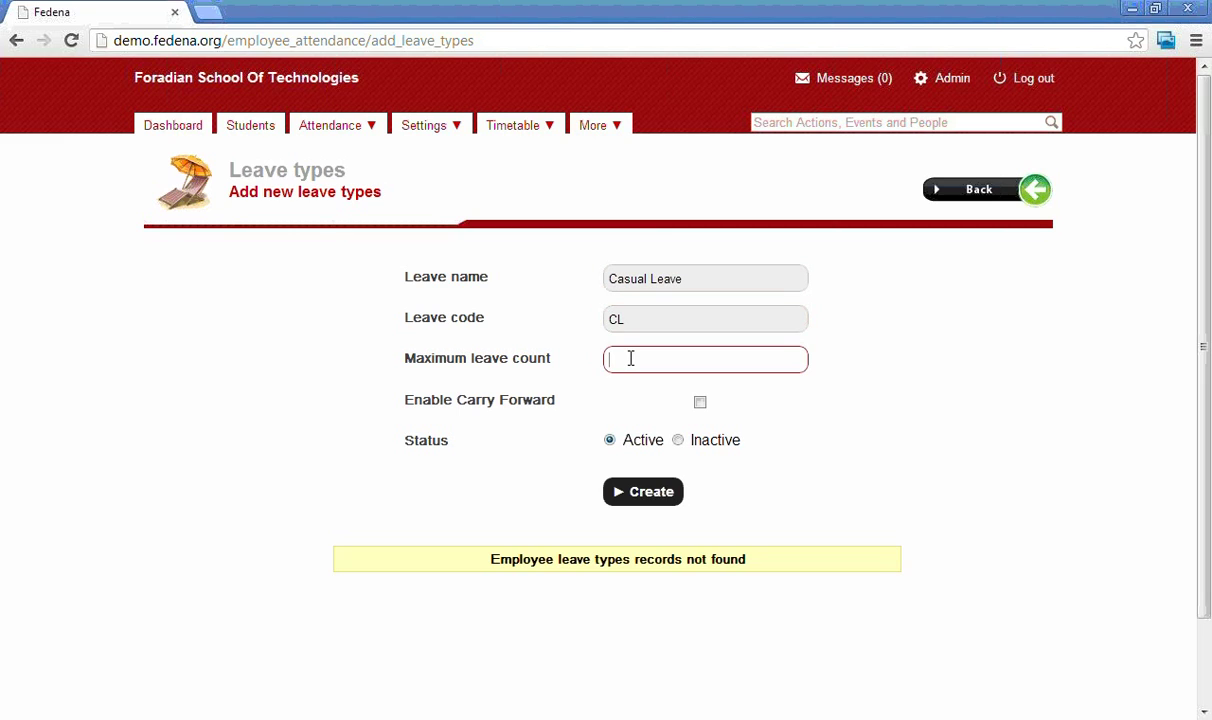
click(643, 494)
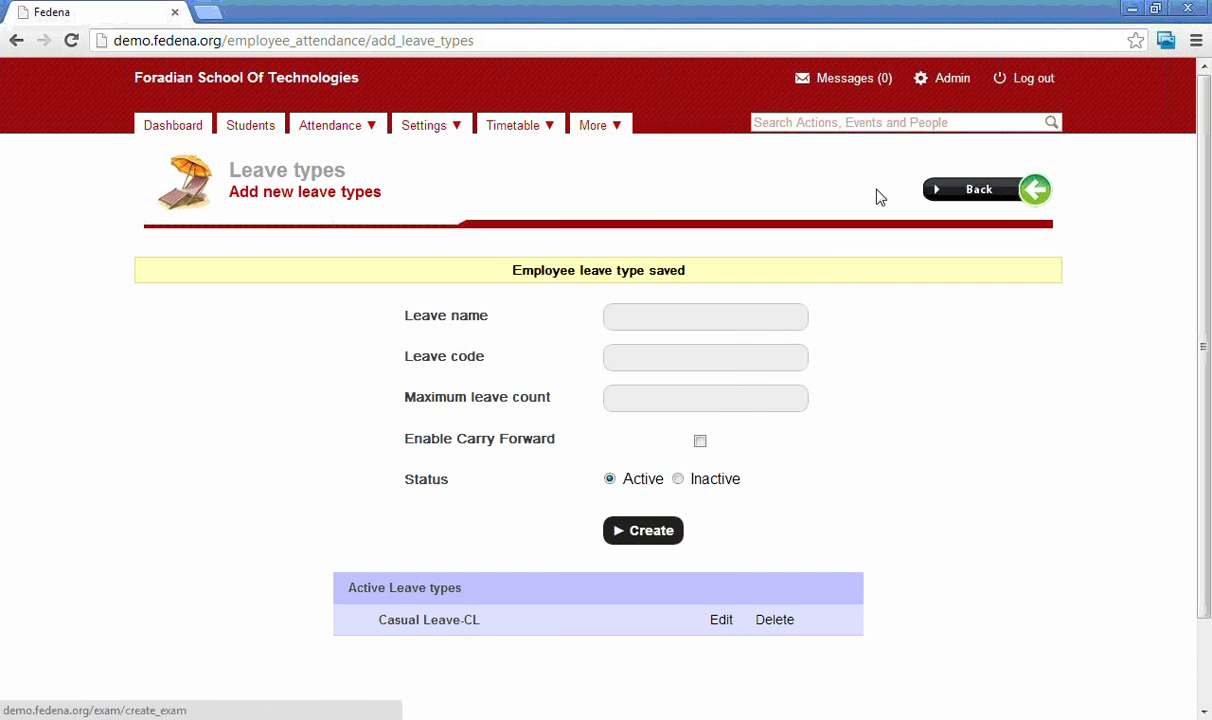
Step: Return to Employee Leave Management under Human Resource
mouse_move(626, 128)
mouse_move(716, 236)
click(750, 283)
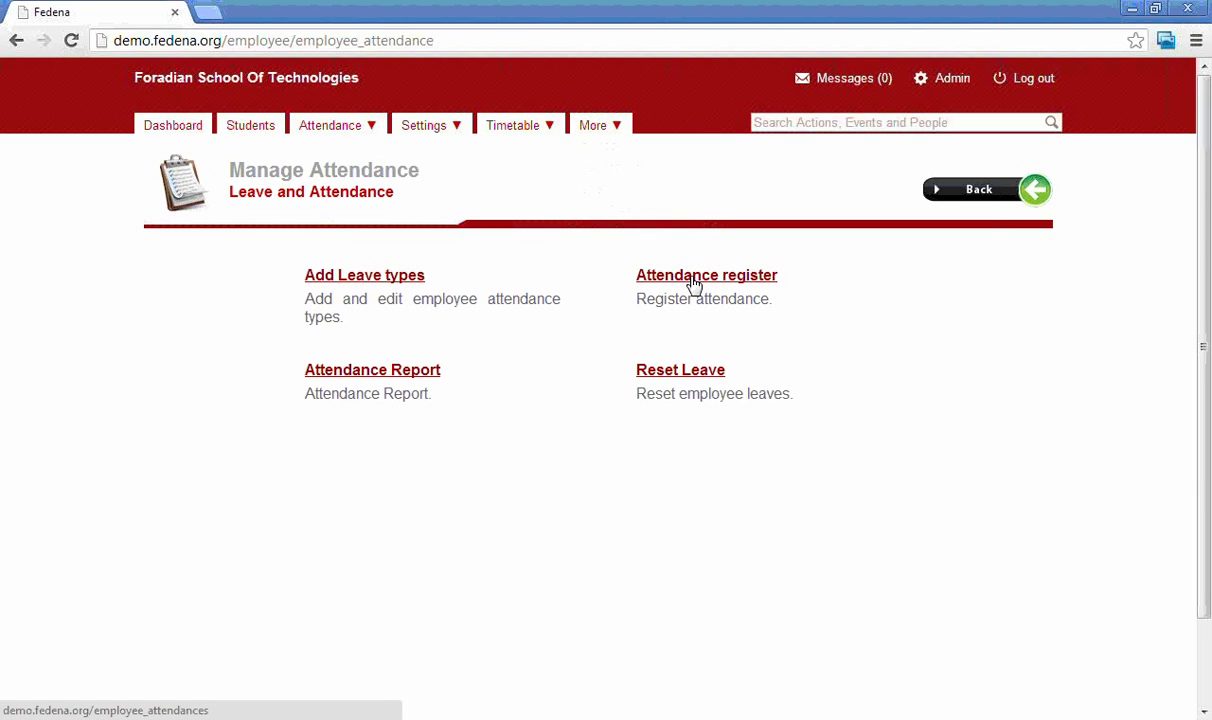
click(693, 283)
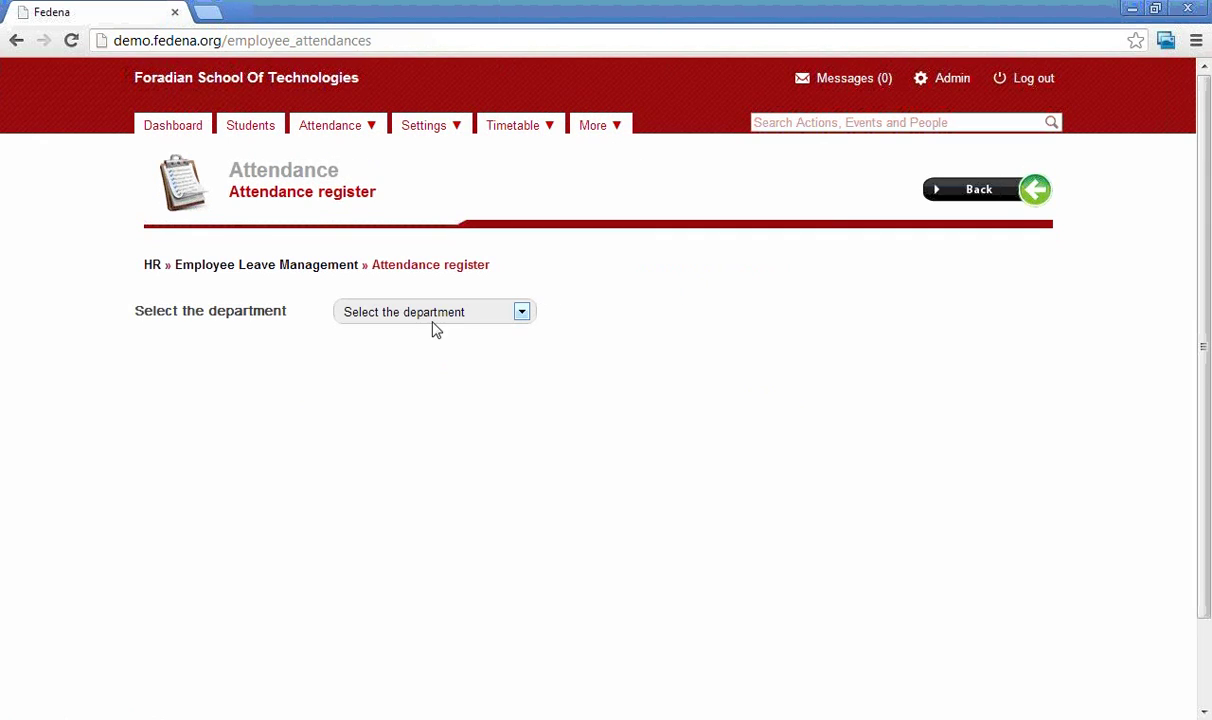
click(435, 316)
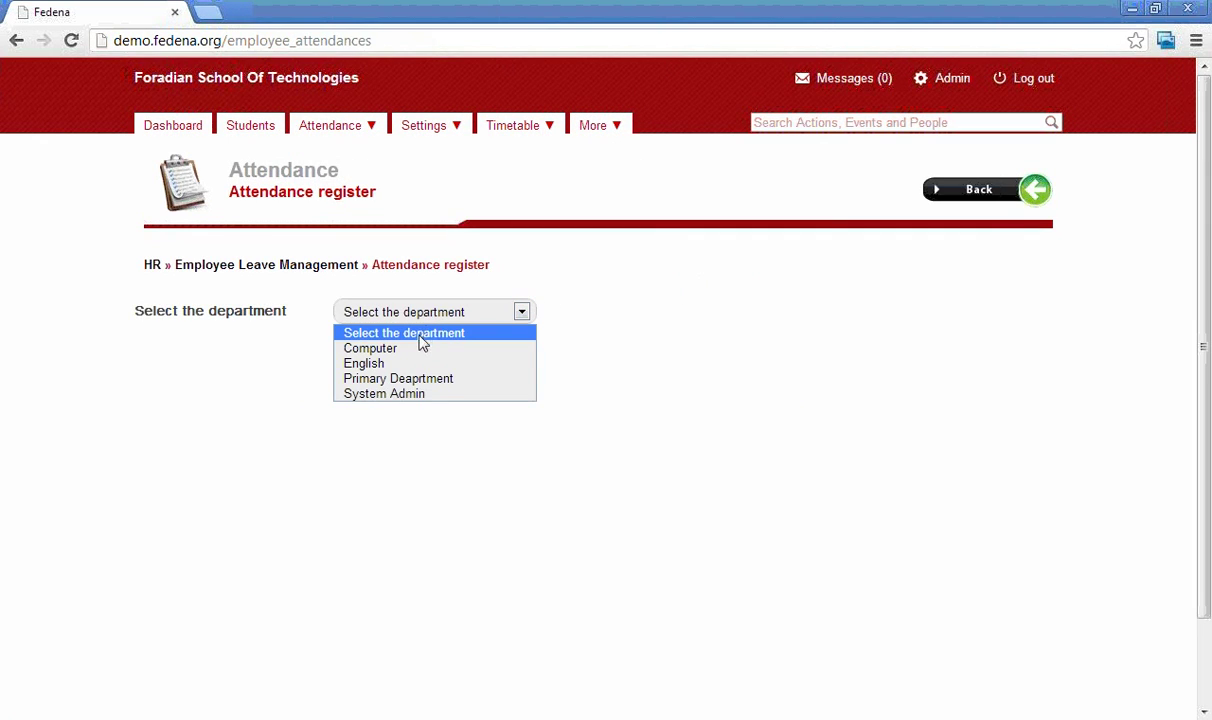
click(398, 380)
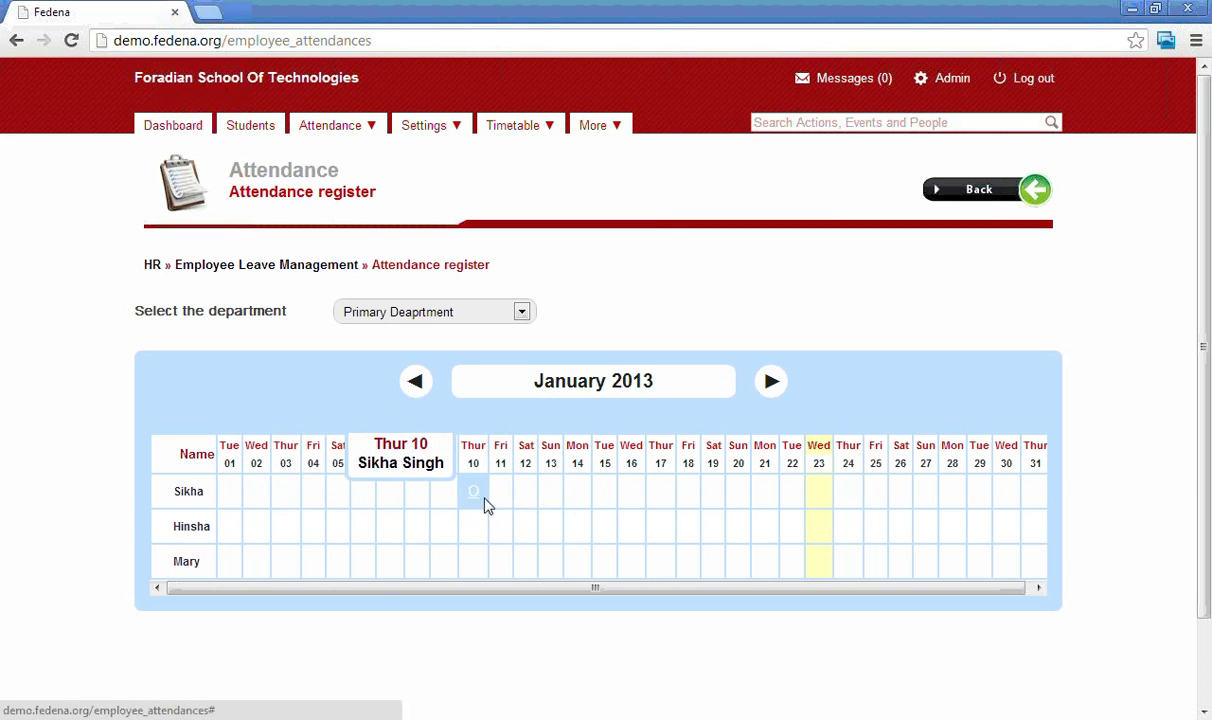
click(685, 500)
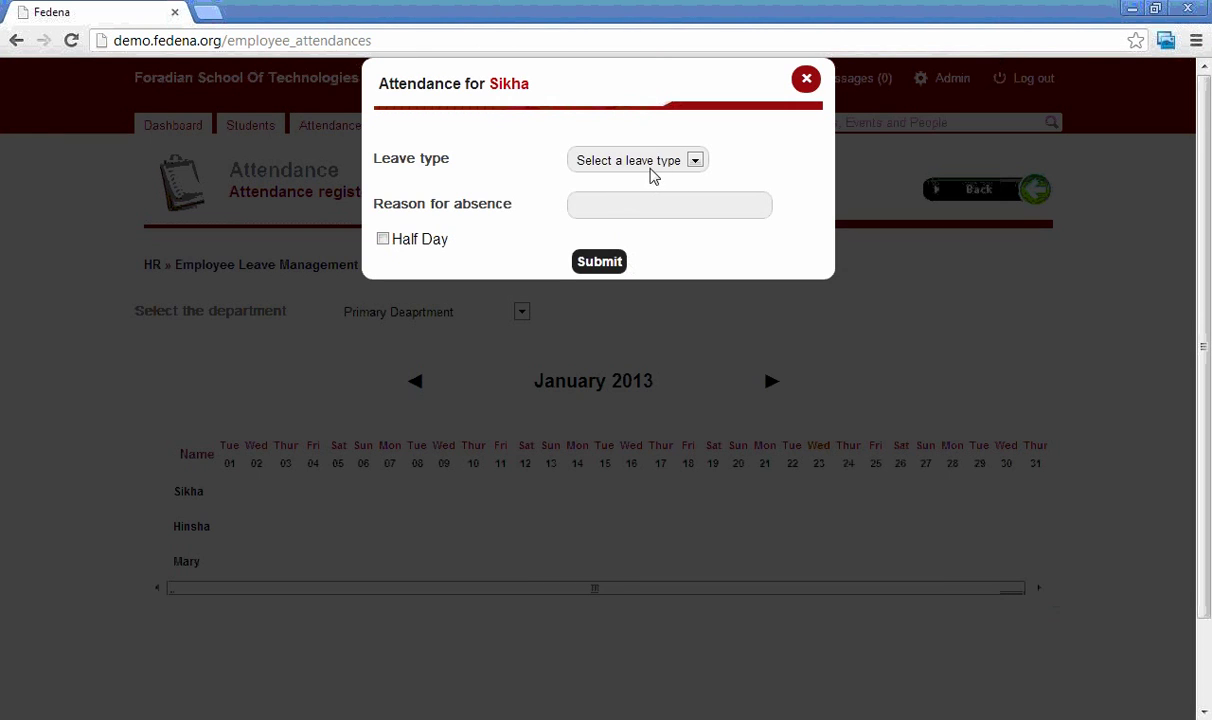
click(806, 80)
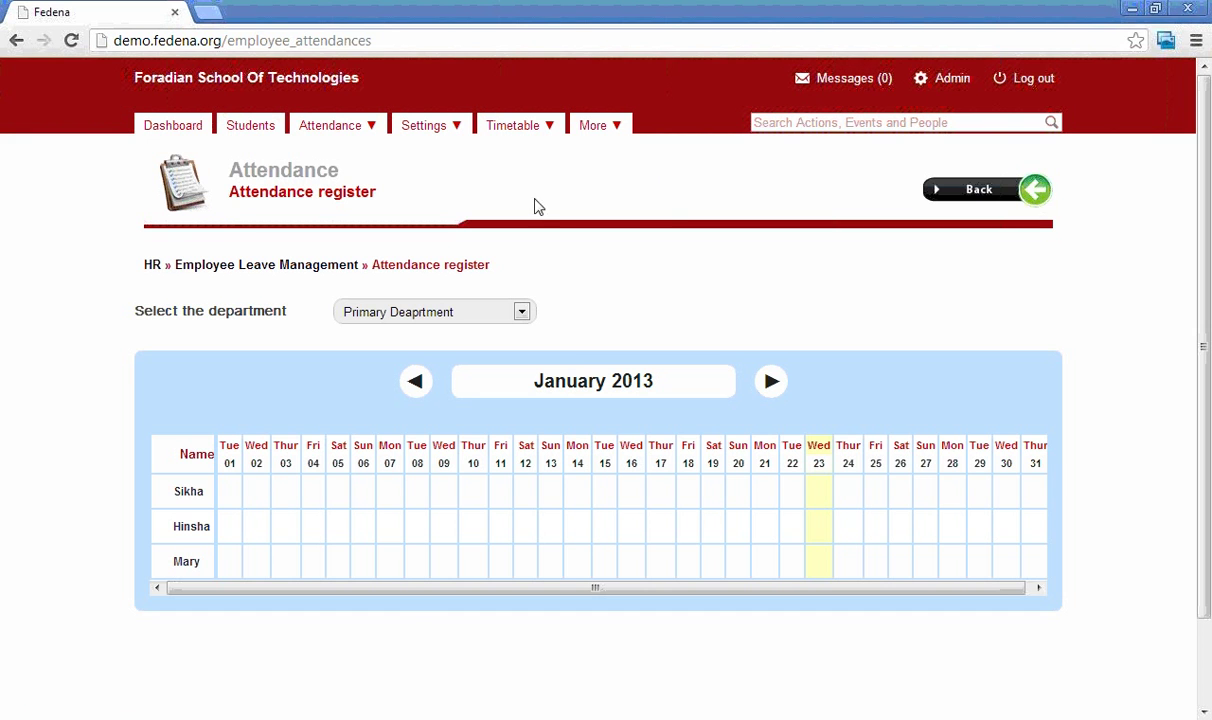
click(328, 268)
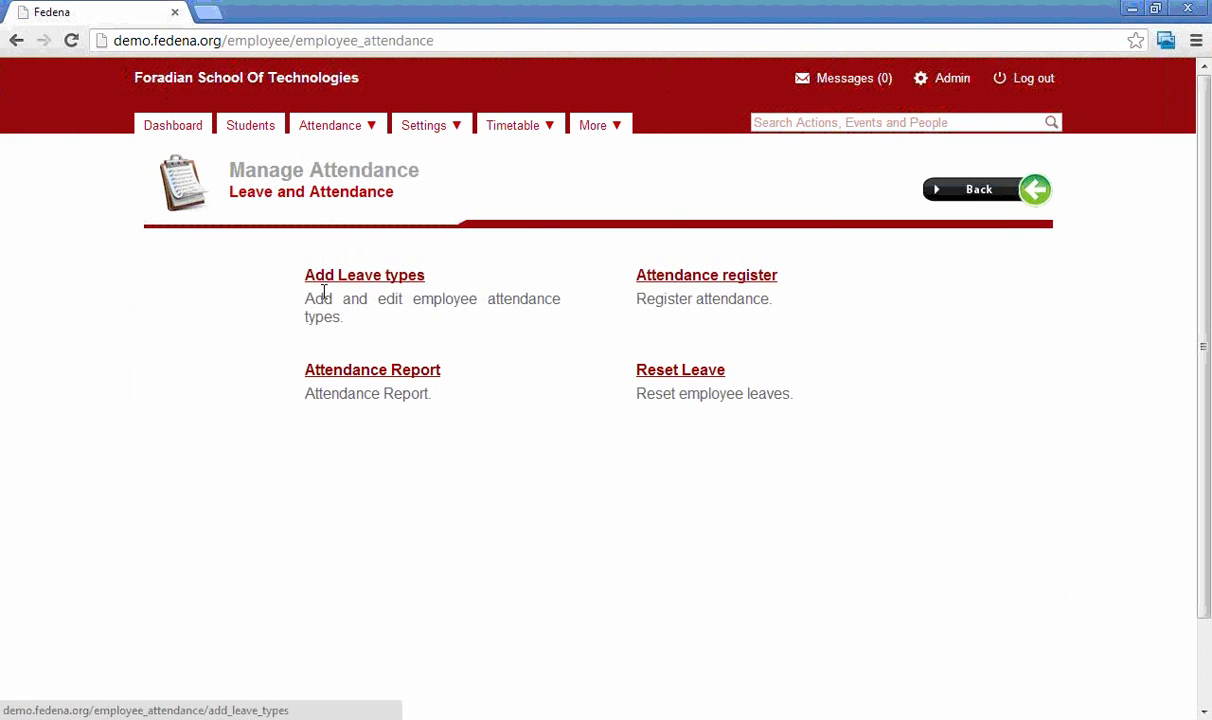
Step: View the Primary Department attendance report, then open Reset Leave from Employee Leave Management
click(387, 376)
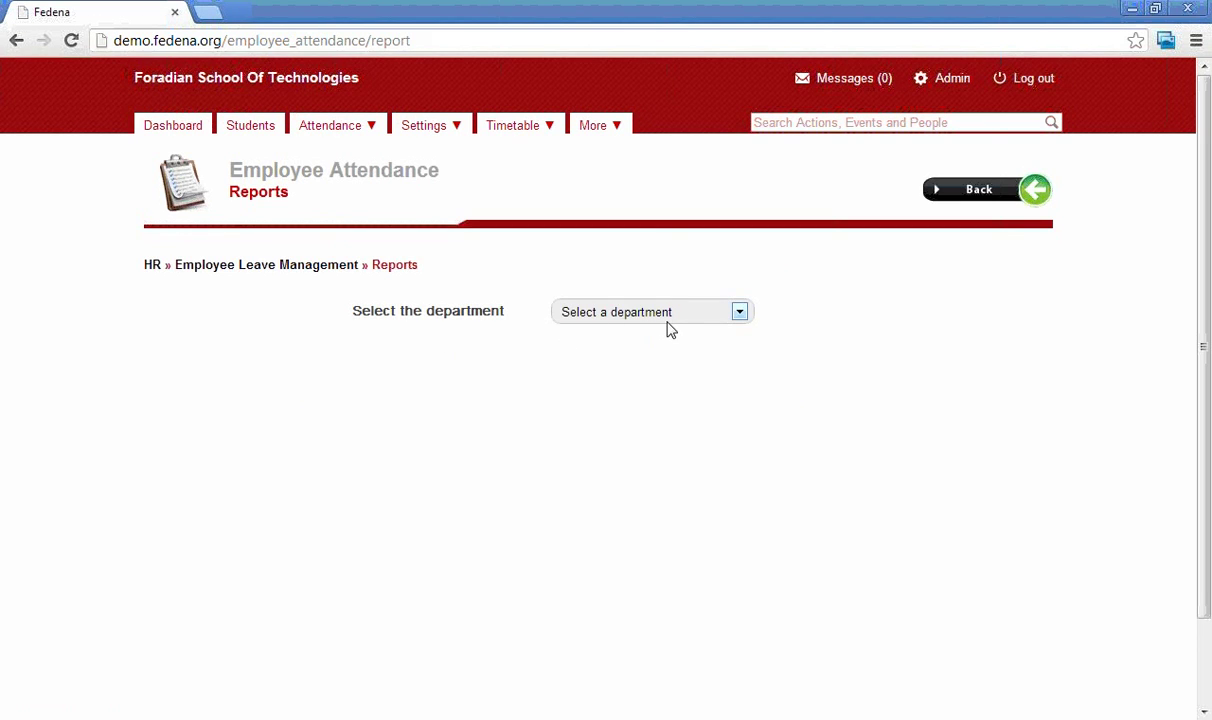
click(664, 322)
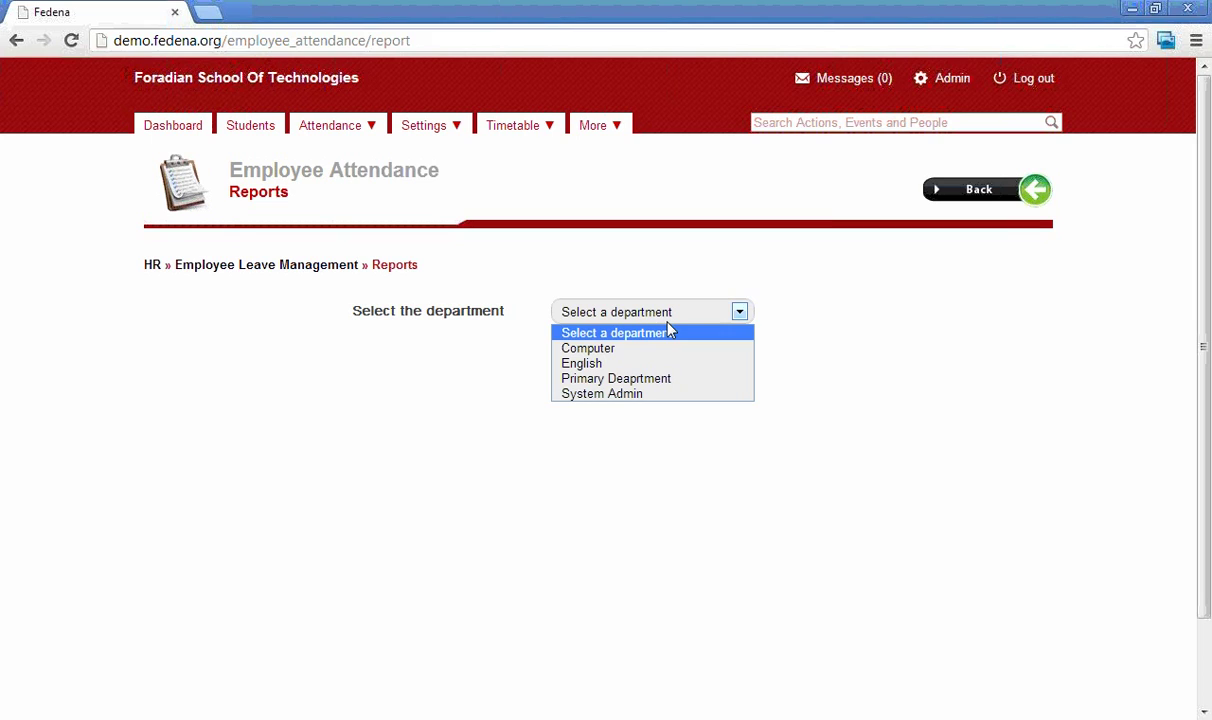
click(630, 380)
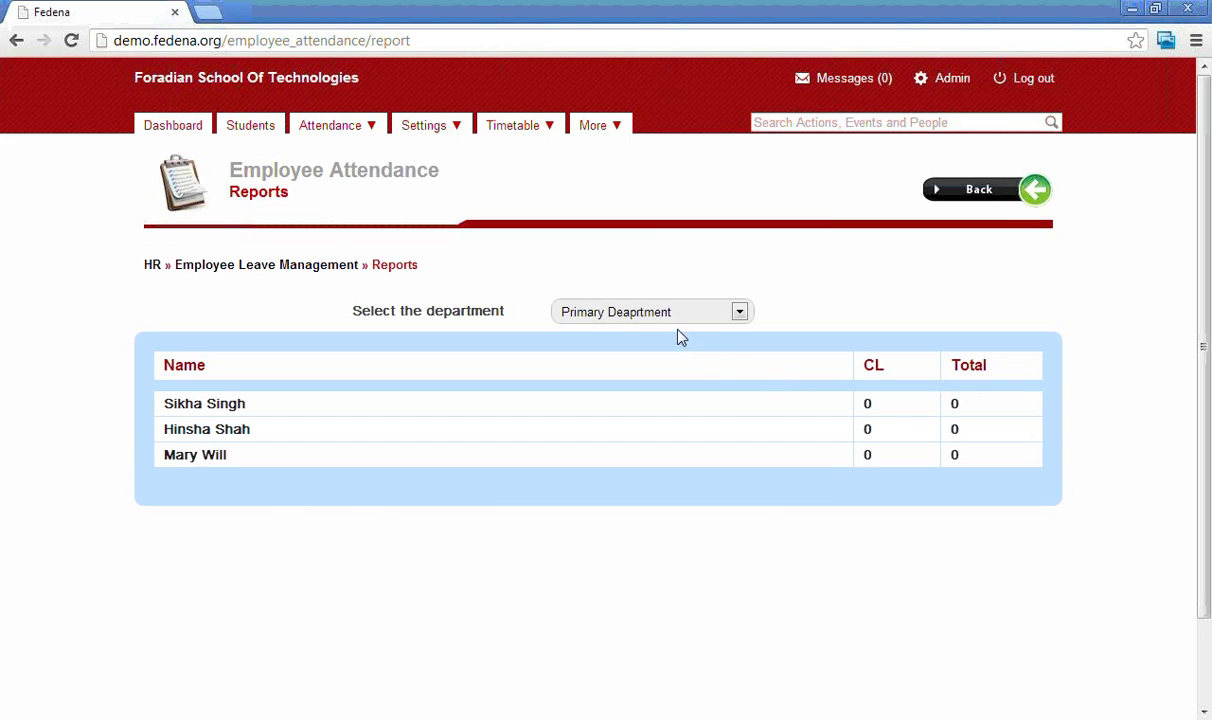
click(305, 265)
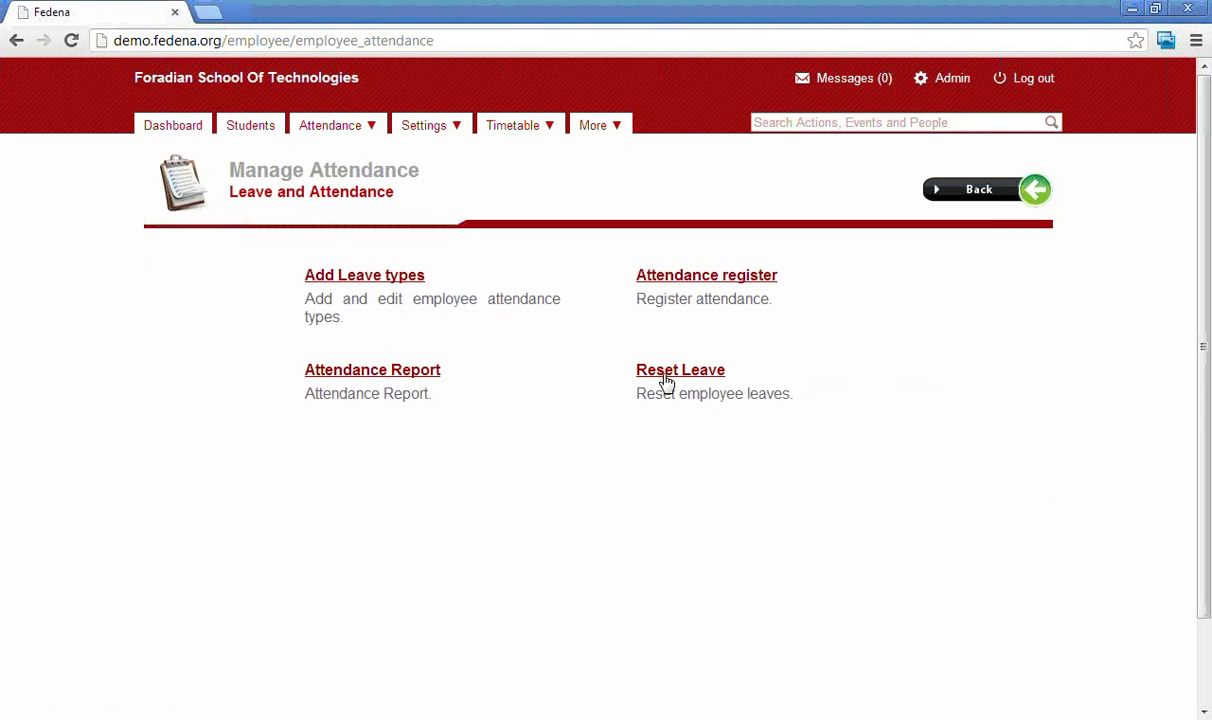
click(670, 373)
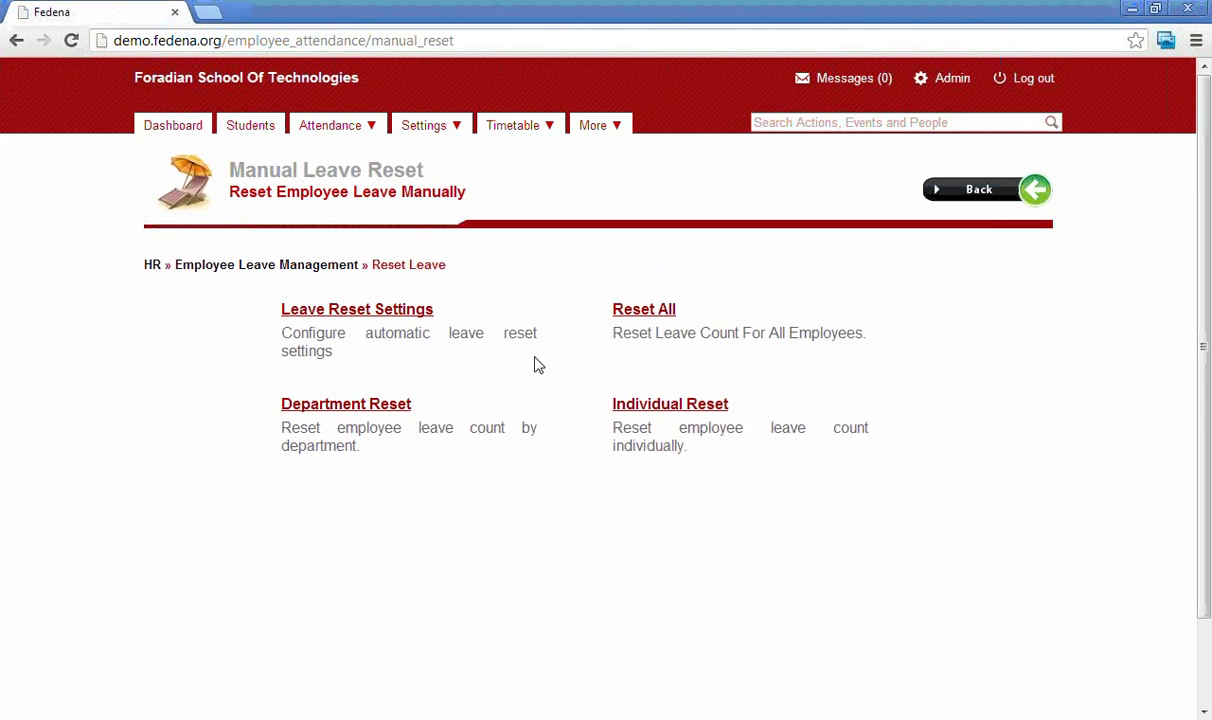
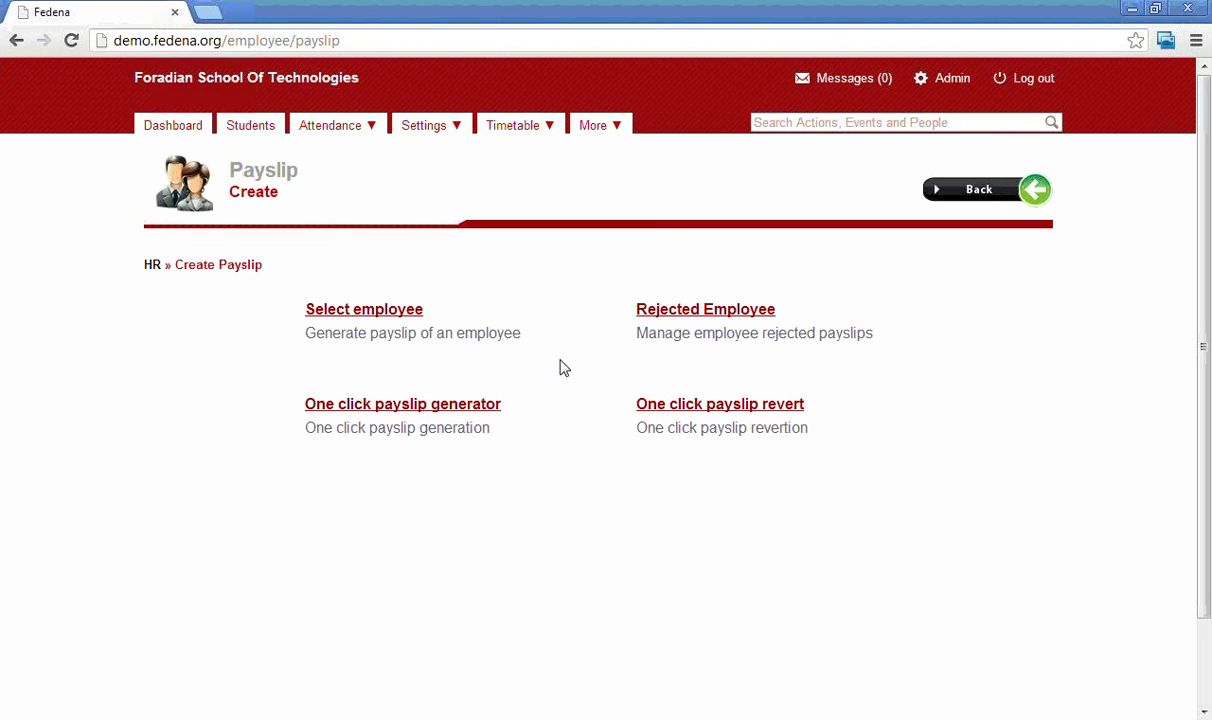
Step: Open the monthly payslip form for the first employee in the Primary Deaprtment
click(400, 312)
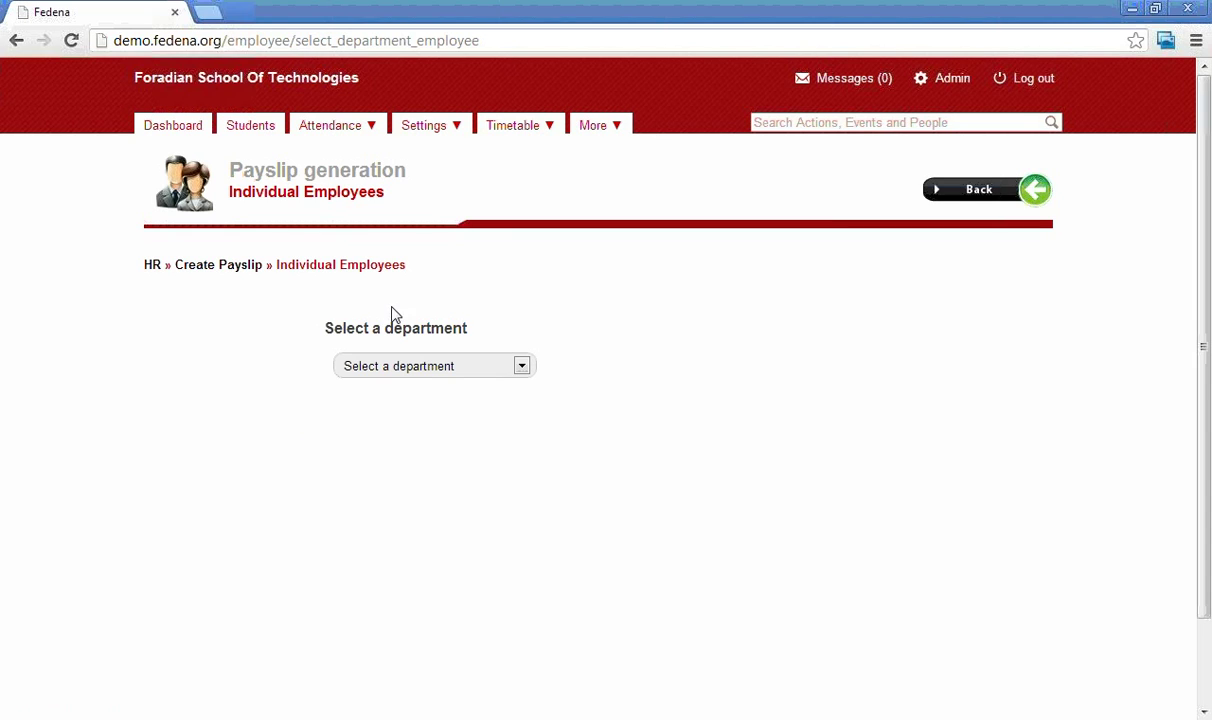
click(419, 366)
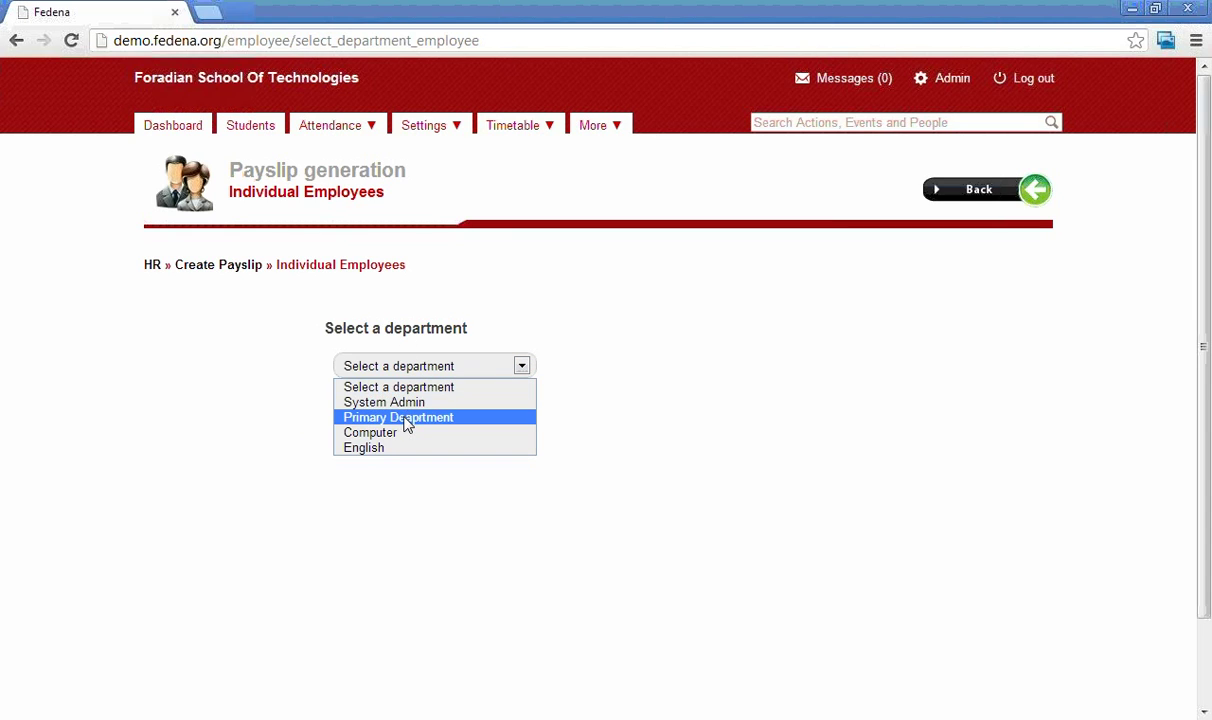
click(404, 417)
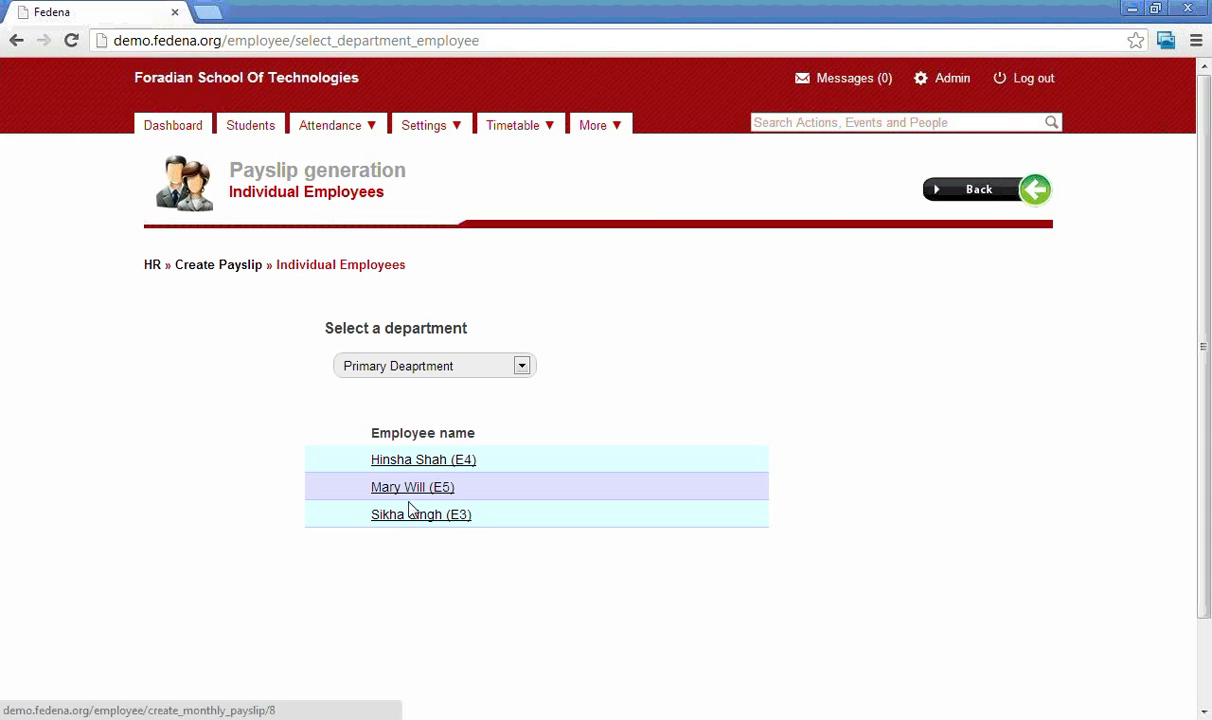
click(431, 463)
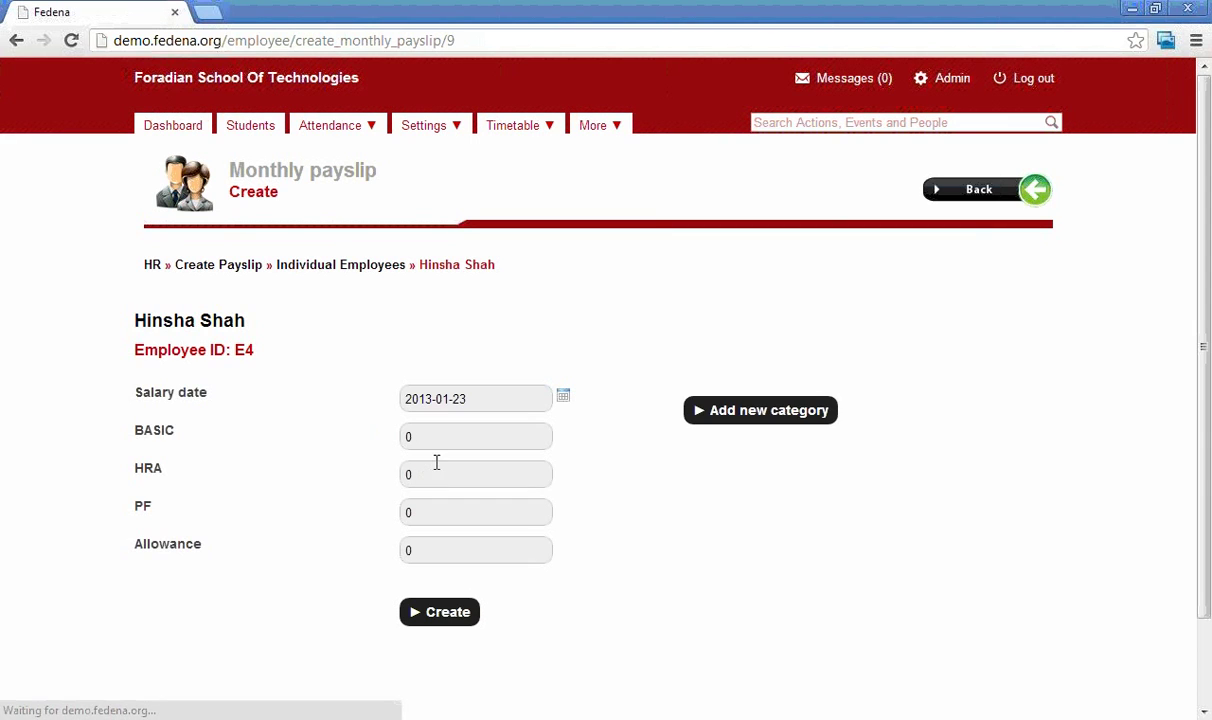
Step: Enter BASIC 20000, HRA 4000, PF 1000, Allowance 200 and create the 2013-01-23 payslip
click(475, 427)
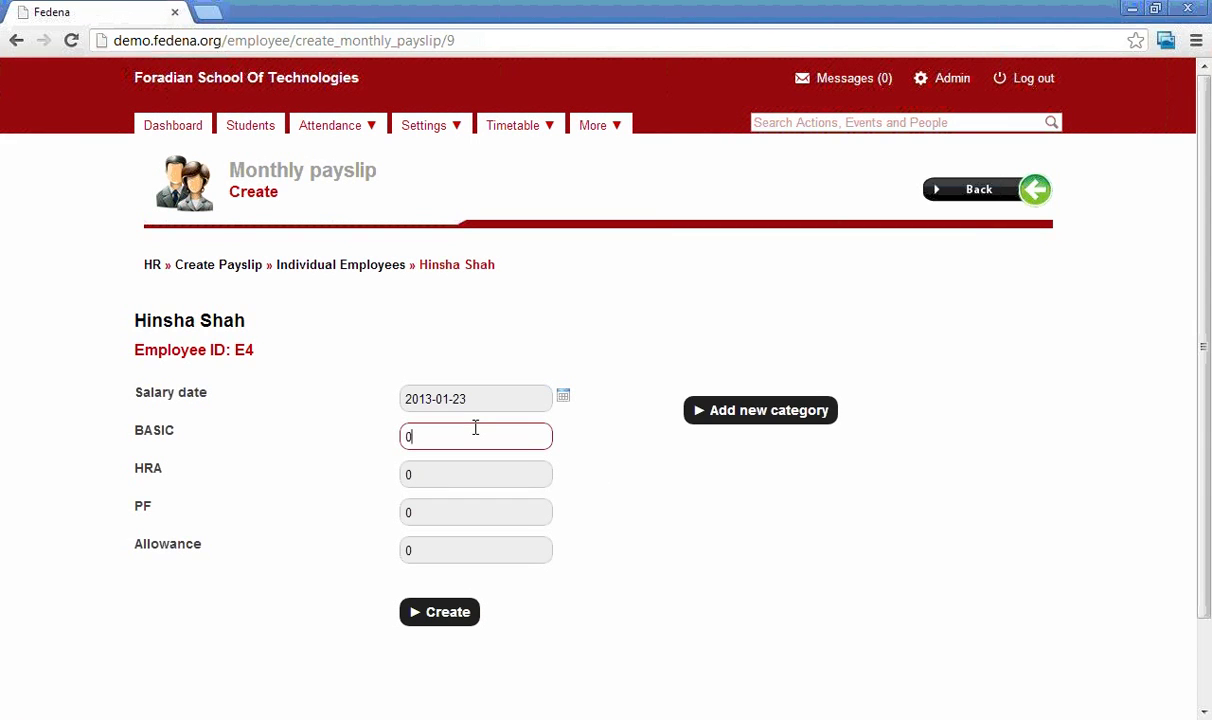
text(20000)
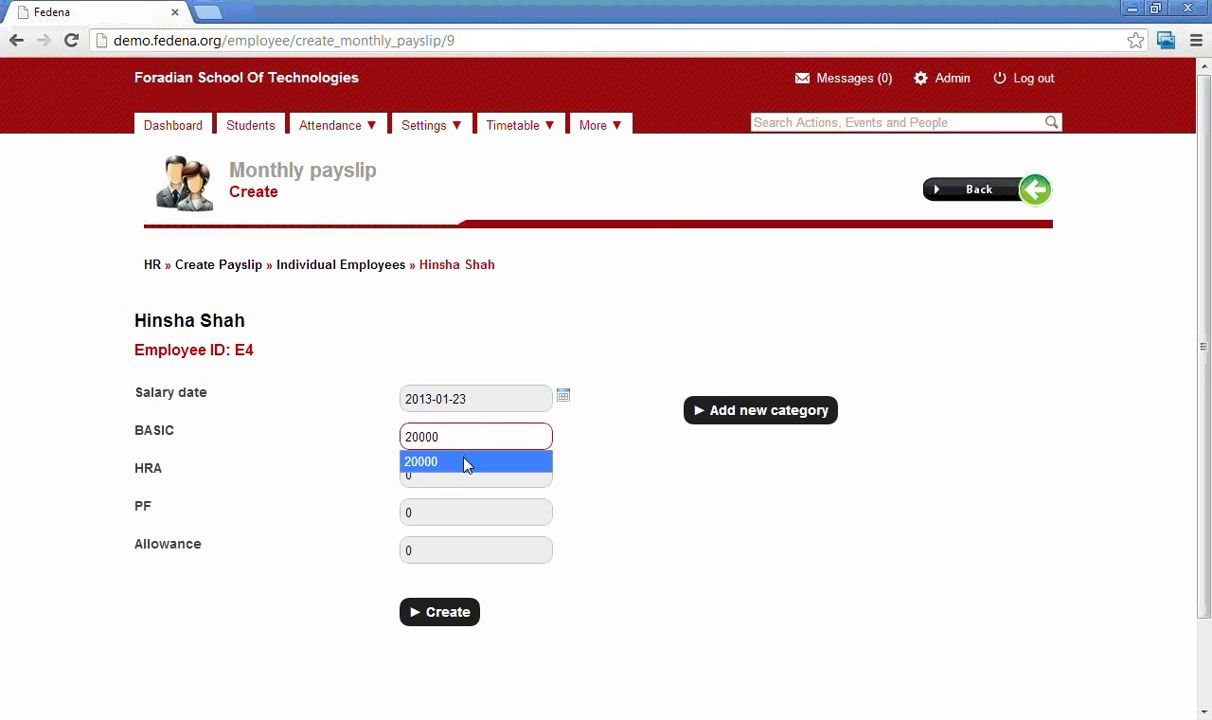
click(465, 462)
click(460, 477)
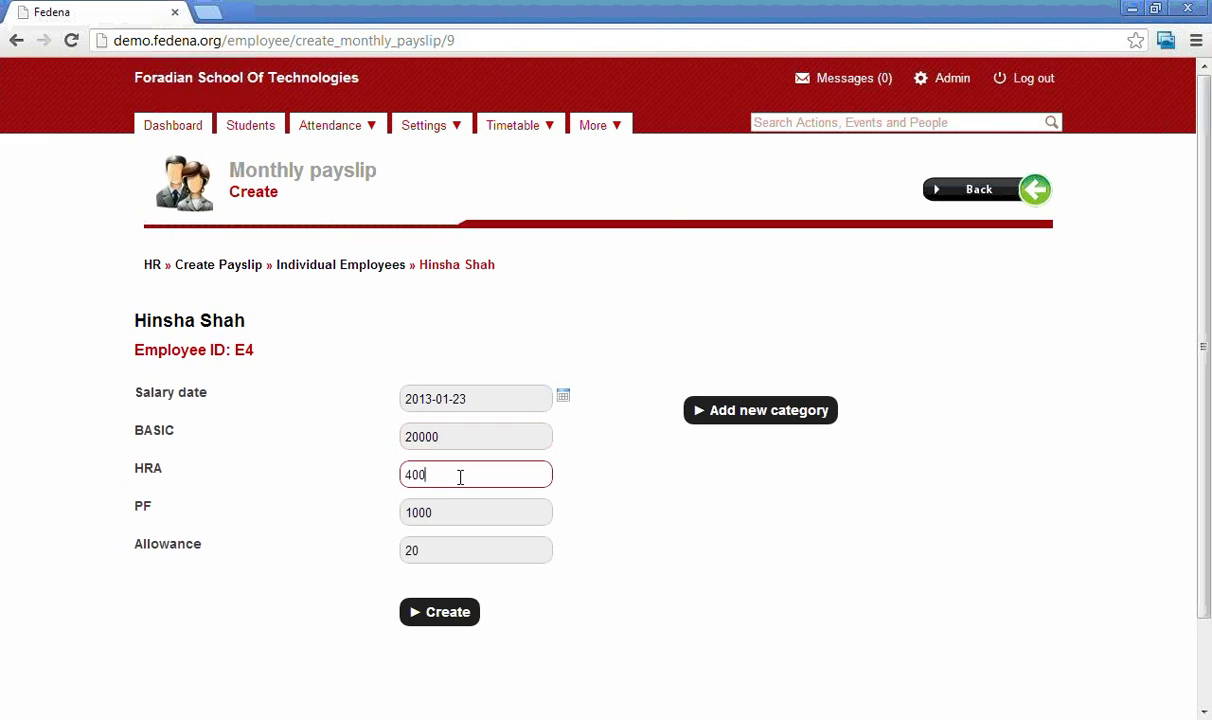
text(00)
click(800, 497)
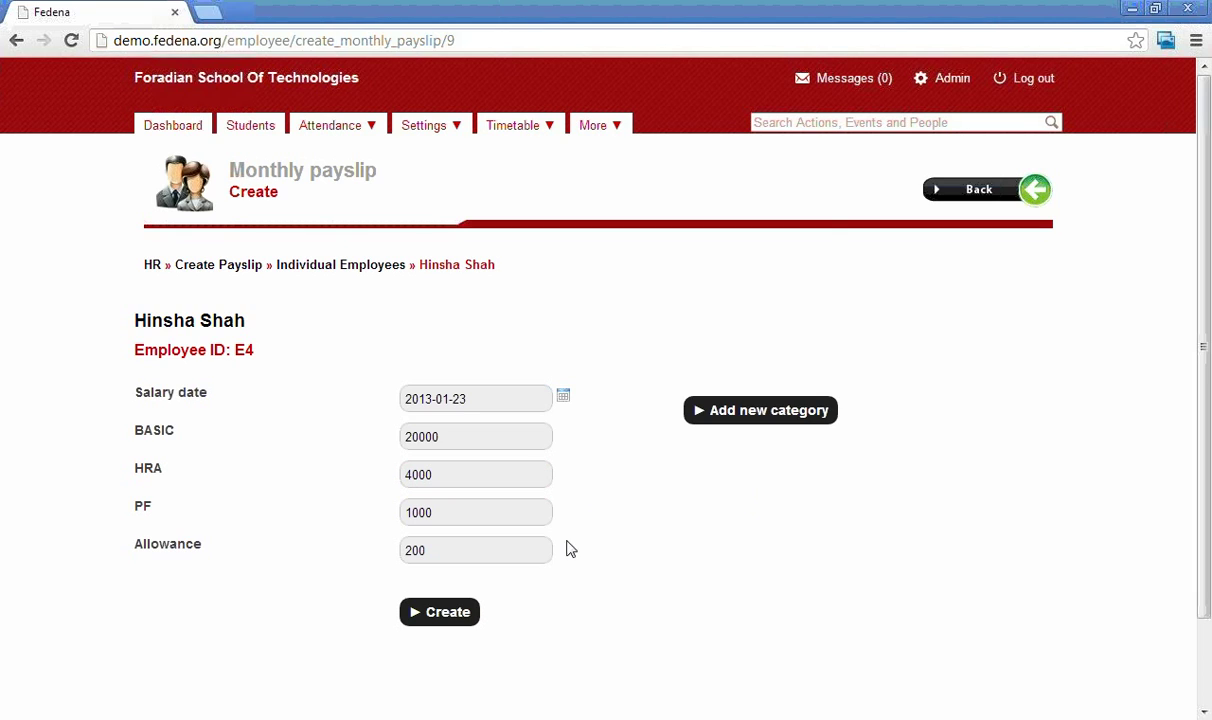
click(447, 614)
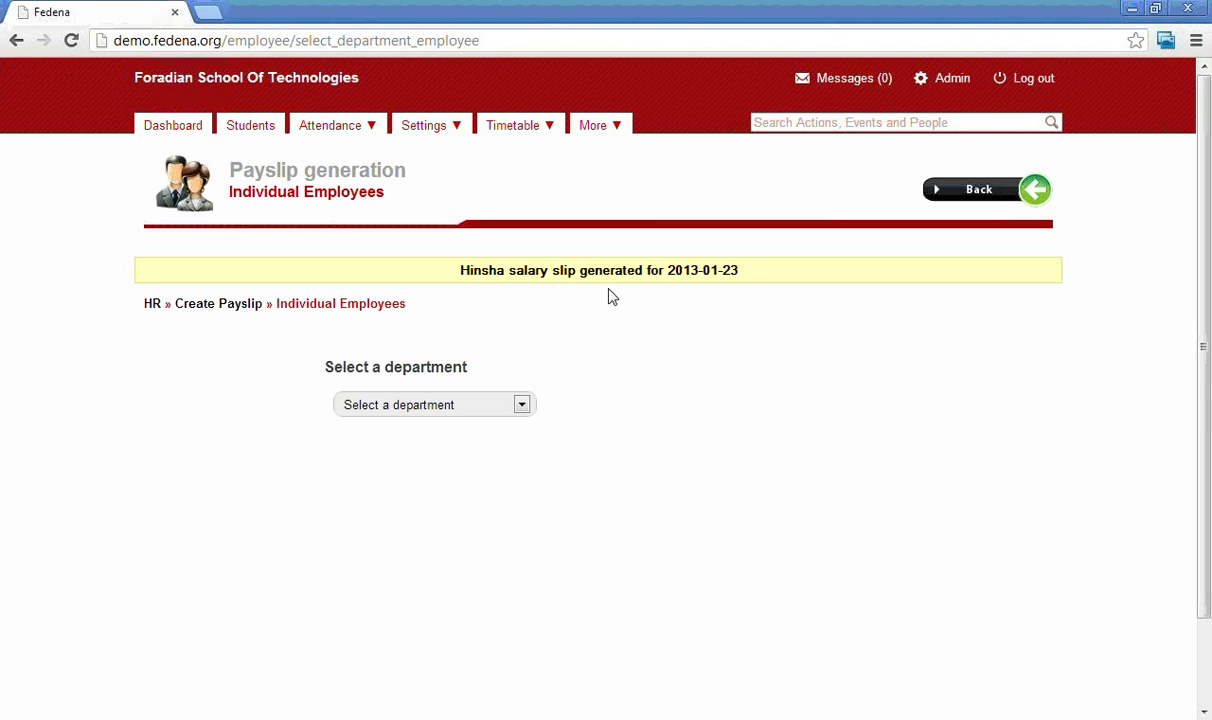
Step: Leave the payslip pages and go to More > Human Resource management
click(229, 304)
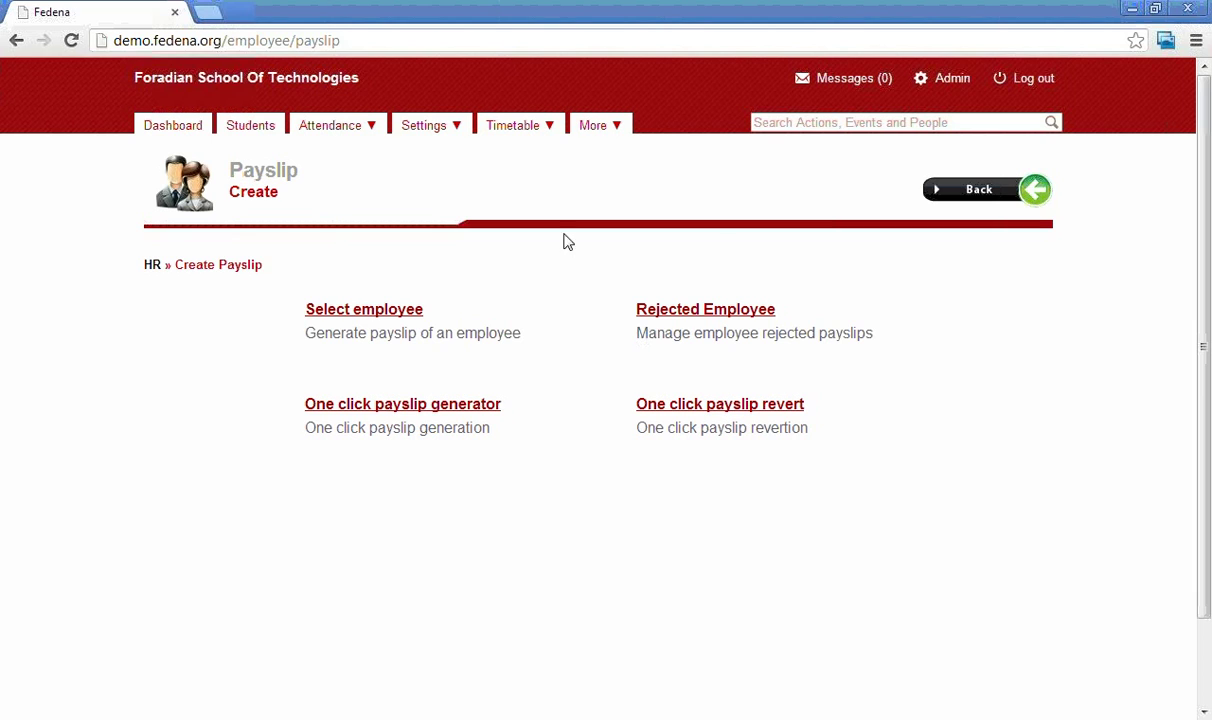
click(598, 126)
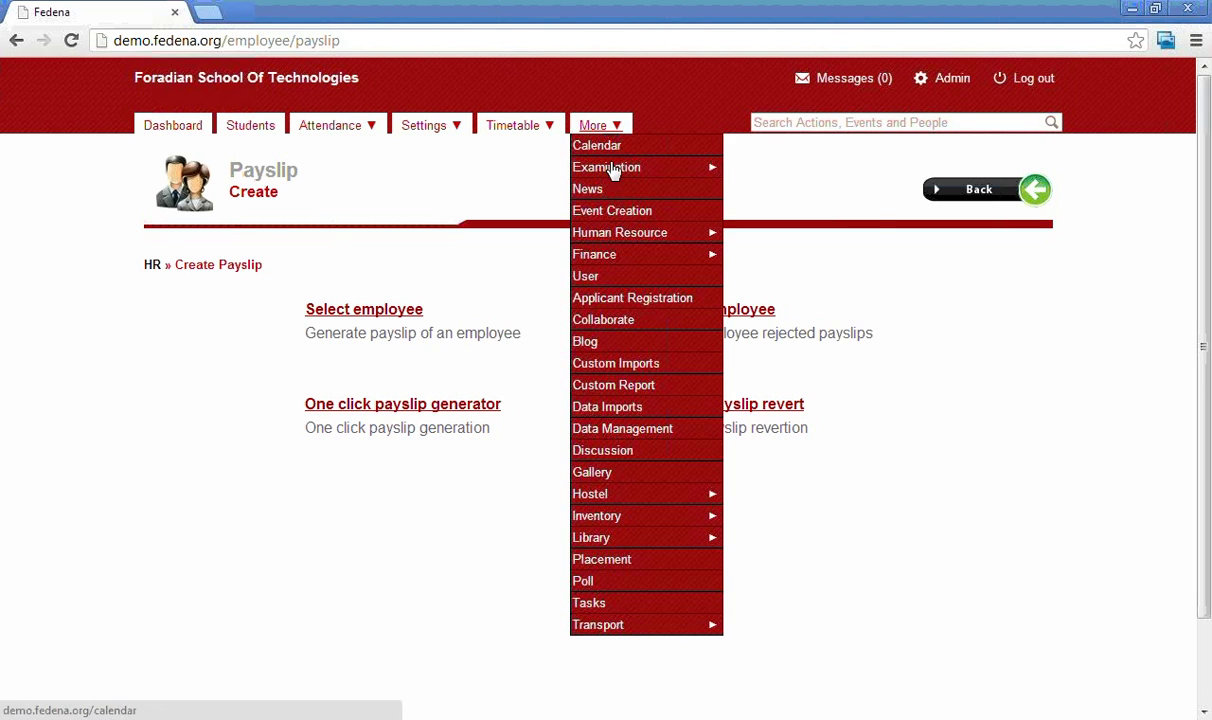
click(658, 240)
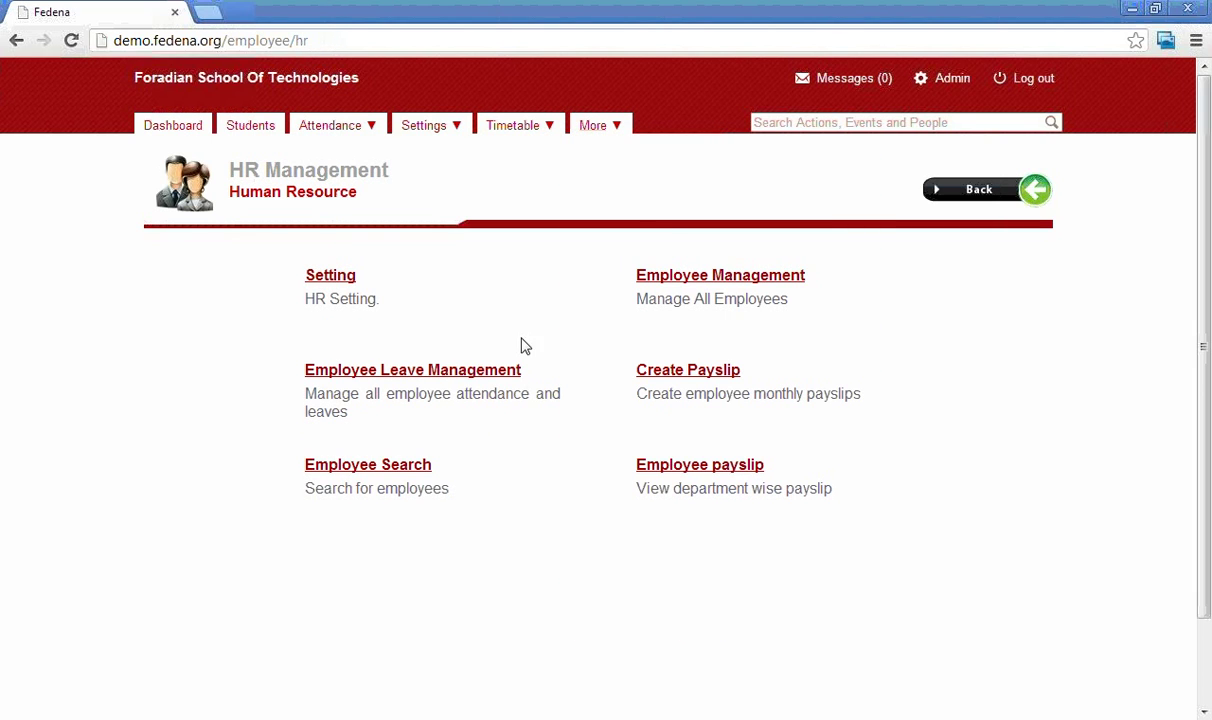
Step: Search employee E5 by ID, view their profile, then return to Employee Search
click(393, 468)
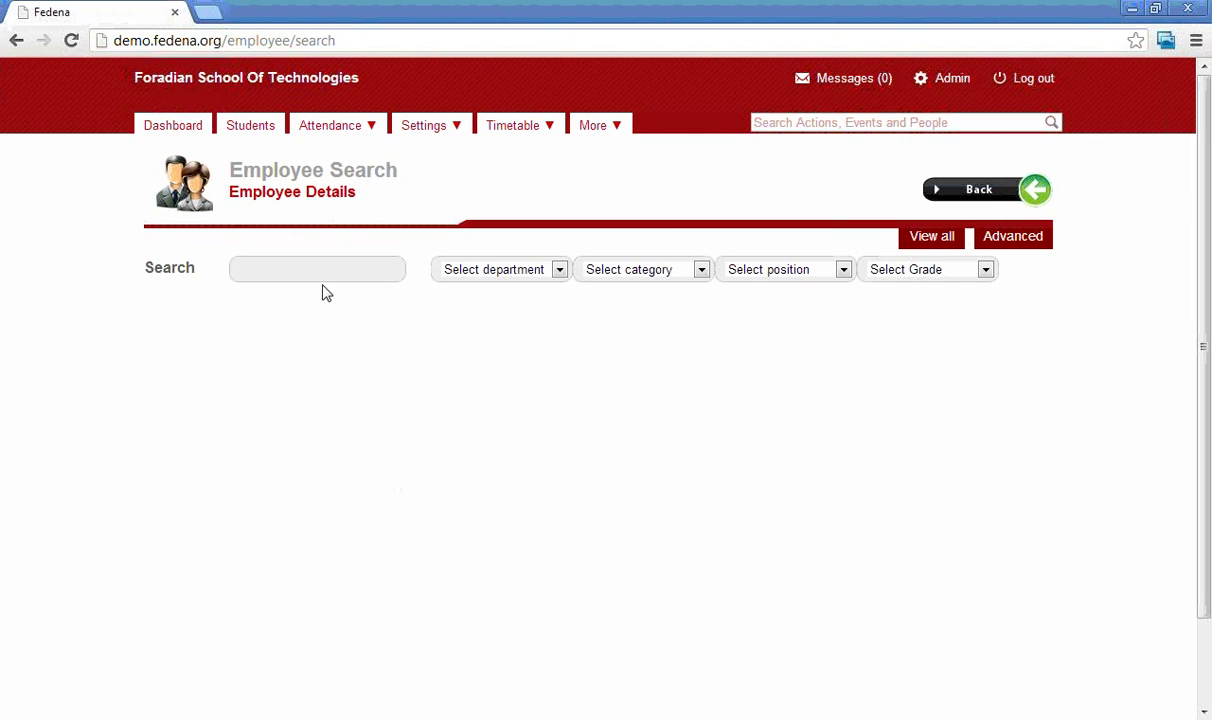
click(330, 277)
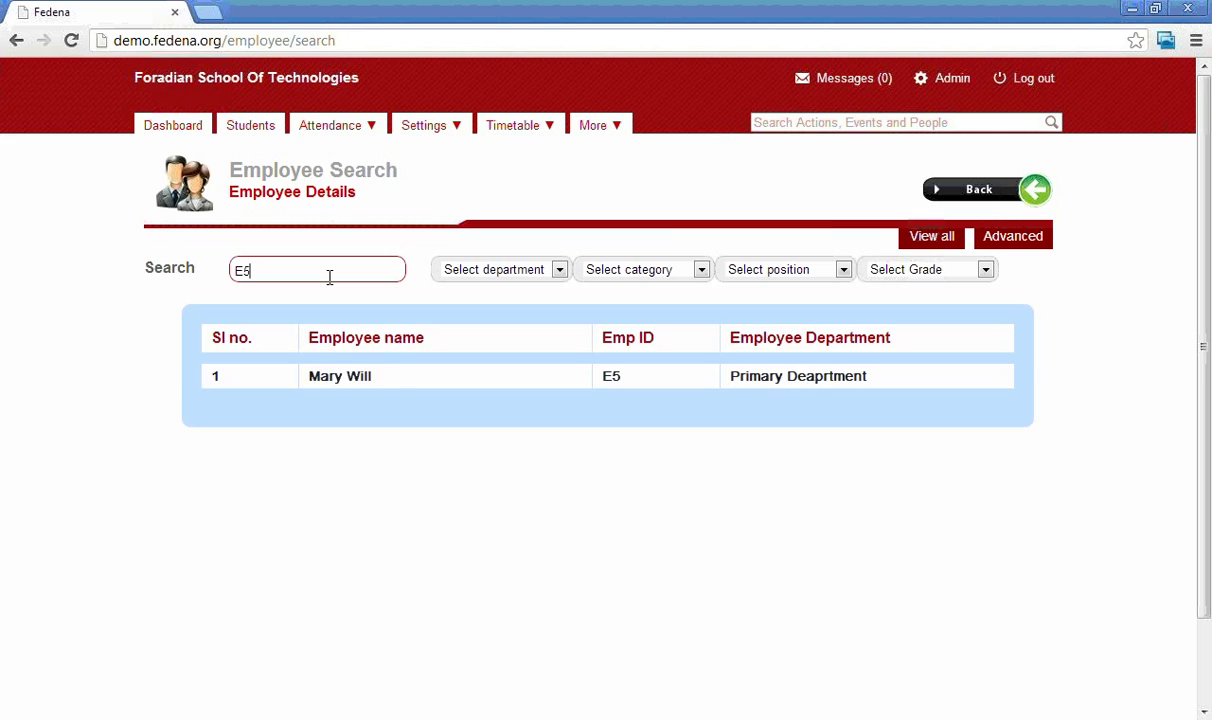
click(350, 381)
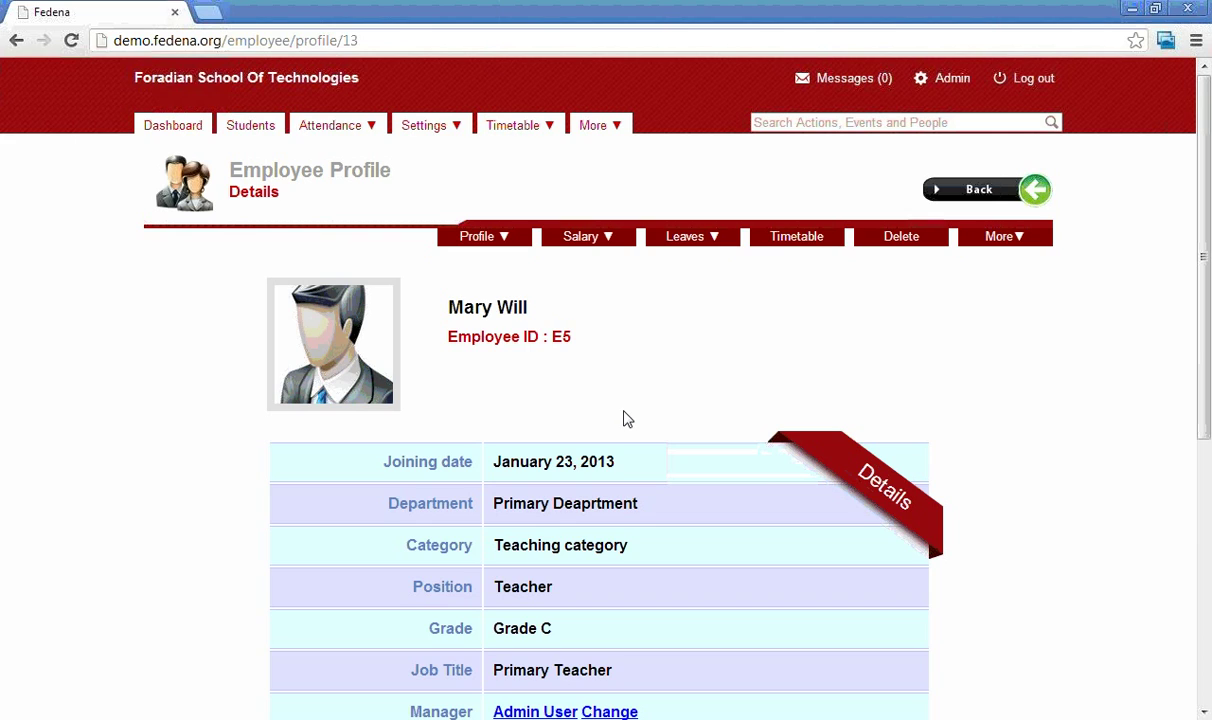
click(977, 200)
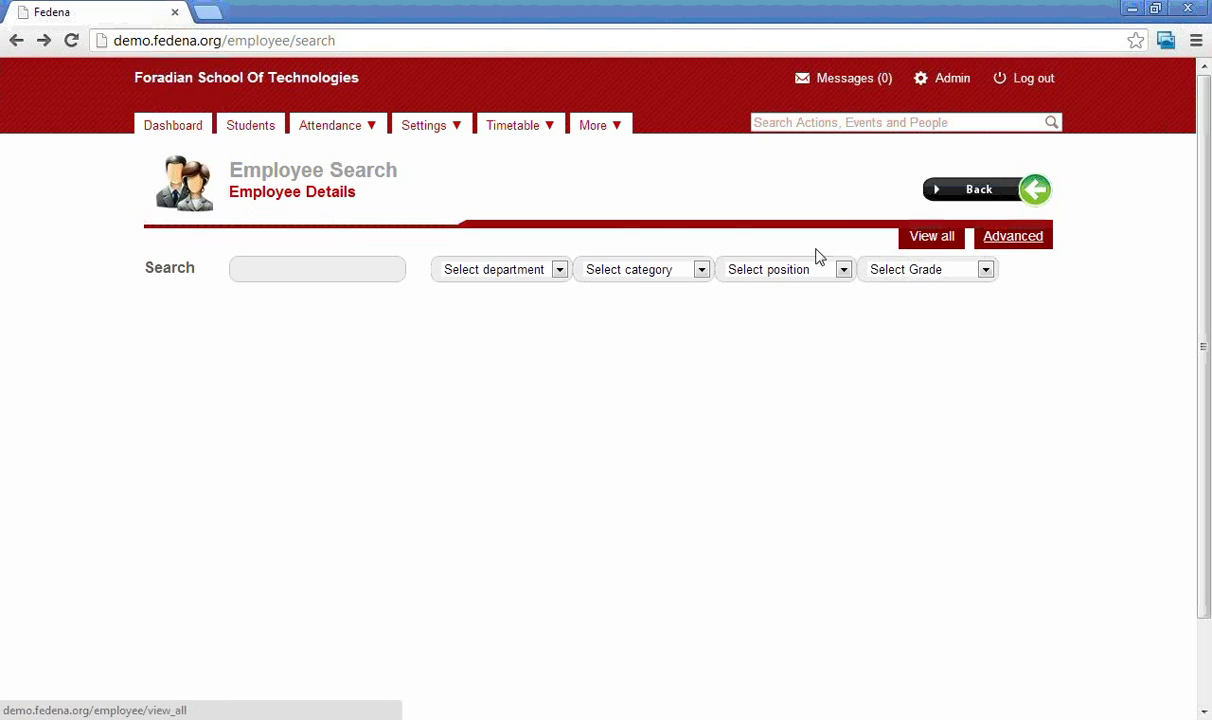
Step: View the department-wise employee payslips for January 2013, showing 23200.00 pending net salary
mouse_move(600, 127)
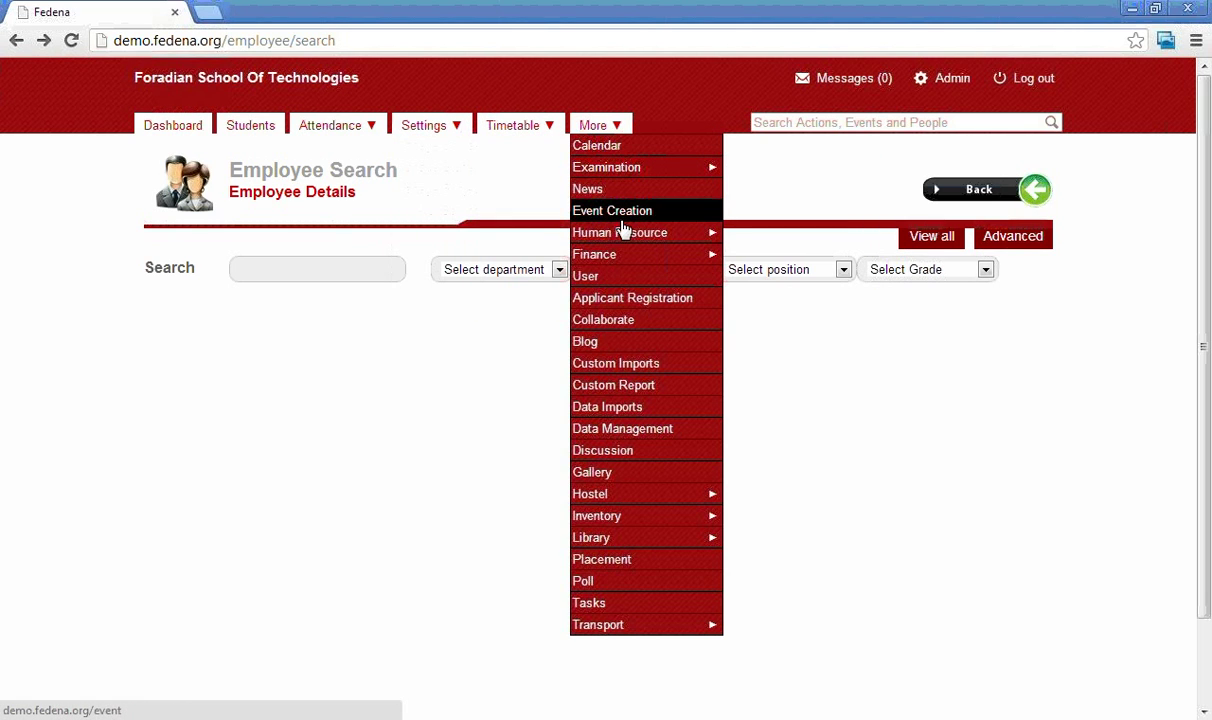
mouse_move(624, 235)
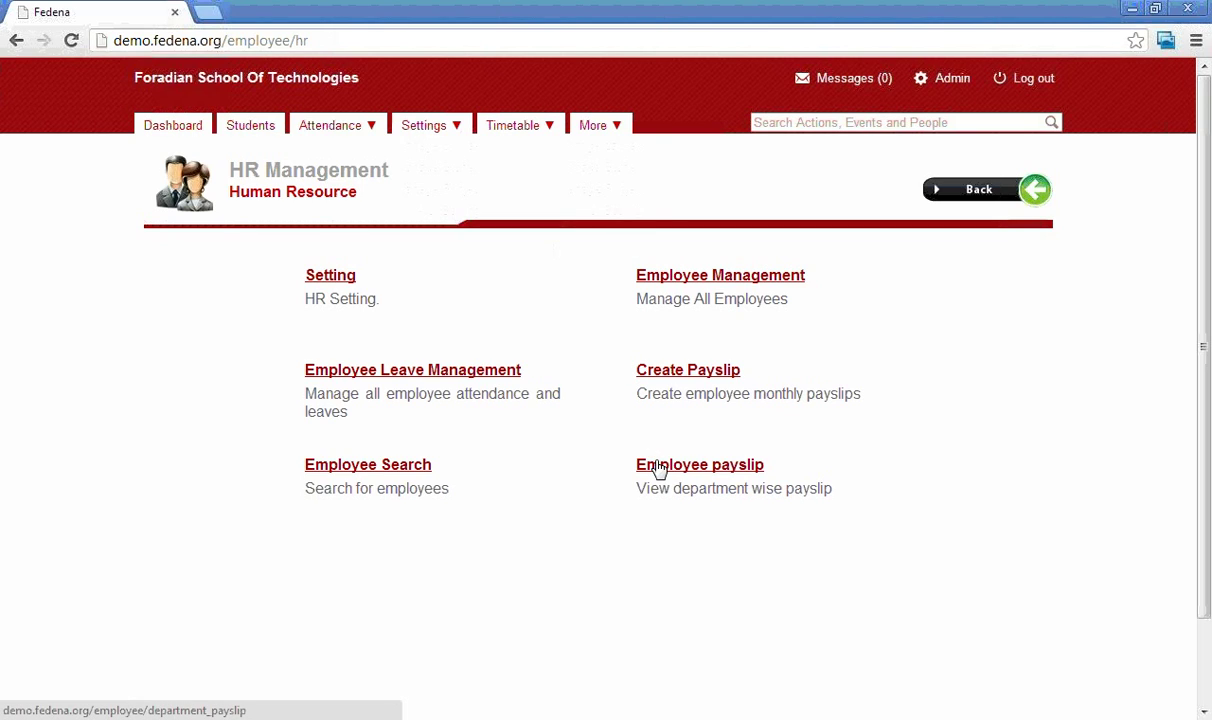
click(658, 468)
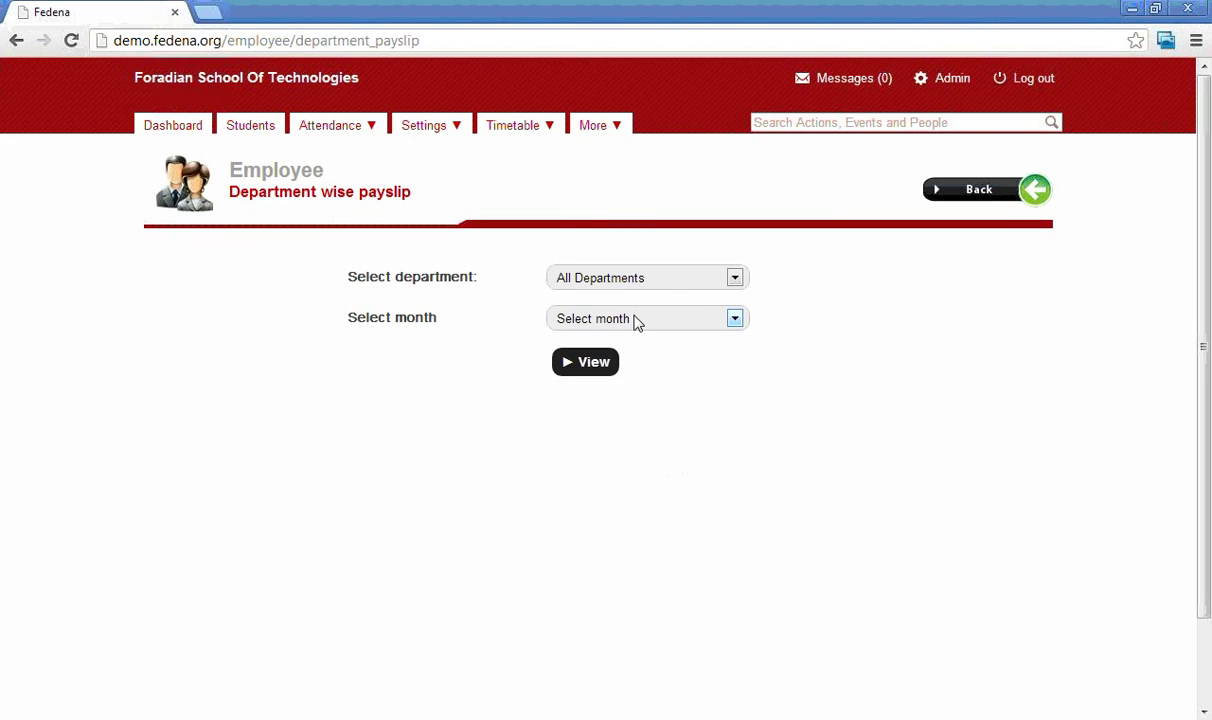
click(636, 321)
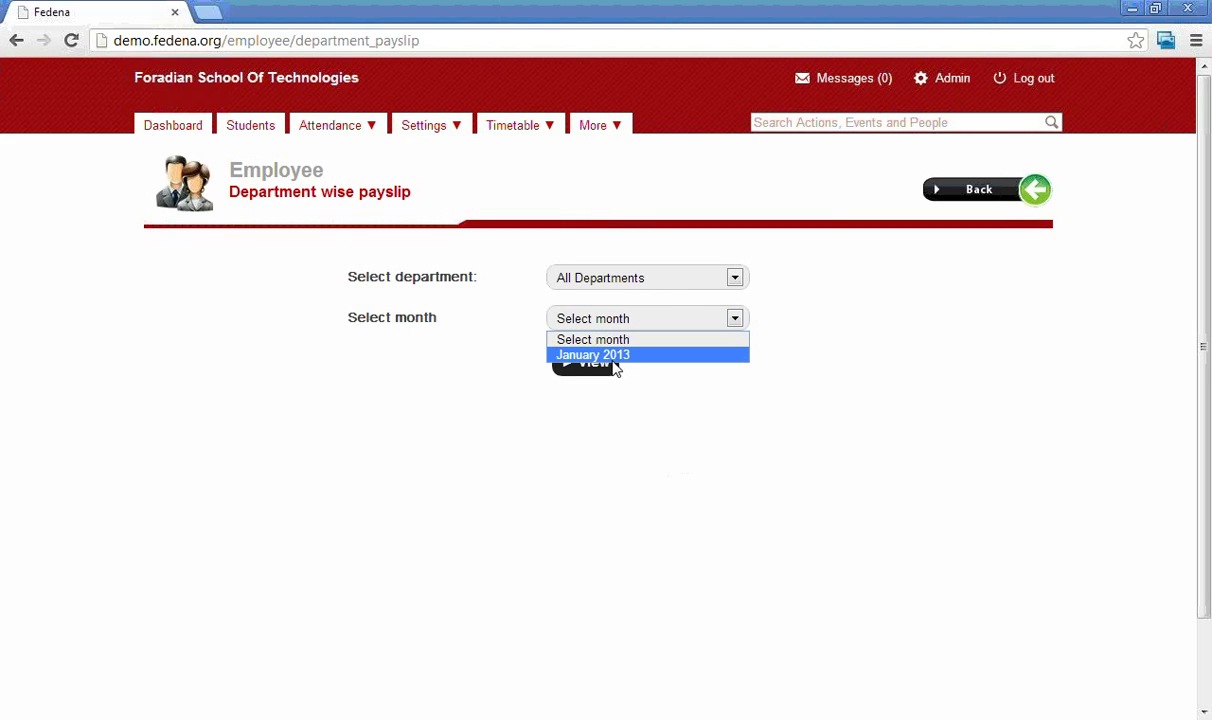
click(613, 358)
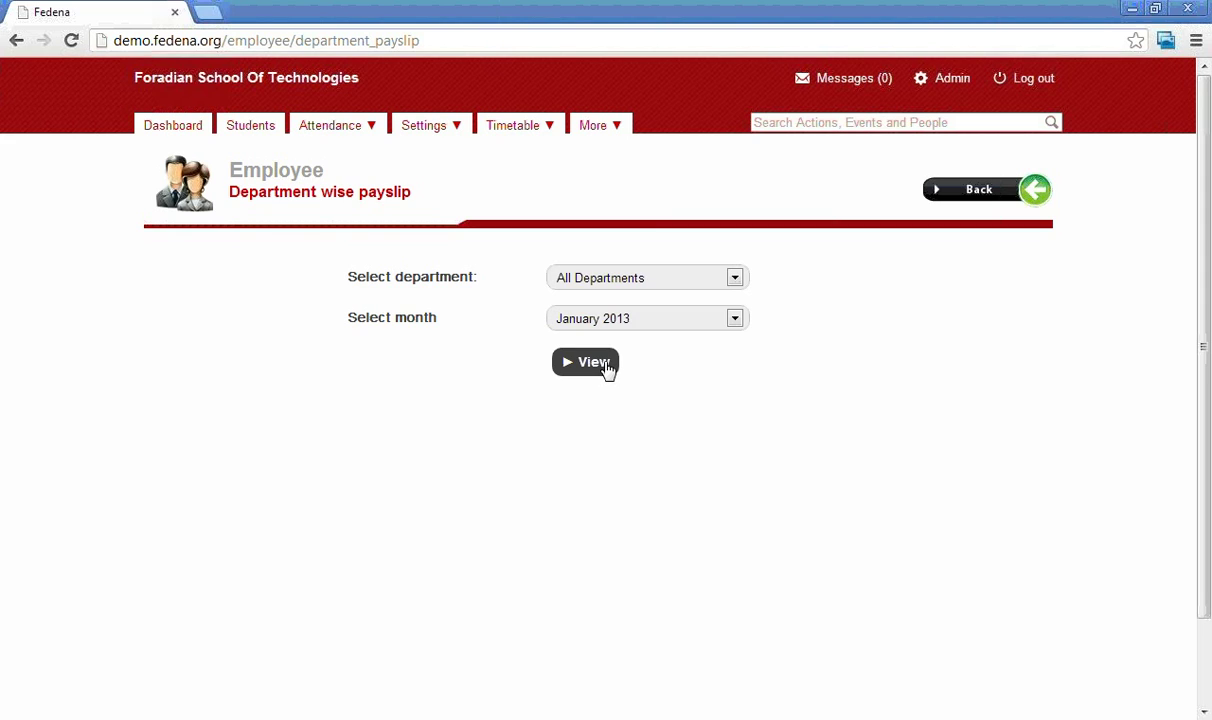
click(606, 365)
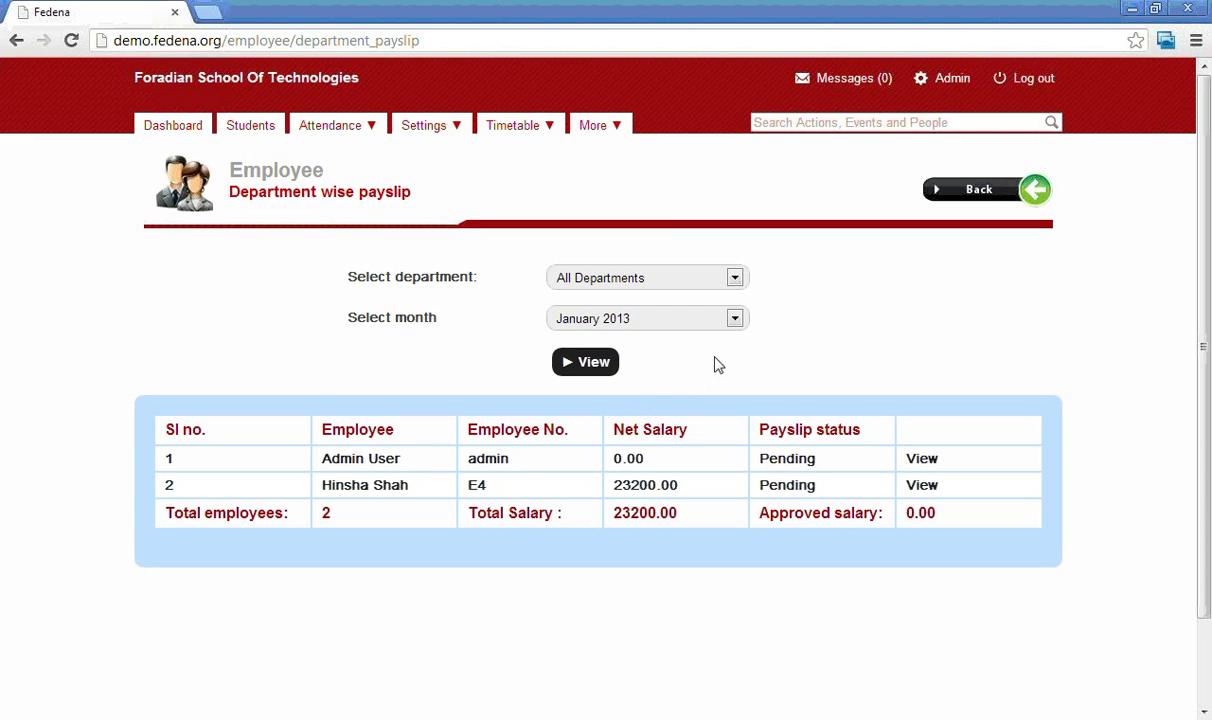
click(620, 127)
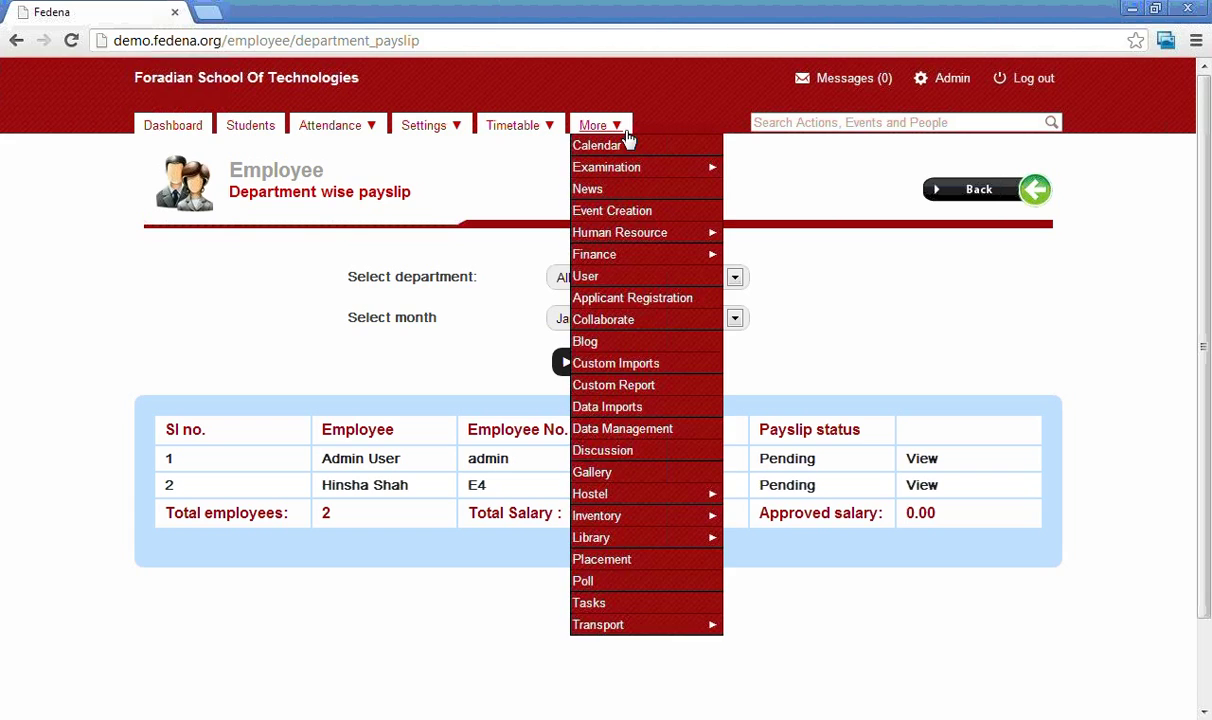